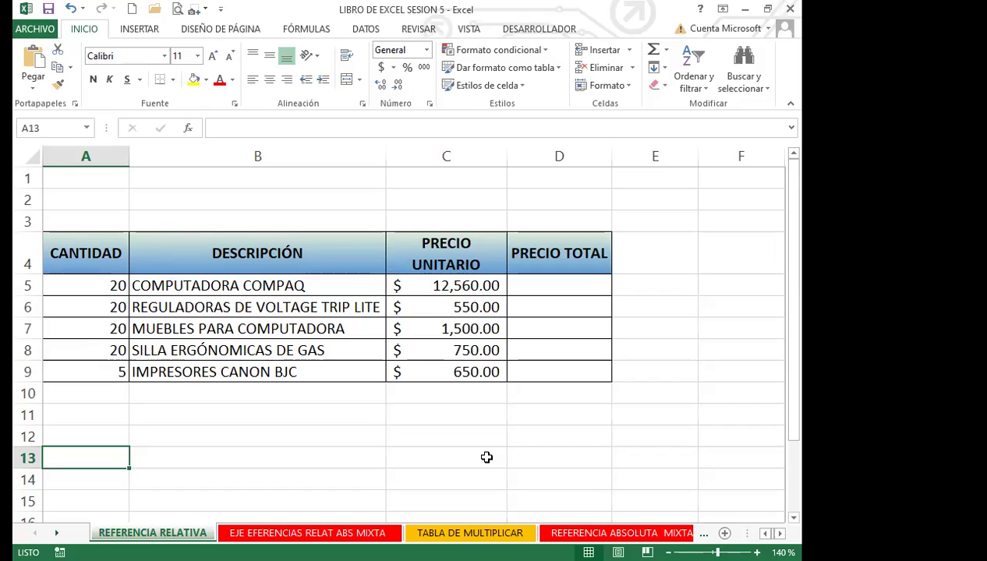
Calculate the computer's total price in D5 with the constant-value formula =20*12560.
click(568, 286)
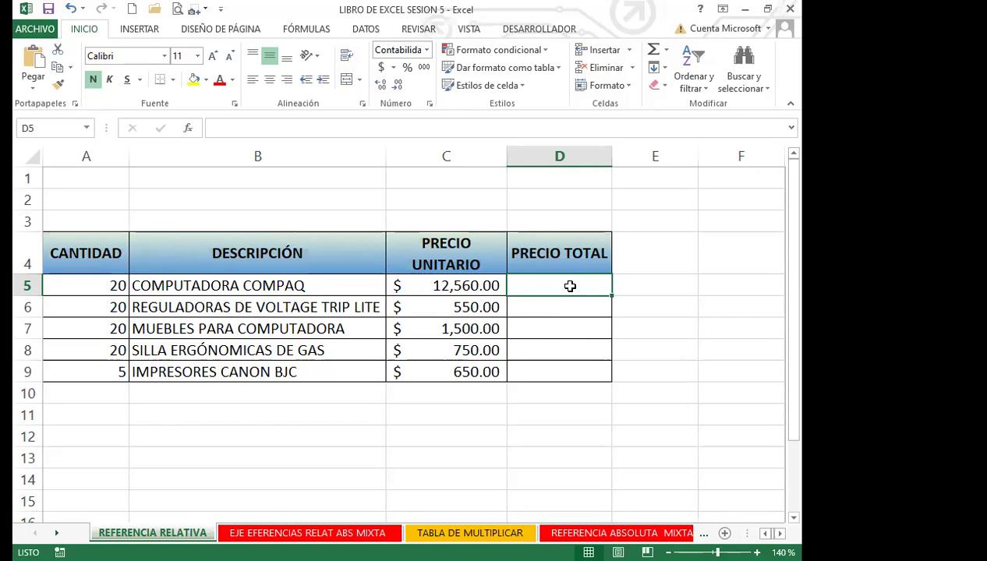
text(=)
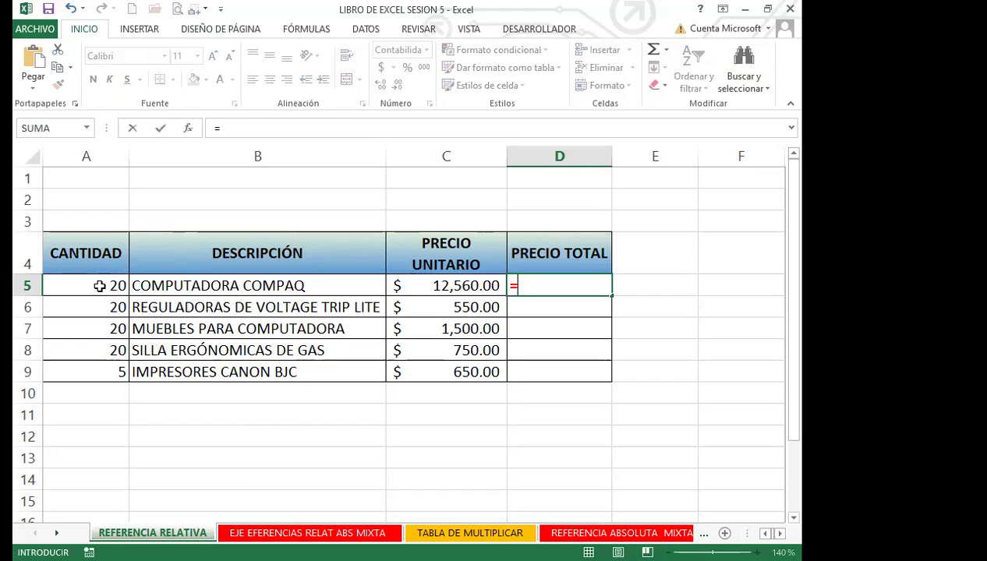
text(20)
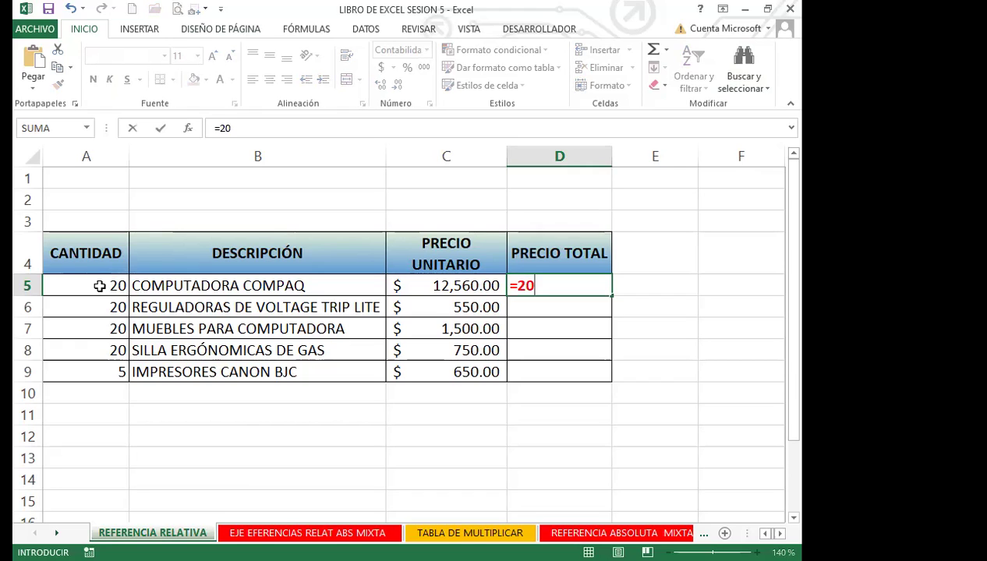
text(*12560)
key(Return)
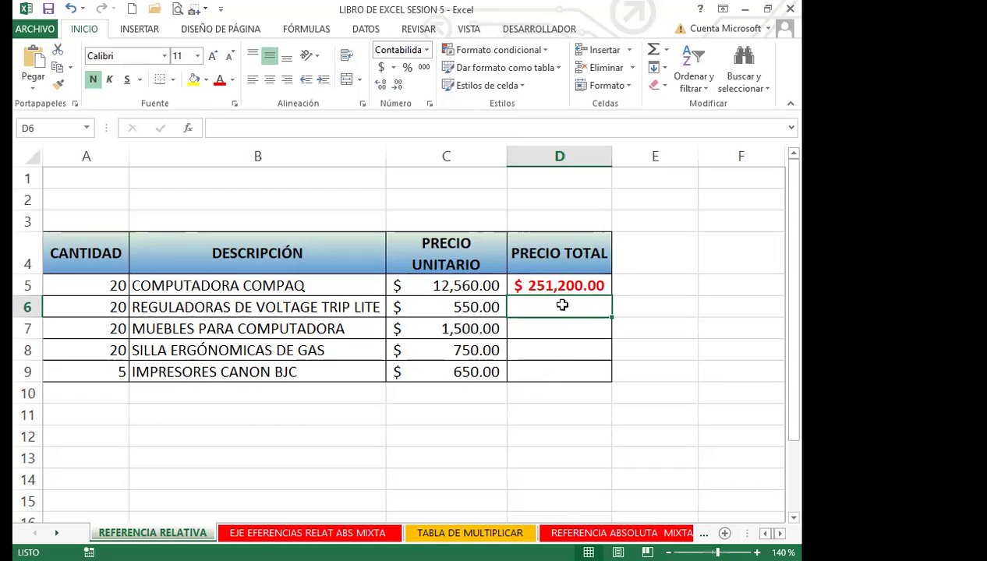
Copy the constant-value formula from D5 down to D9, and clear the results from that range.
click(539, 289)
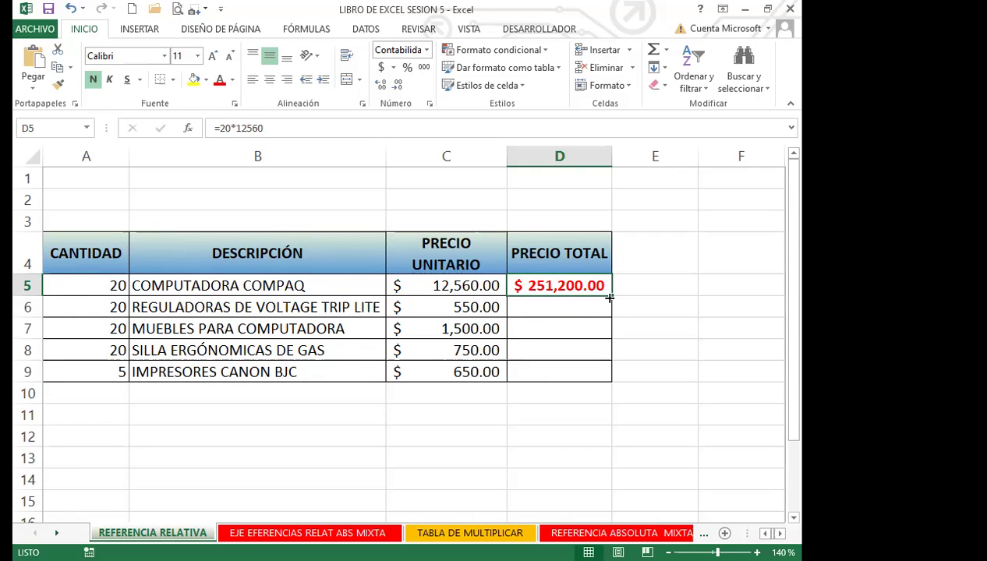
drag(609, 297, 611, 379)
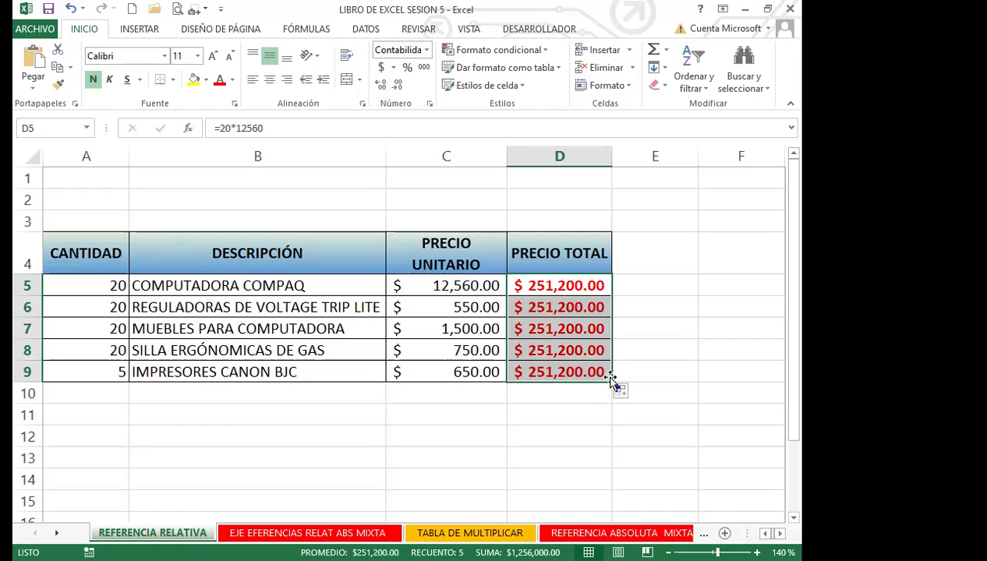
click(586, 288)
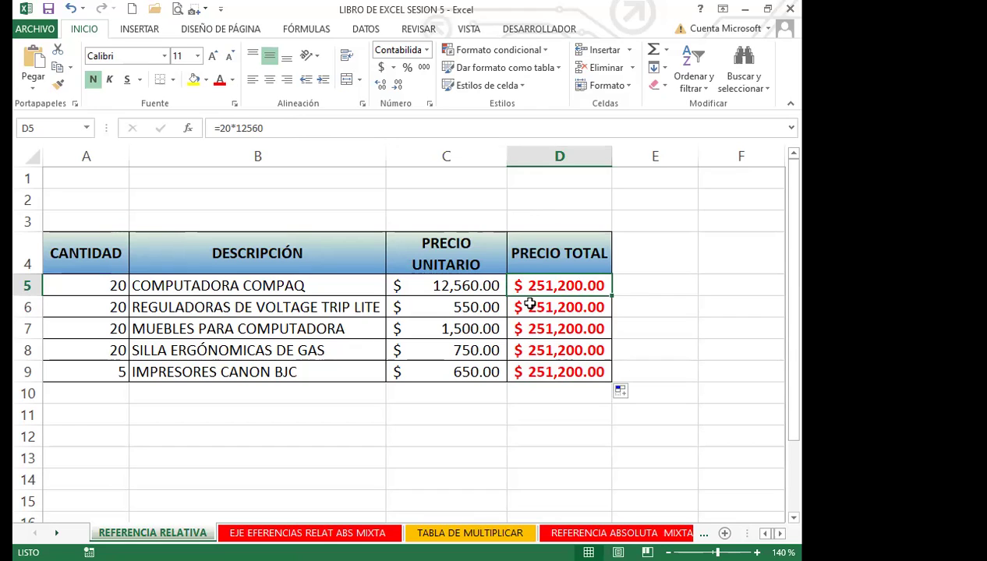
drag(535, 288, 527, 367)
key(Delete)
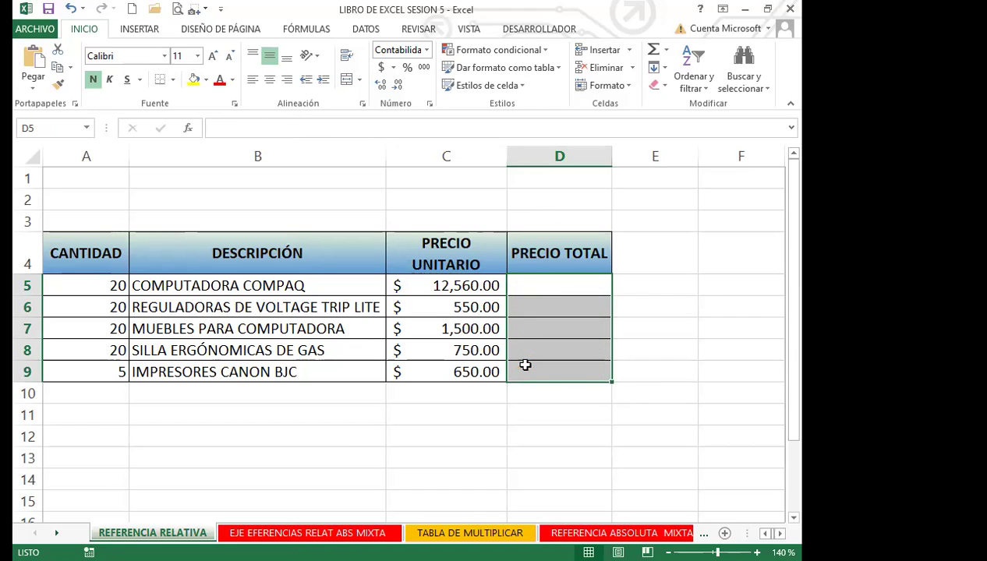
Enter the formula =A5*C5 in D5 to multiply the computer's quantity by its unit price.
click(563, 285)
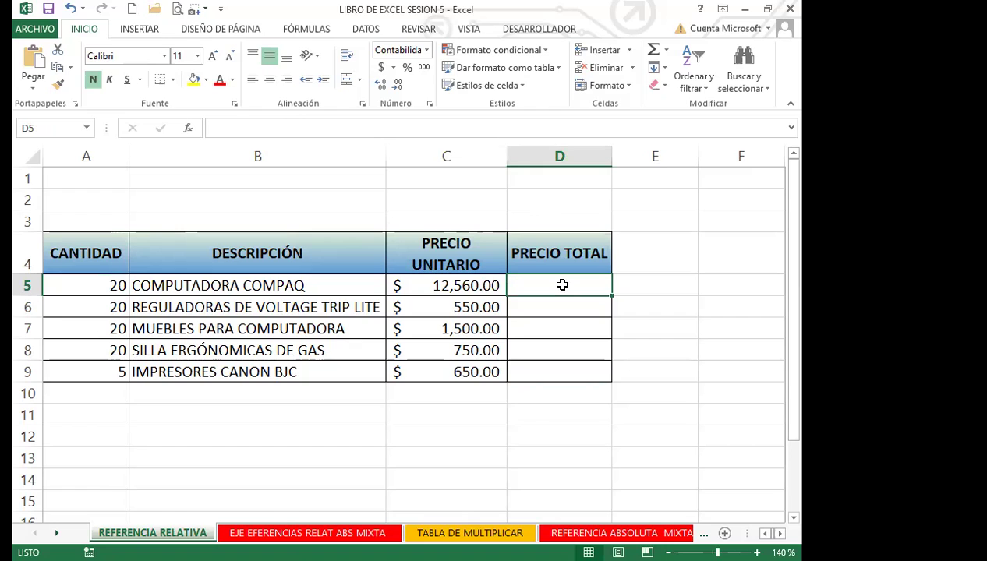
text(=)
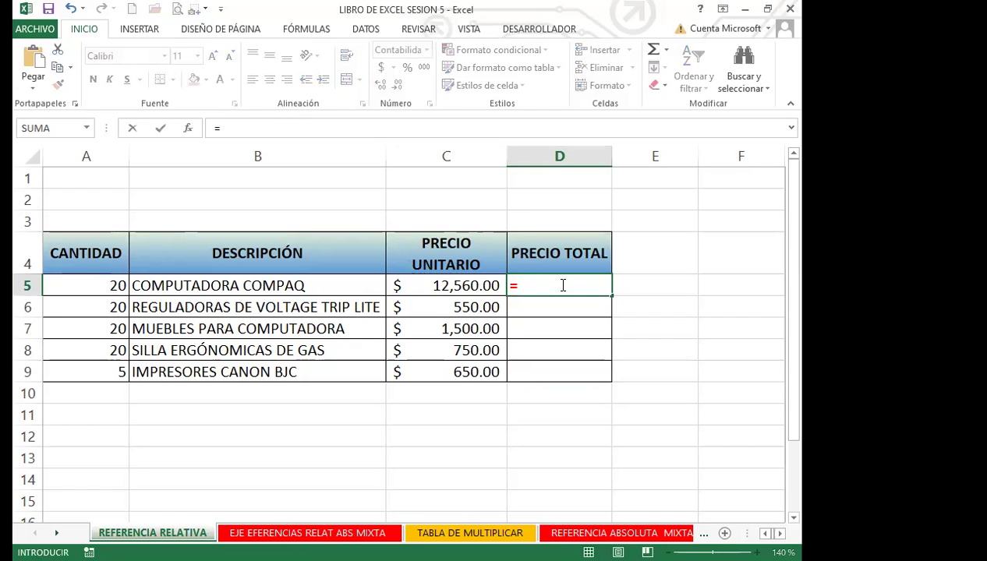
click(100, 285)
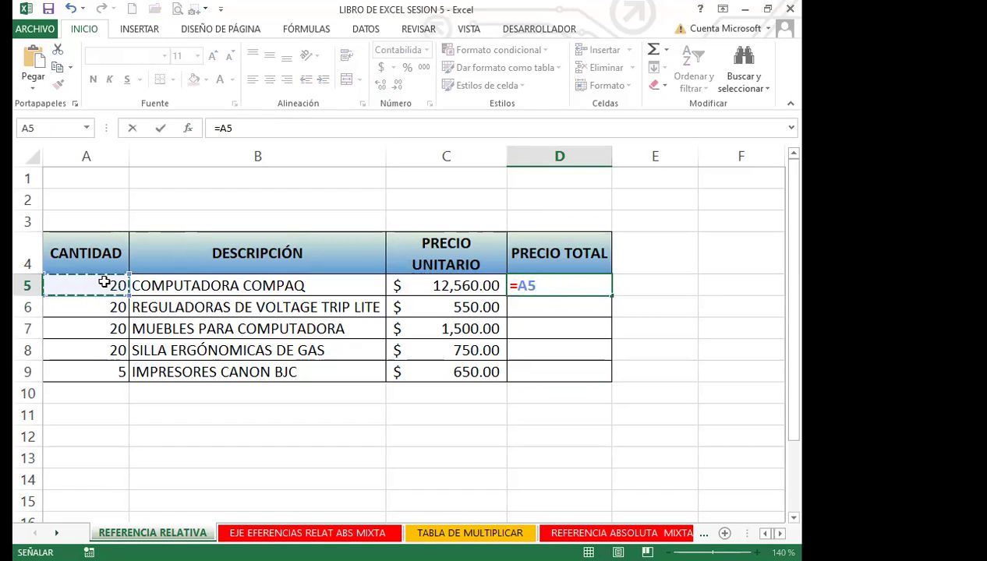
text(*)
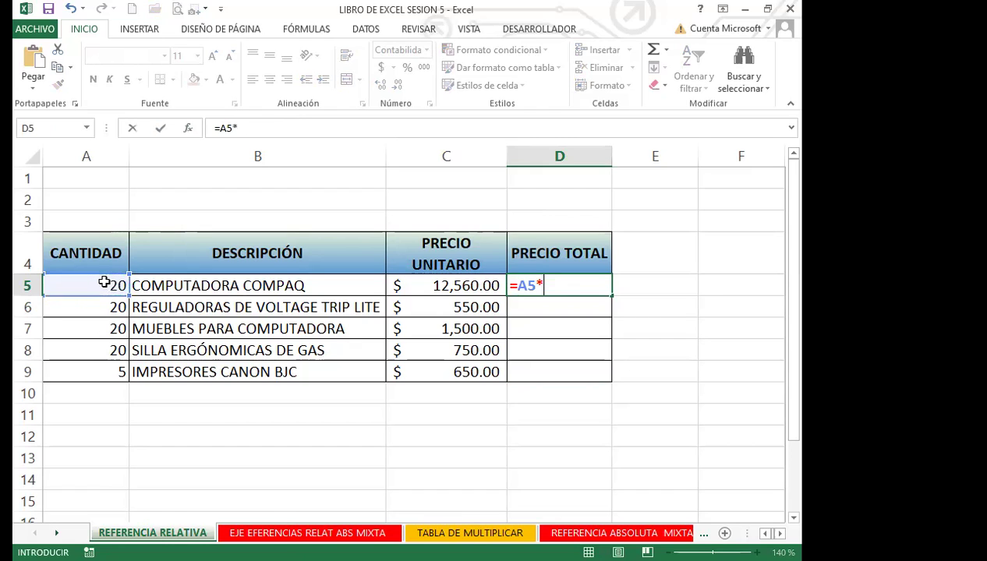
click(459, 286)
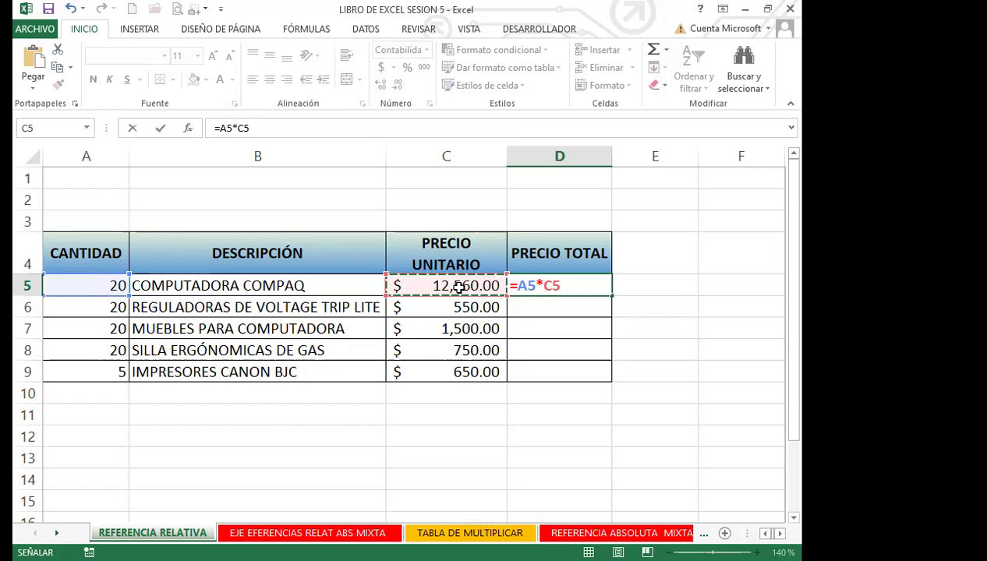
key(Return)
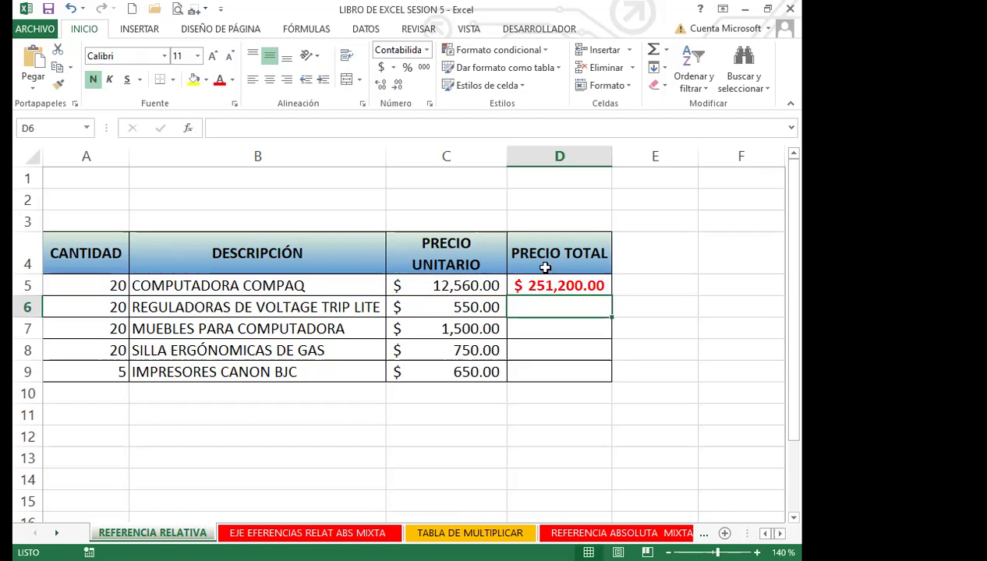
Copy the D5 formula down to D9 and check the cell references in each row's formula.
click(566, 284)
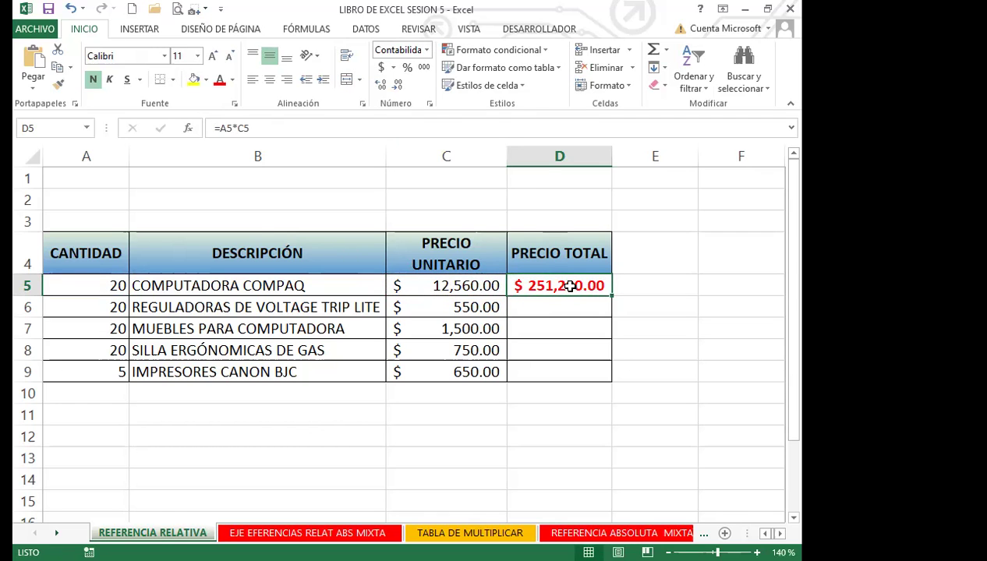
drag(611, 297, 607, 377)
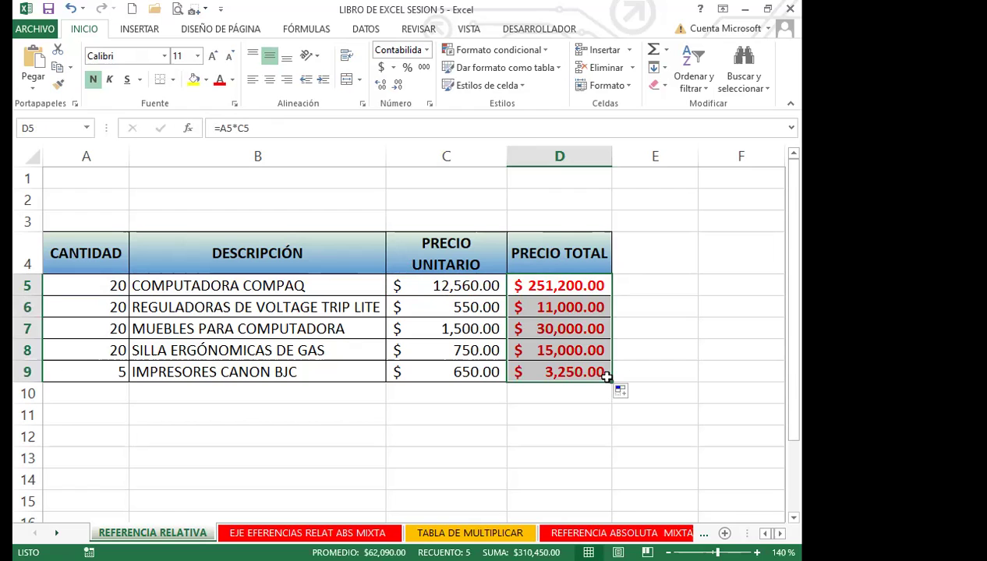
click(588, 286)
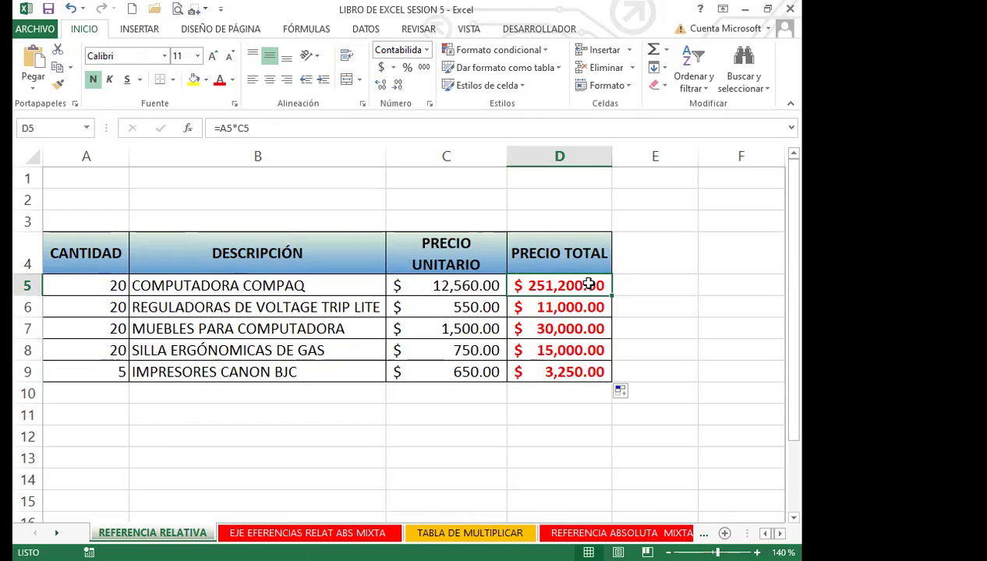
key(Down)
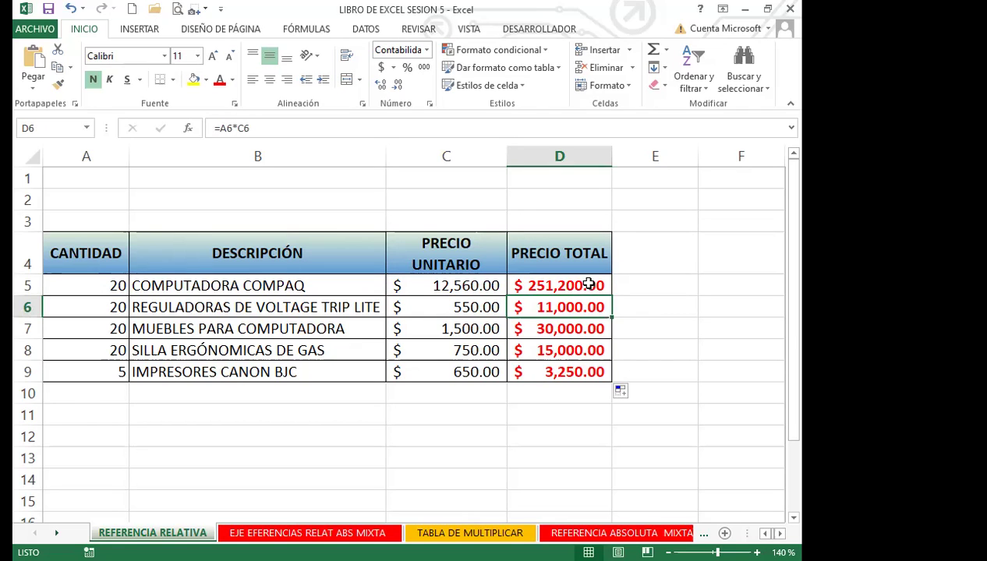
key(Down)
key(Down)
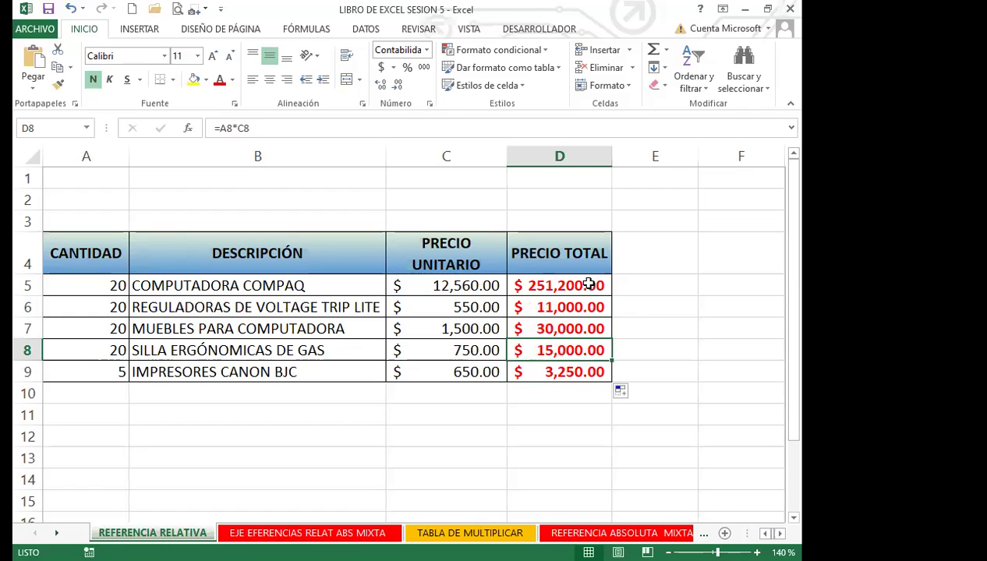
key(Down)
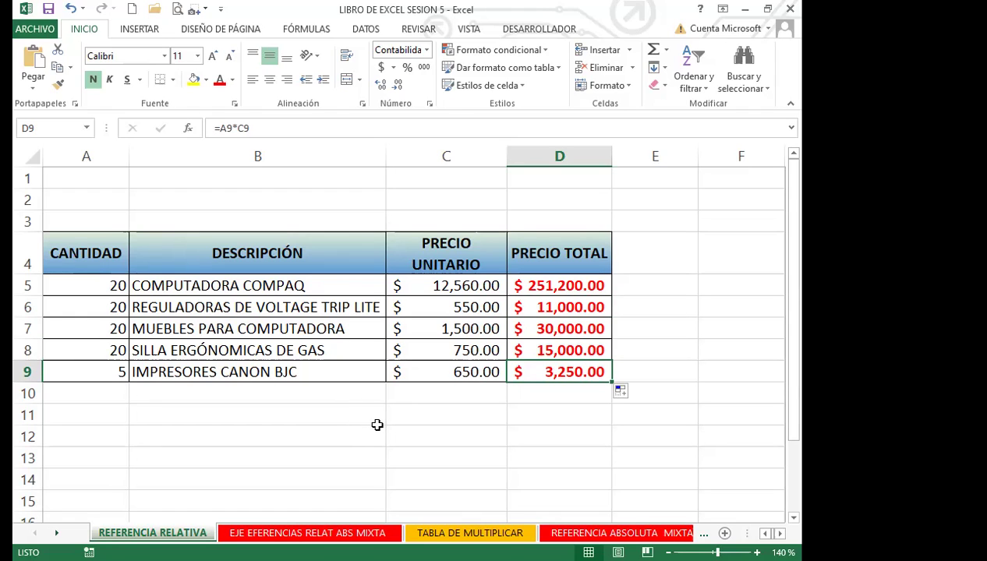
Change the COMPUTADORA COMPAQ quantity in A5 to 12.
click(86, 287)
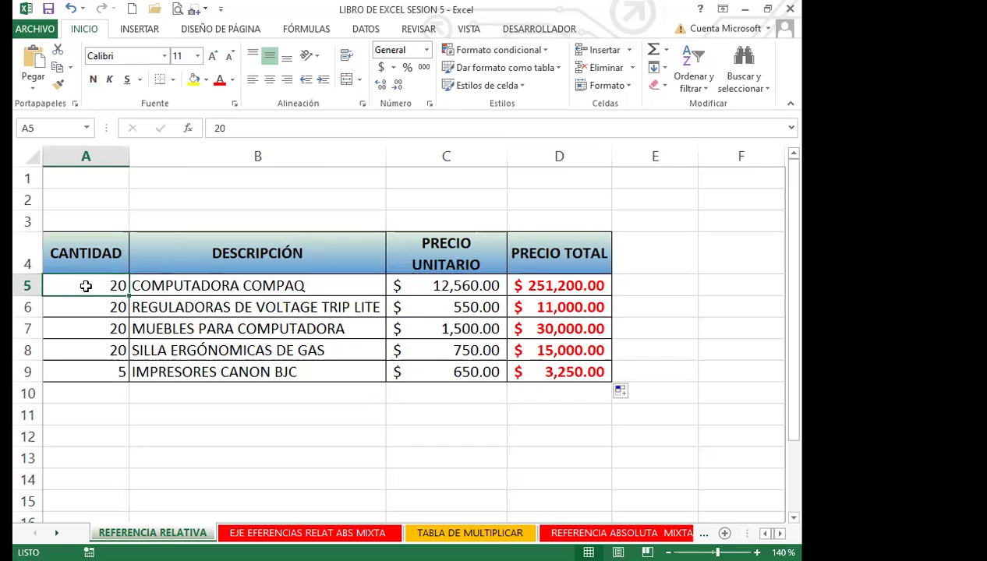
text(12)
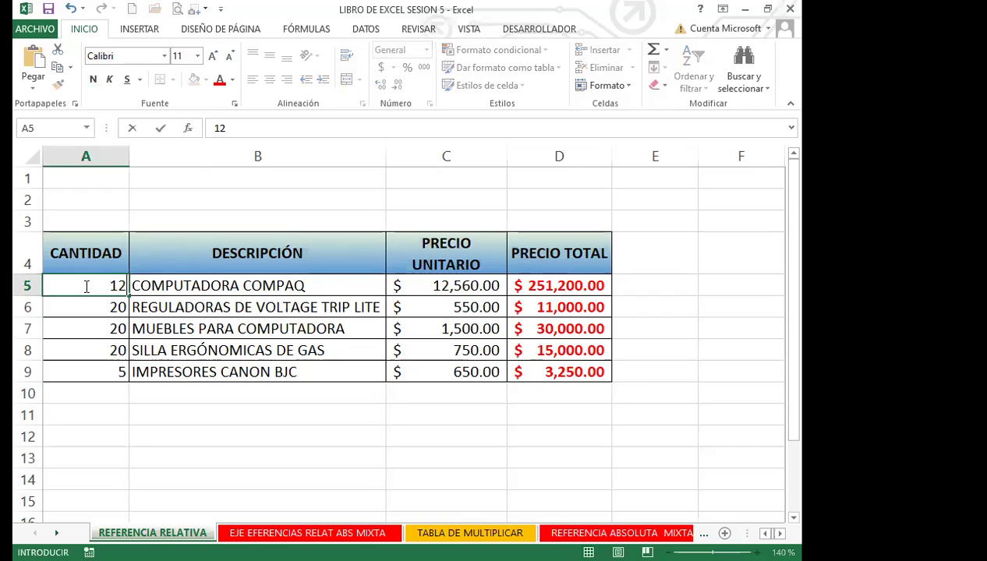
key(Return)
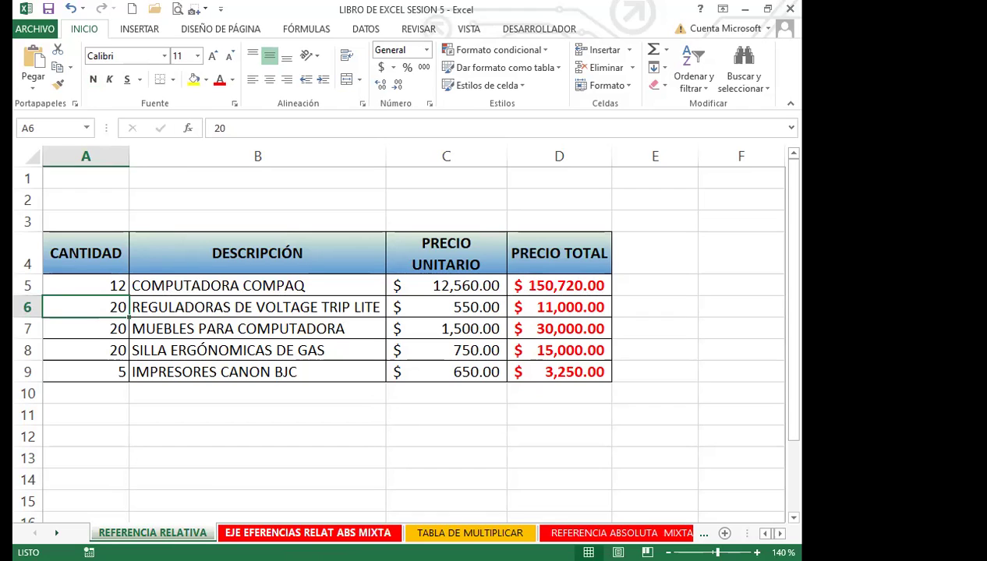
Clear the PRECIO TOTAL formulas from D5:D9.
key(alt+Tab)
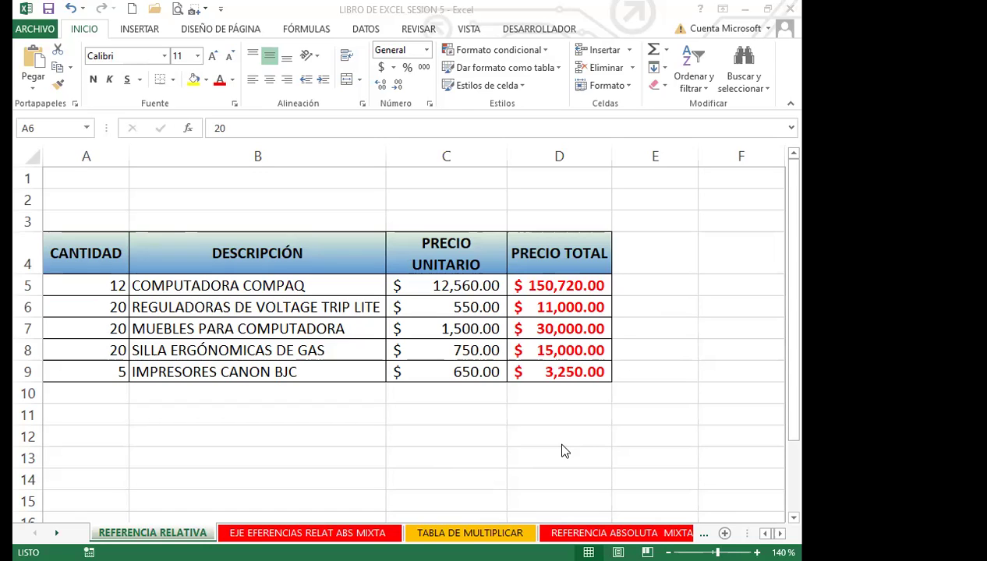
drag(568, 292, 558, 390)
key(Delete)
Build the formula =A5*C5 in D5 by picking the quantity and unit price cells in row 5.
click(570, 286)
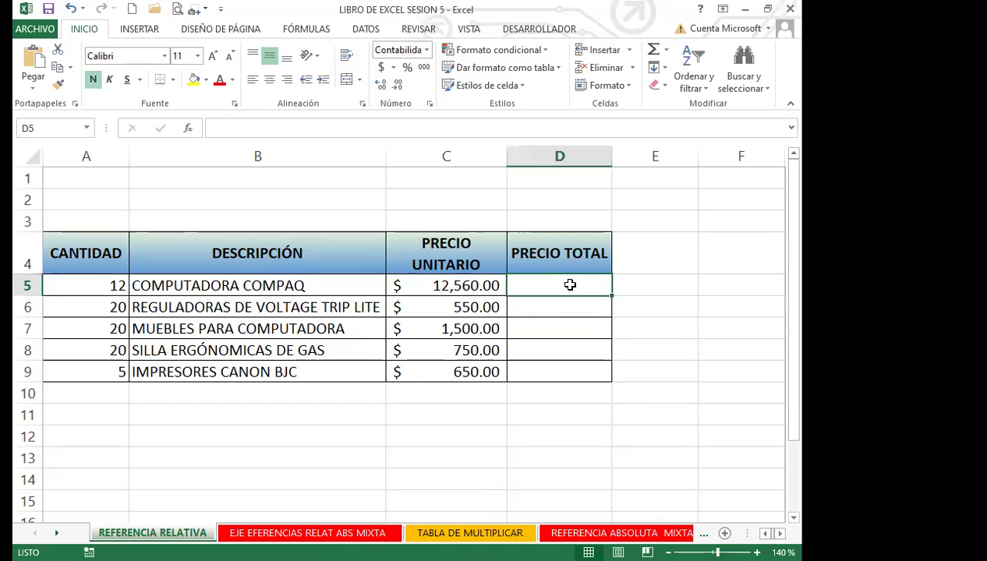
text(=)
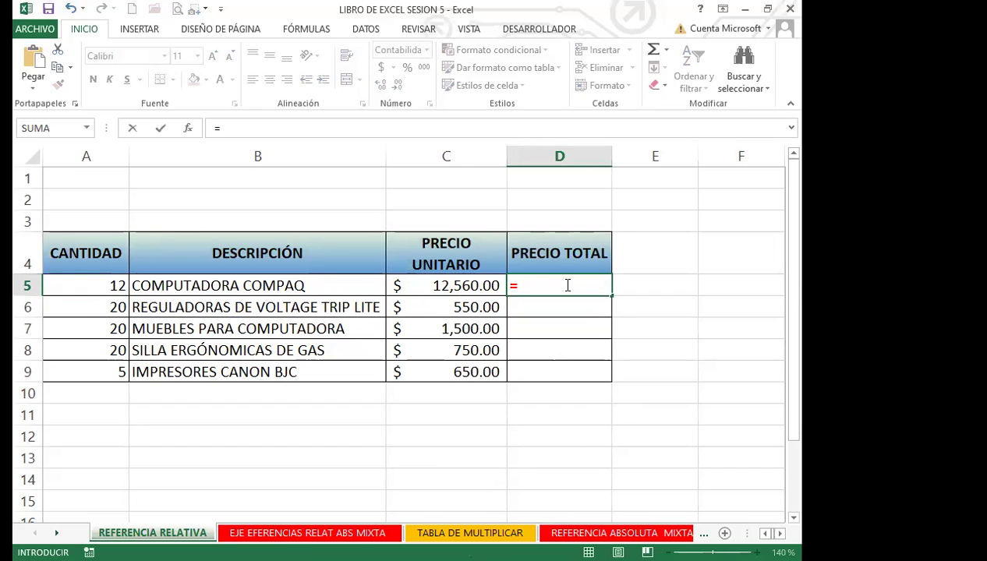
click(98, 284)
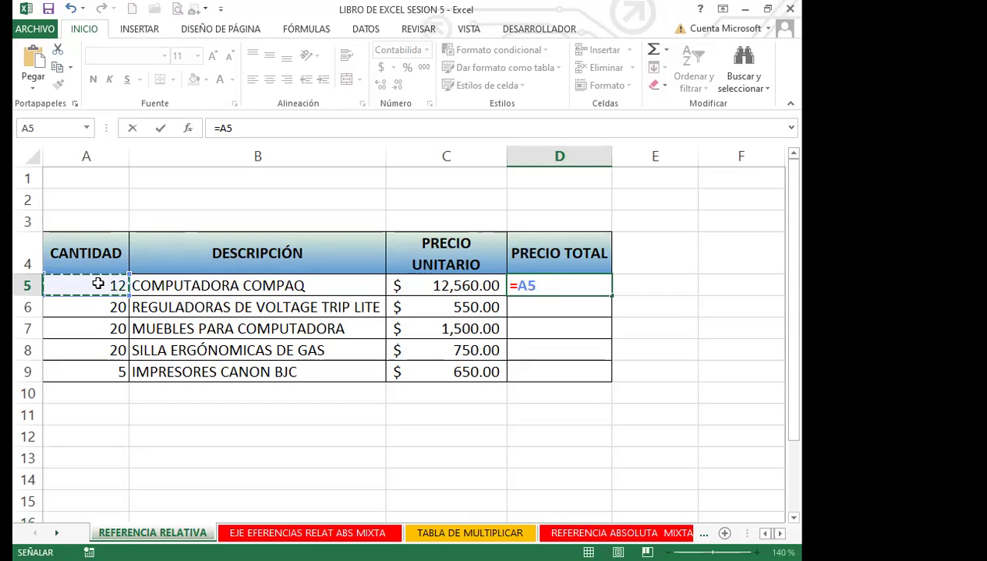
text(*)
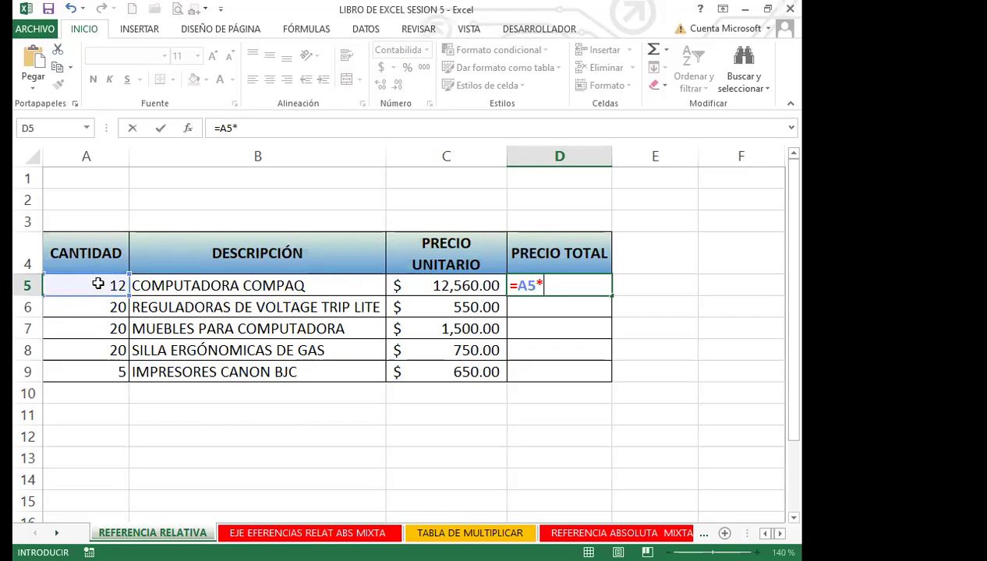
click(452, 287)
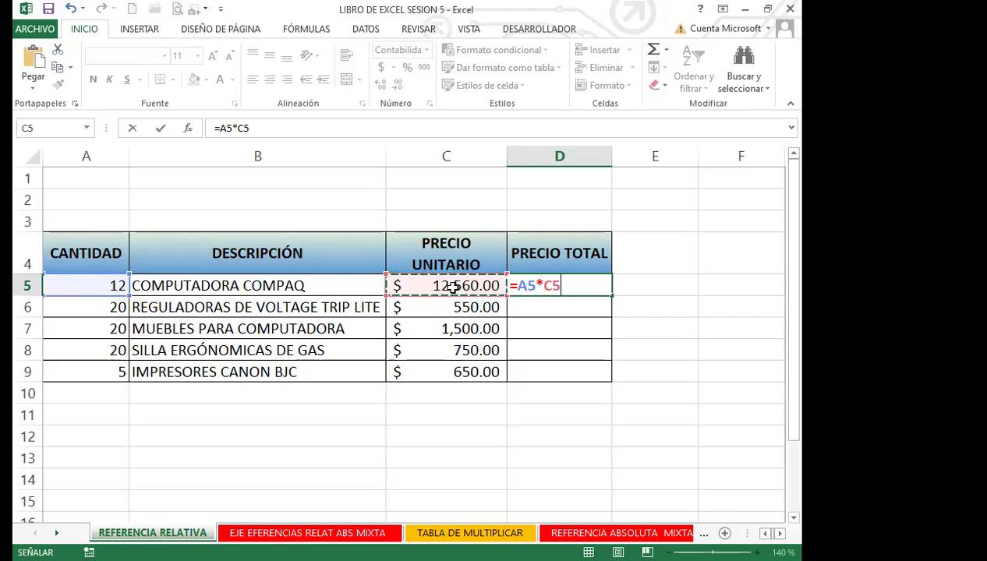
Erase the picked references from the D5 formula and write A5*C5 manually after the equals sign.
key(BackSpace)
key(BackSpace)
click(537, 295)
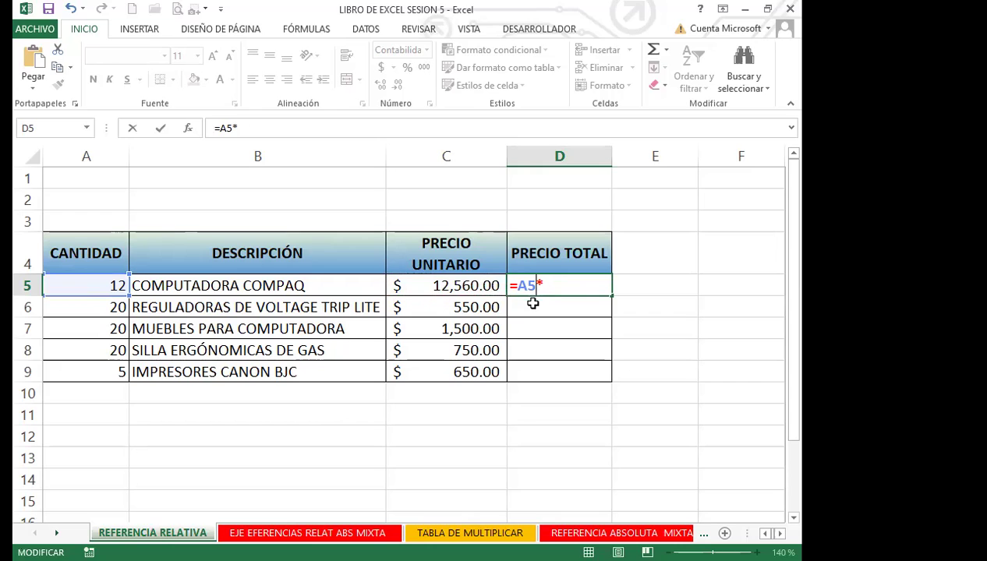
key(Delete)
key(BackSpace)
key(BackSpace)
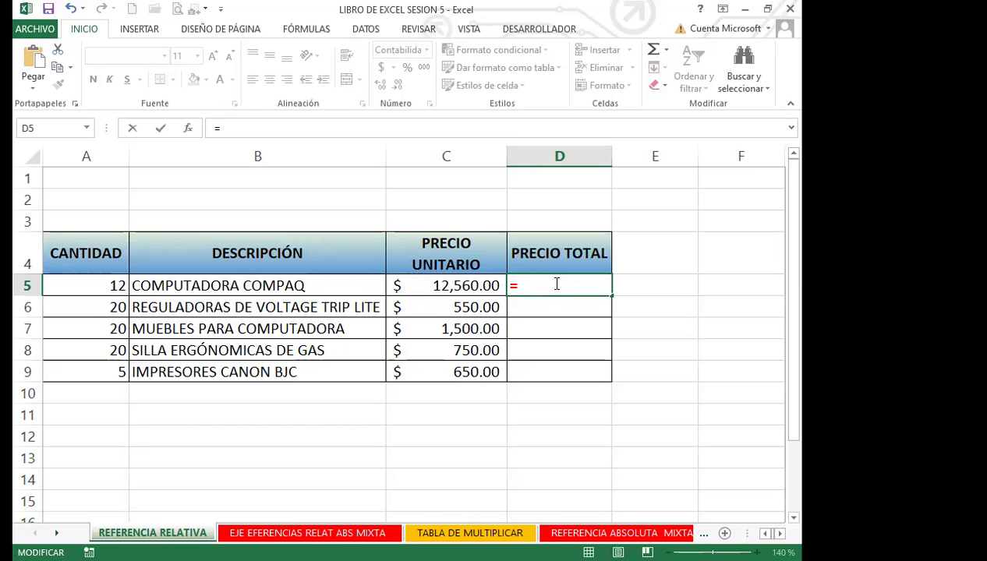
text(A5*)
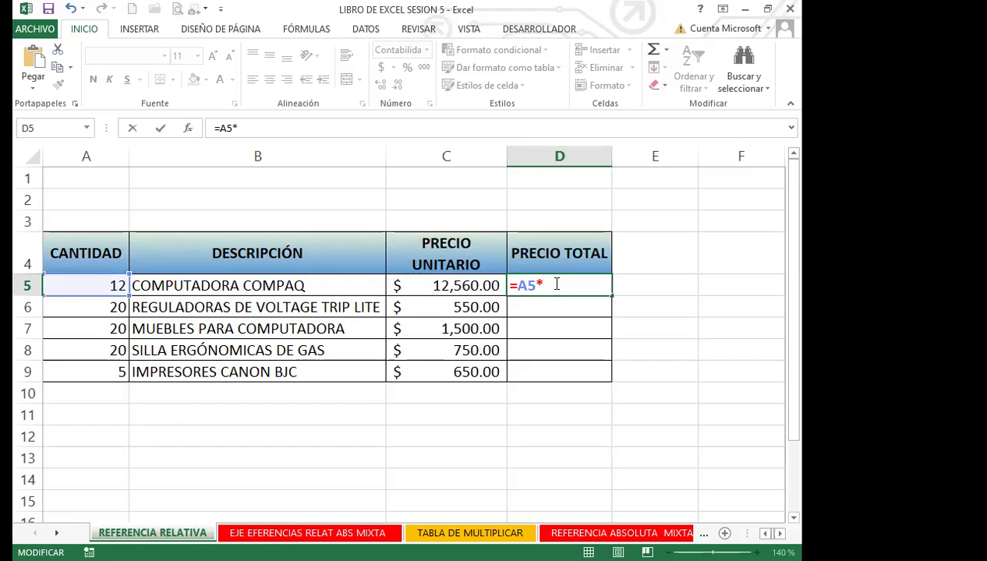
text(C5)
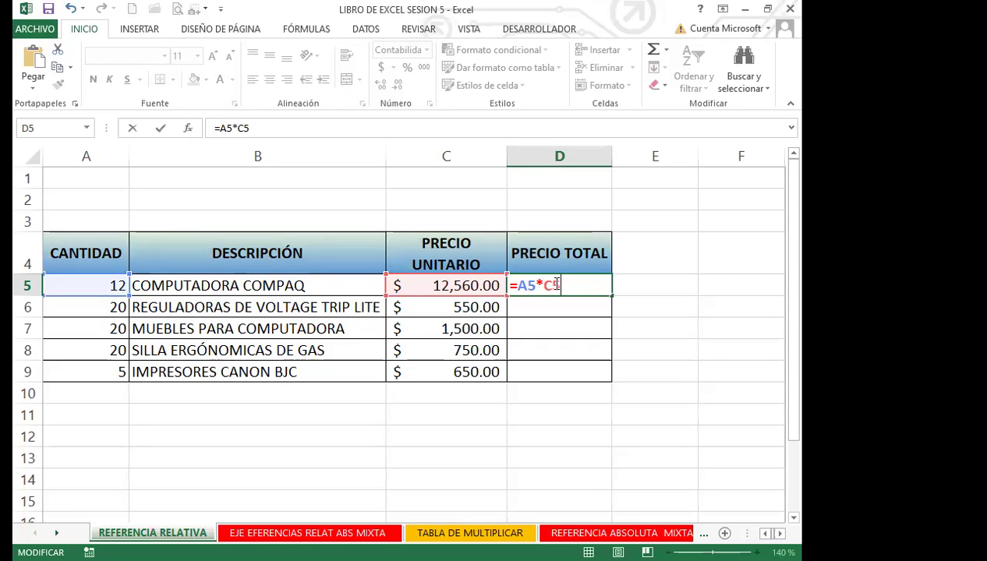
Erase the manually written references from the D5 formula, keeping only the equals sign.
key(BackSpace)
key(BackSpace)
key(BackSpace)
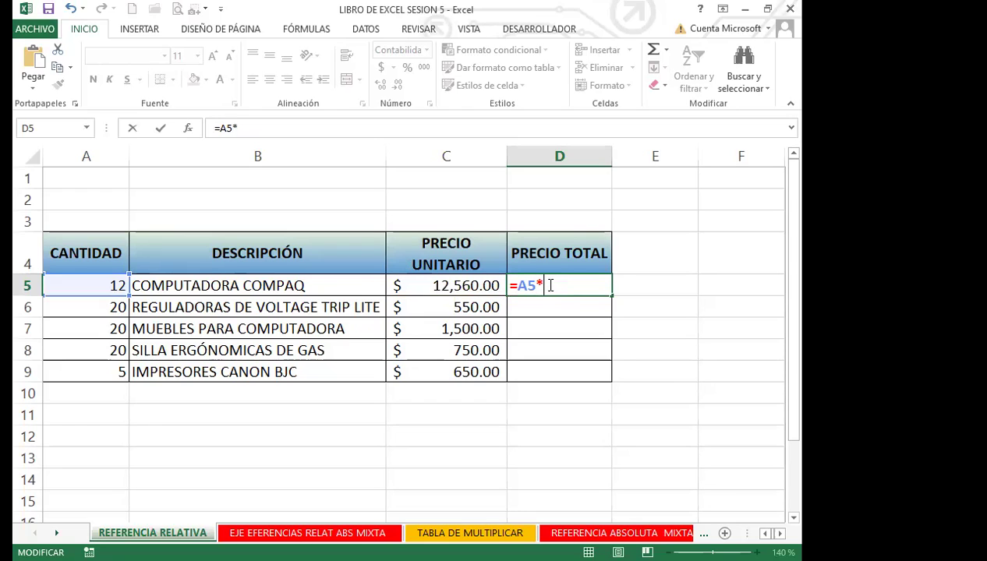
key(BackSpace)
key(BackSpace)
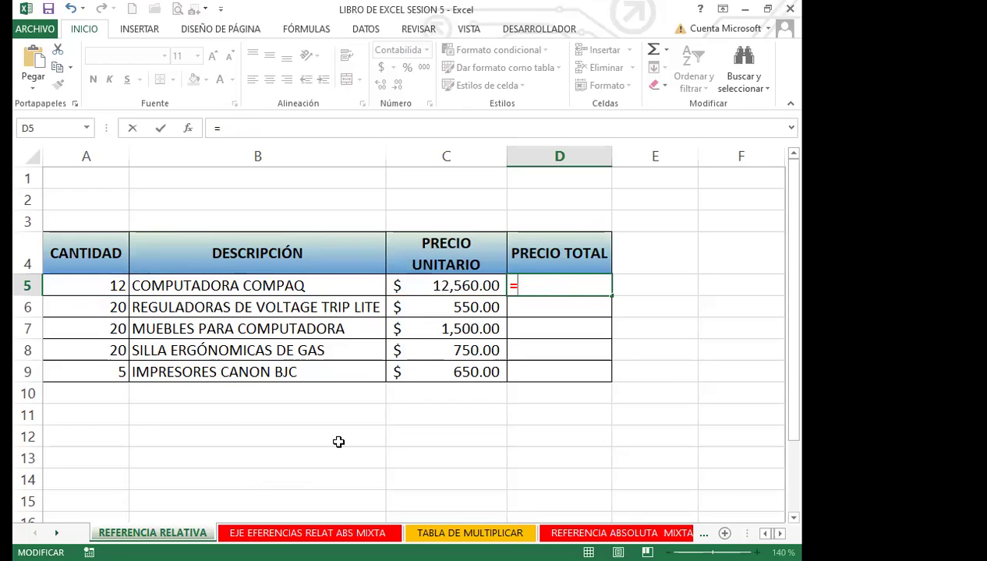
Complete the D5 formula as =A5*C5 by picking the quantity and unit price cells in row 5.
click(97, 285)
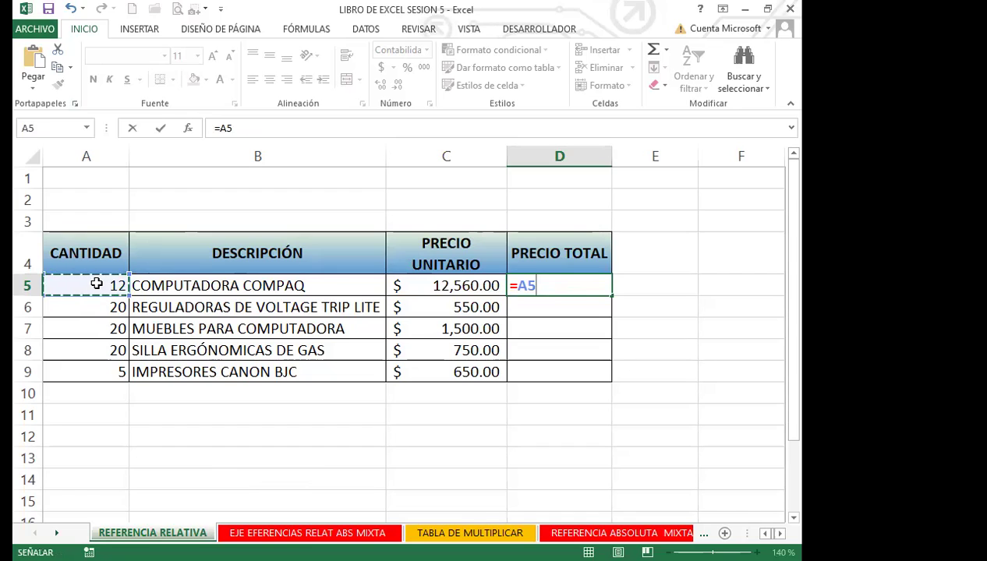
text(*)
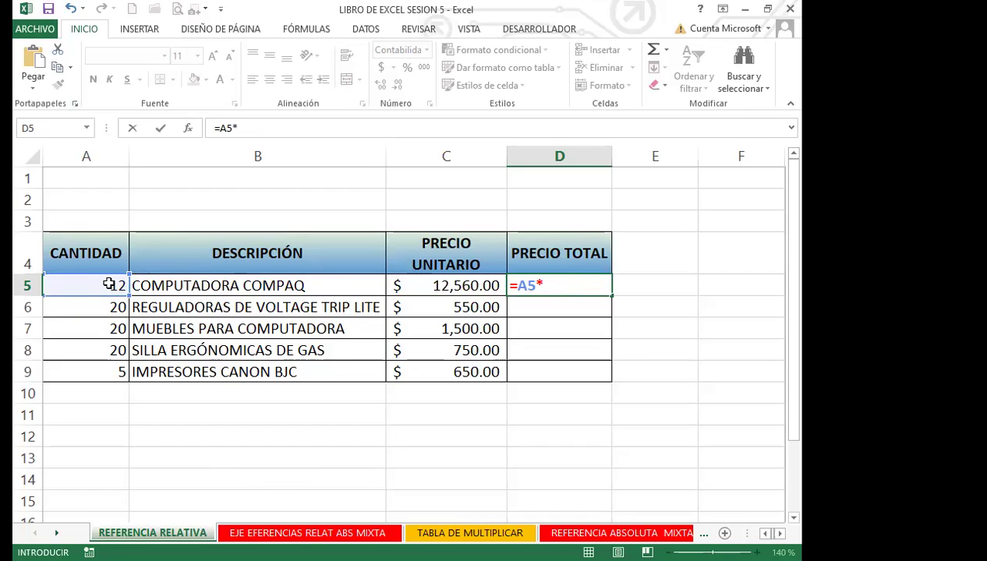
click(428, 285)
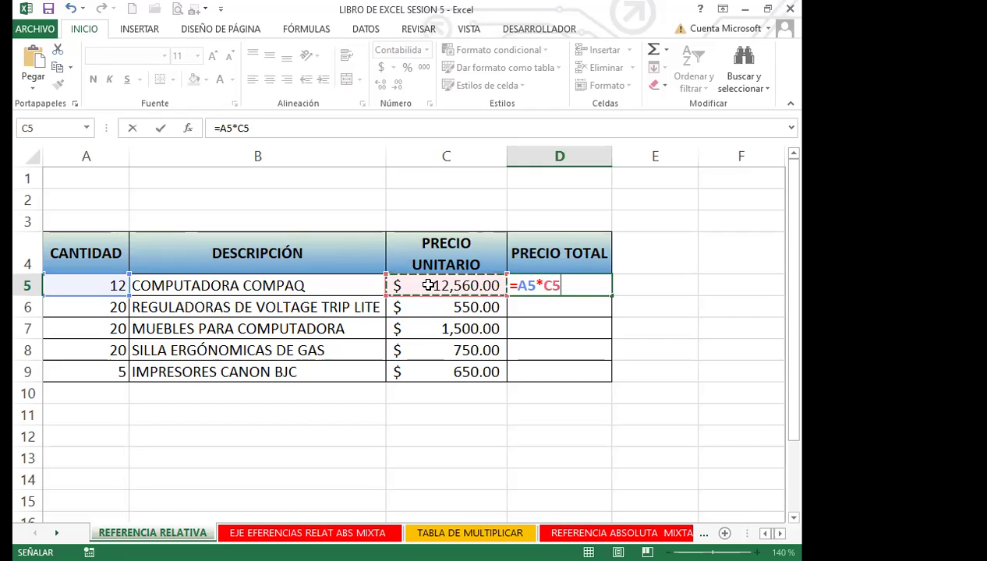
key(Return)
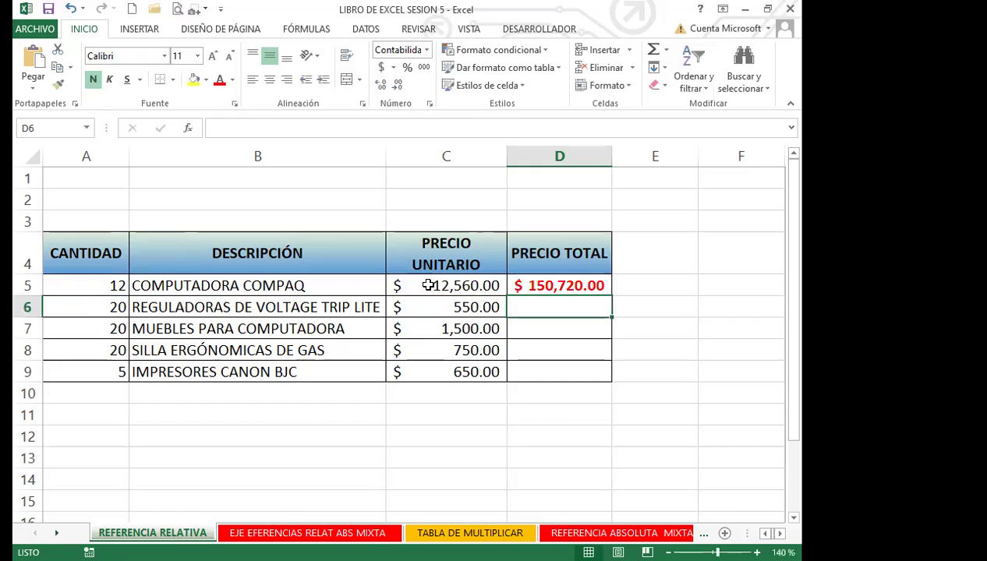
Copy the D5 formula down through D9 and check the formula in each PRECIO TOTAL row.
click(577, 286)
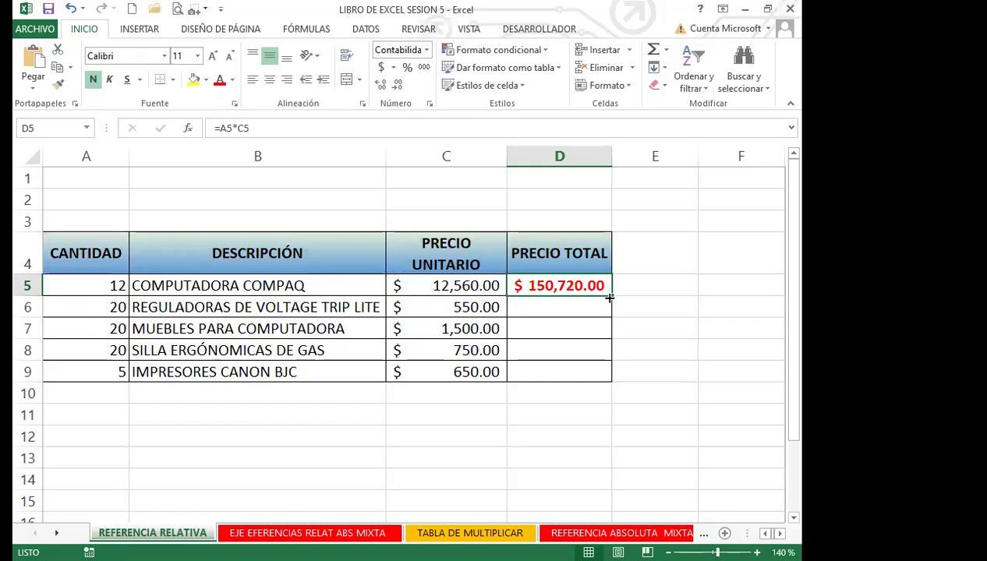
drag(611, 298, 606, 376)
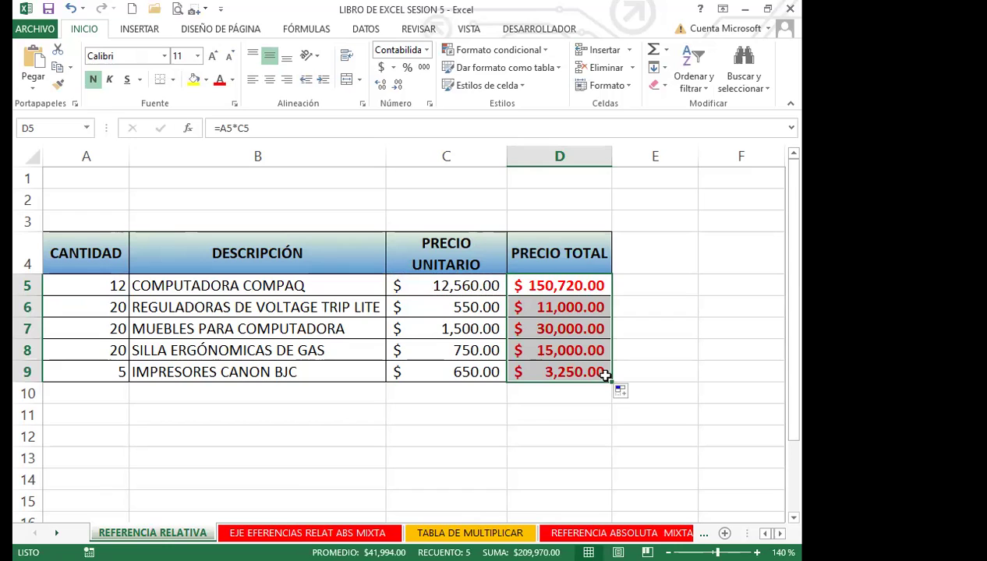
click(562, 287)
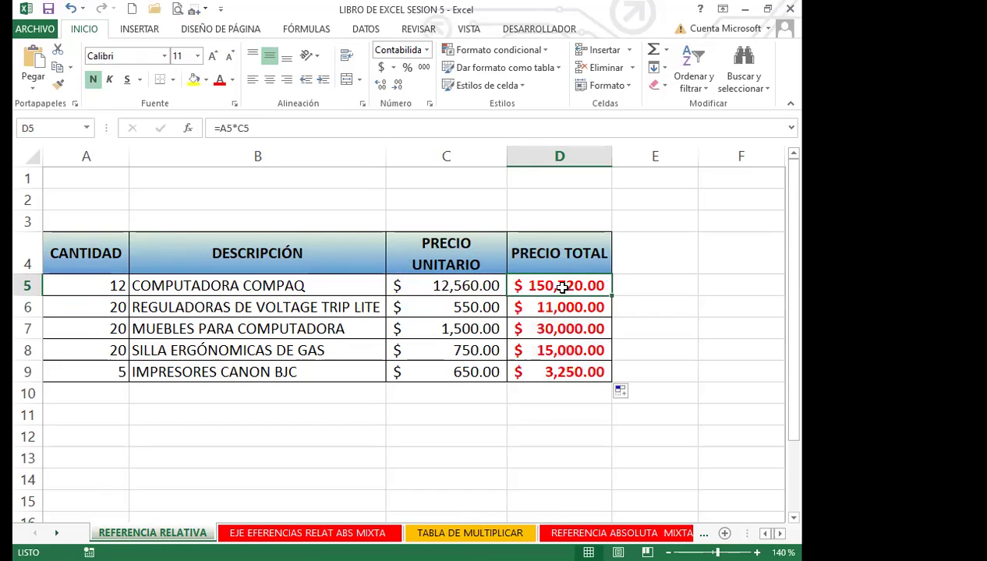
key(Down)
key(Down)
key(Down)
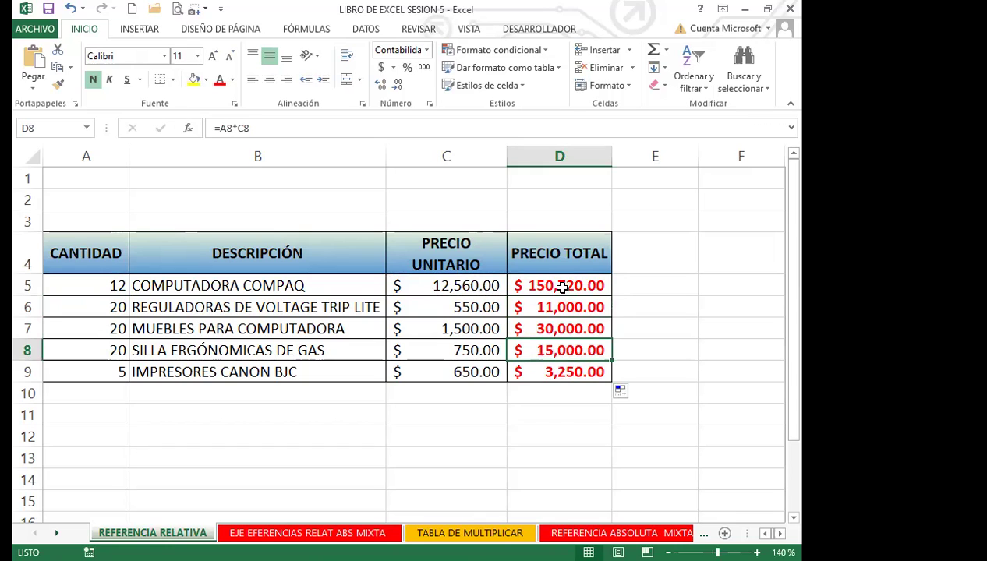
key(Down)
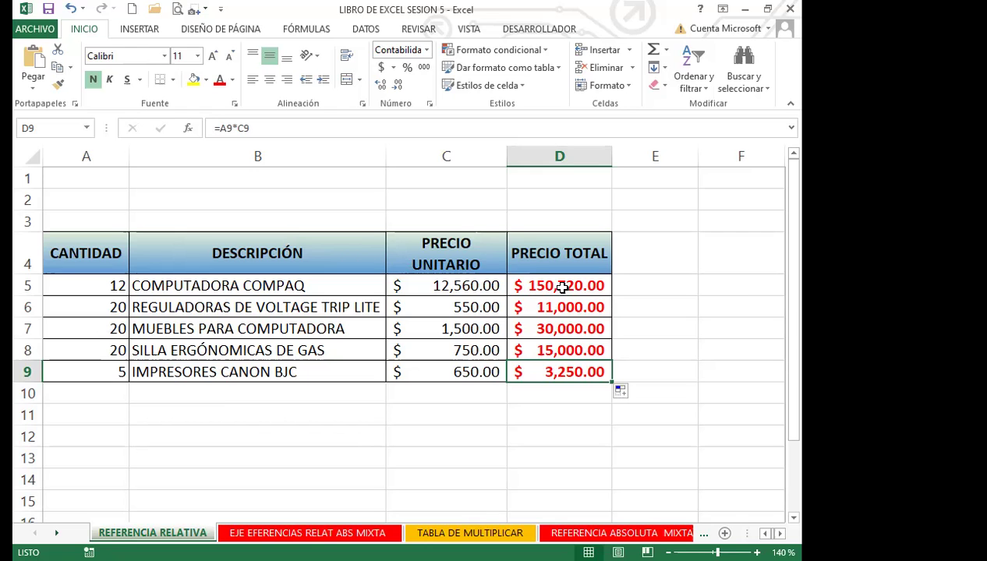
On the EJE EFERENCIAS RELAT ABS MIXTA sheet, enter =A7*B7 in C7 by picking the CANTIDAD and PRECIO cells.
key(ctrl+Page_Down)
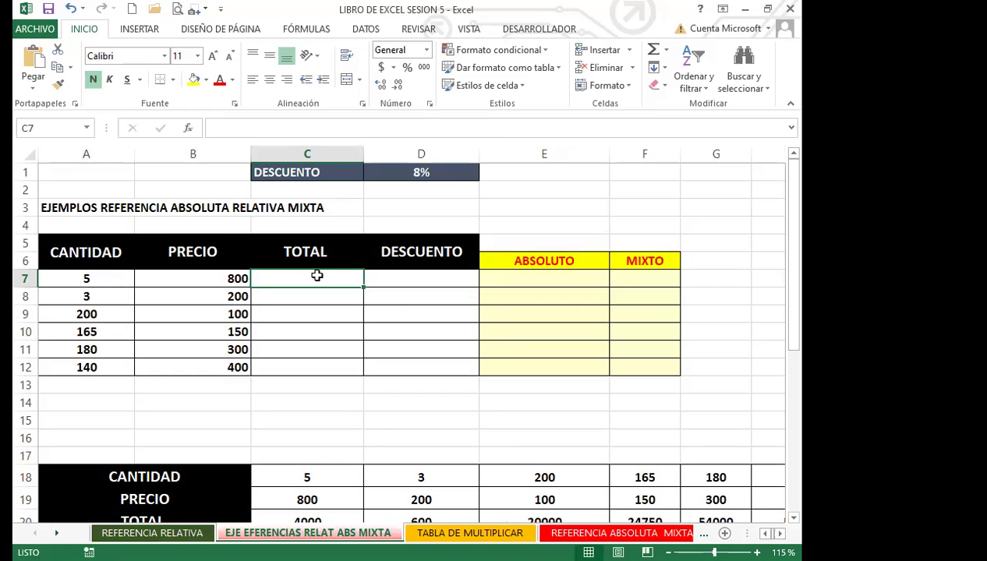
text(=)
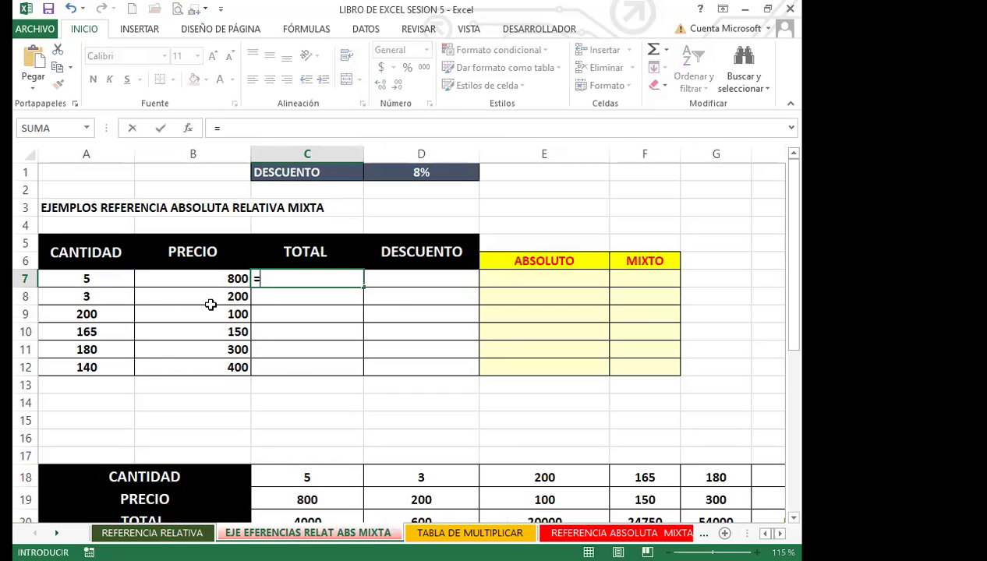
click(113, 278)
text(*)
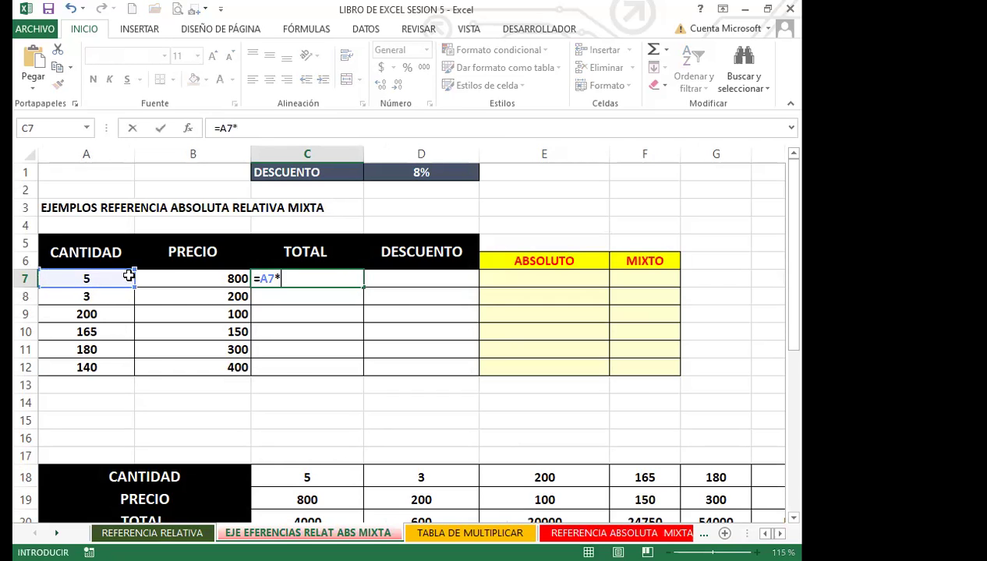
click(182, 279)
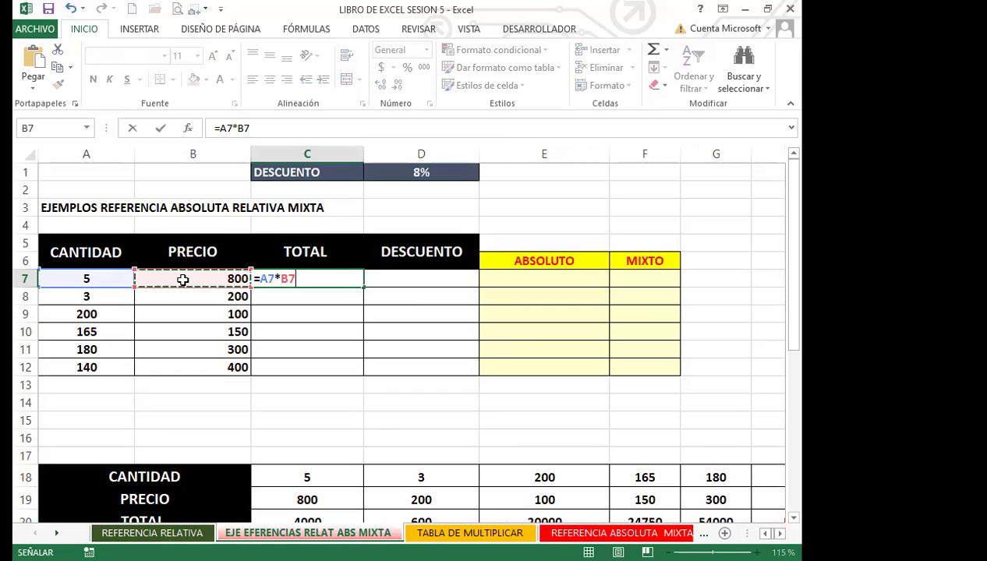
key(Return)
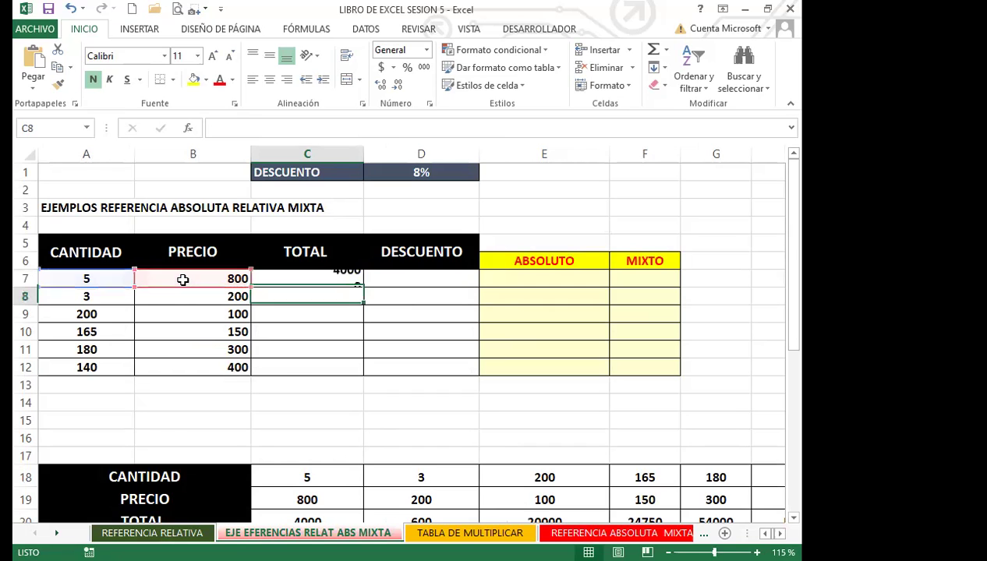
Copy the C7 formula down the TOTAL column through C12.
click(304, 278)
drag(364, 288, 351, 366)
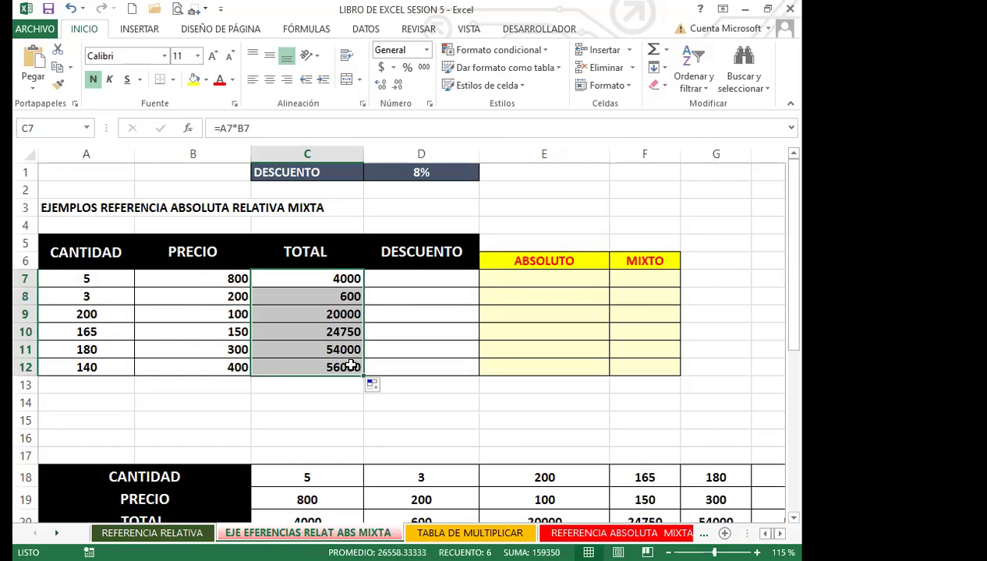
click(314, 280)
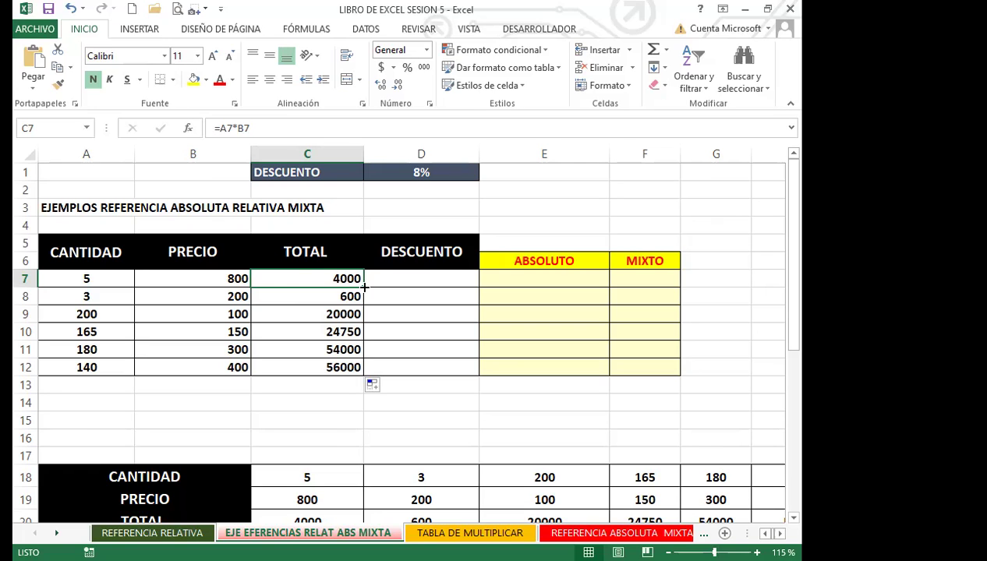
drag(365, 288, 357, 372)
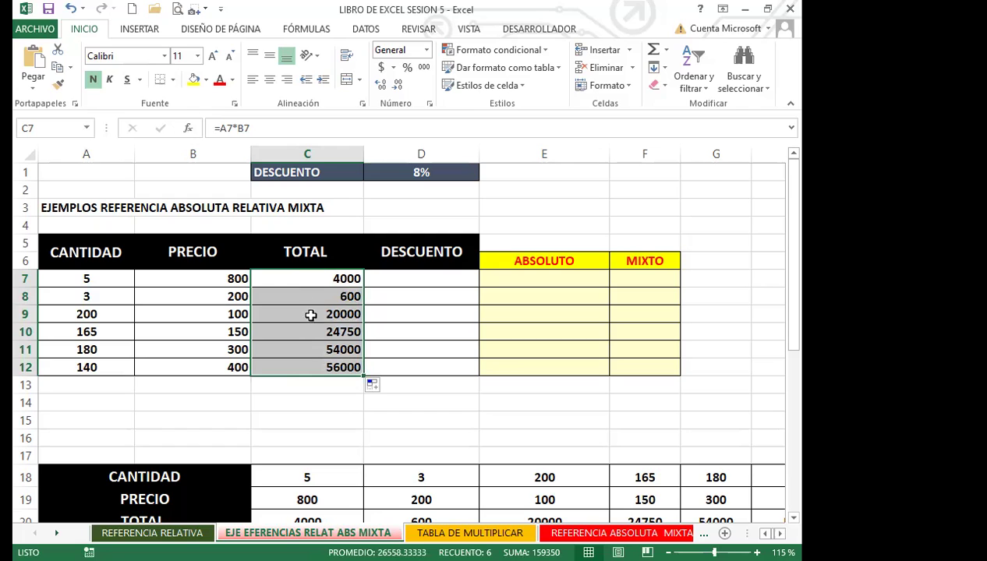
Examine the formula in each TOTAL cell from C7 to C12 and return to C7.
click(328, 278)
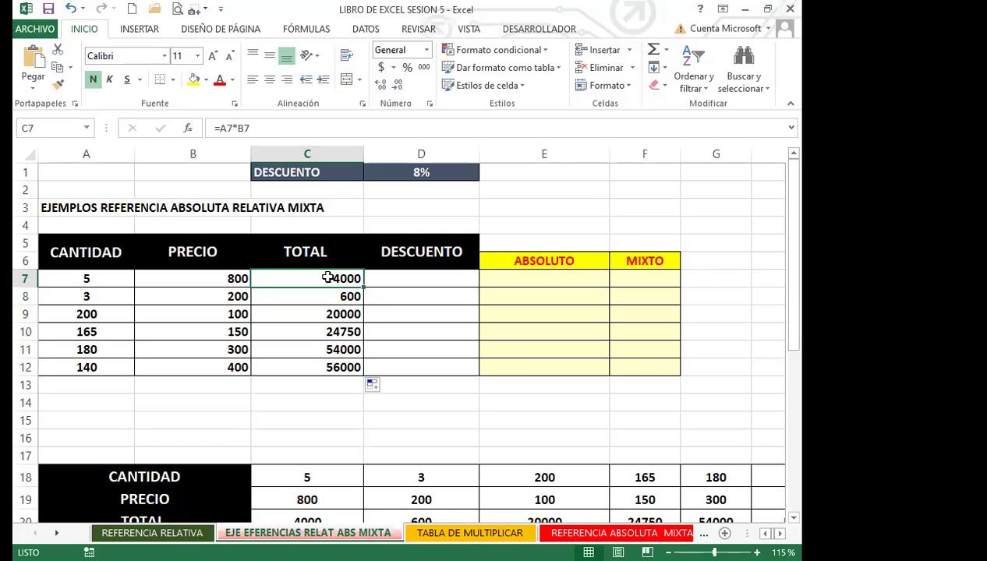
key(Down)
key(Down)
key(Down)
key(Down)
key(Down)
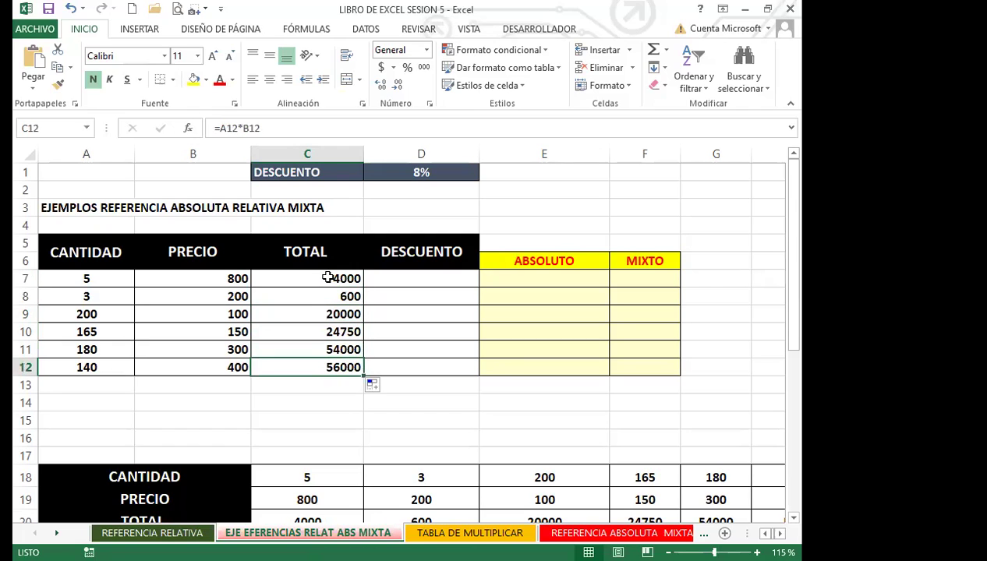
key(Up)
key(Up)
key(Up)
key(Up)
key(Up)
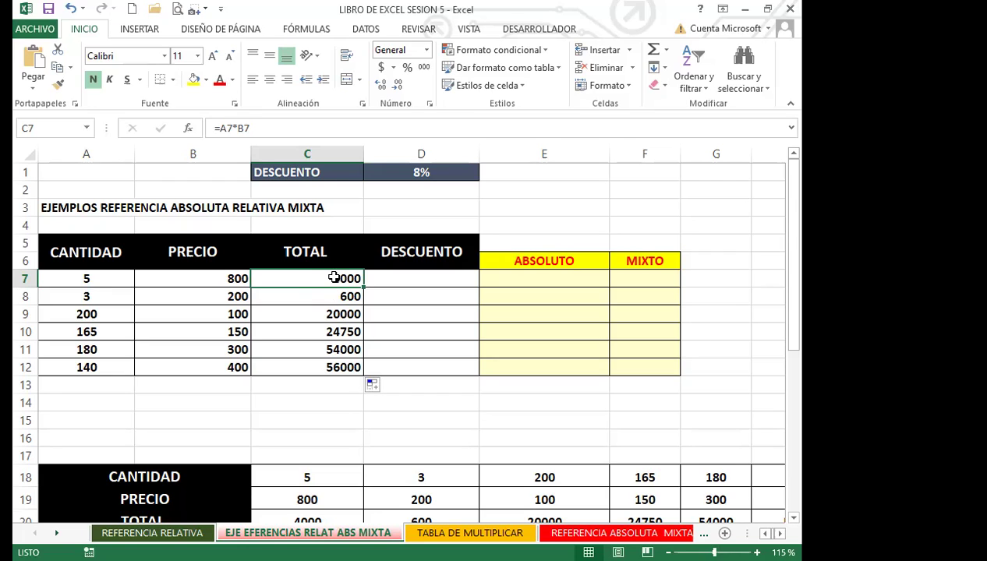
Inspect the highlighted cell references of the C7 and C8 formulas in edit mode, and review the formulas from C7 down to C10.
double_click(334, 278)
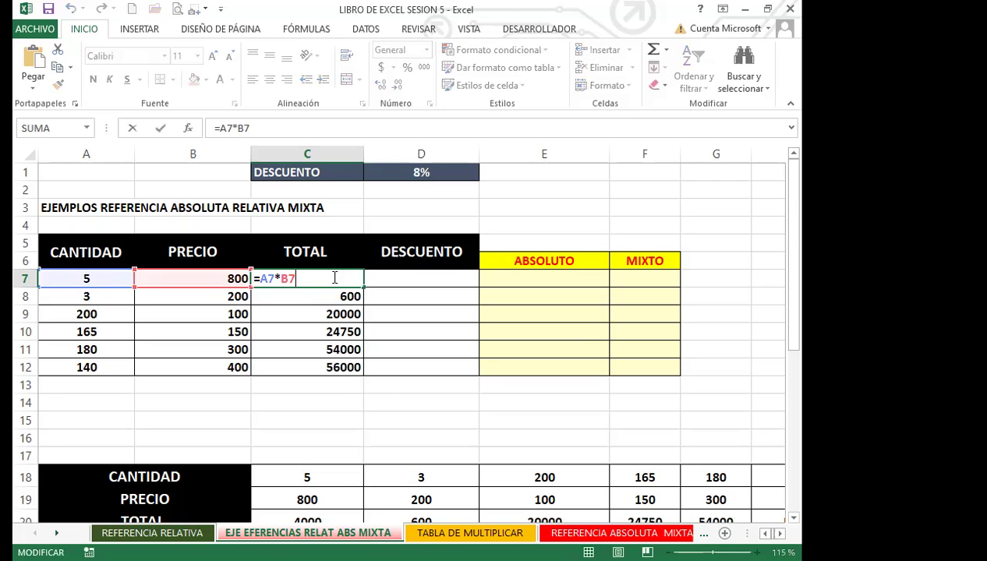
key(Return)
click(262, 129)
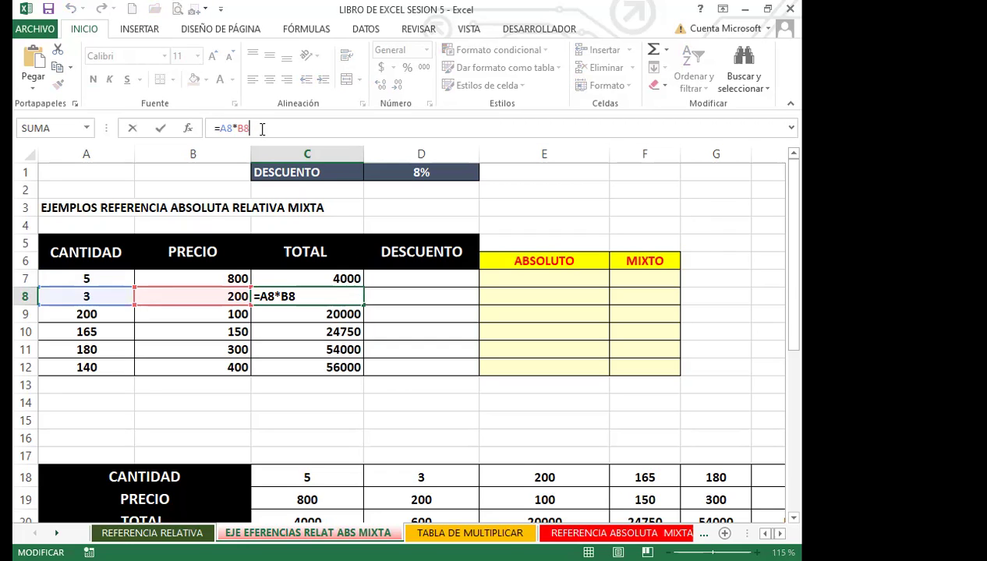
key(Return)
click(308, 295)
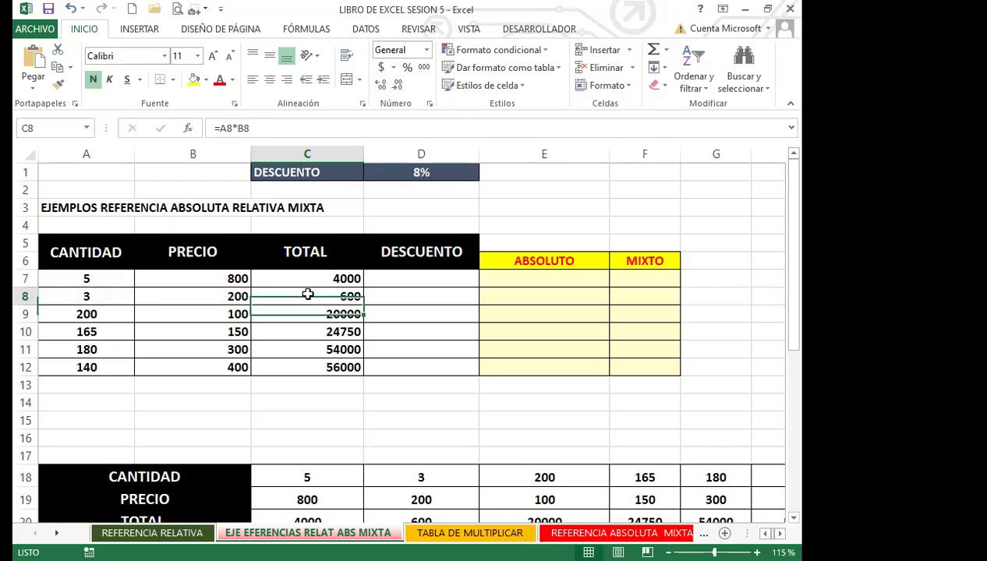
double_click(318, 302)
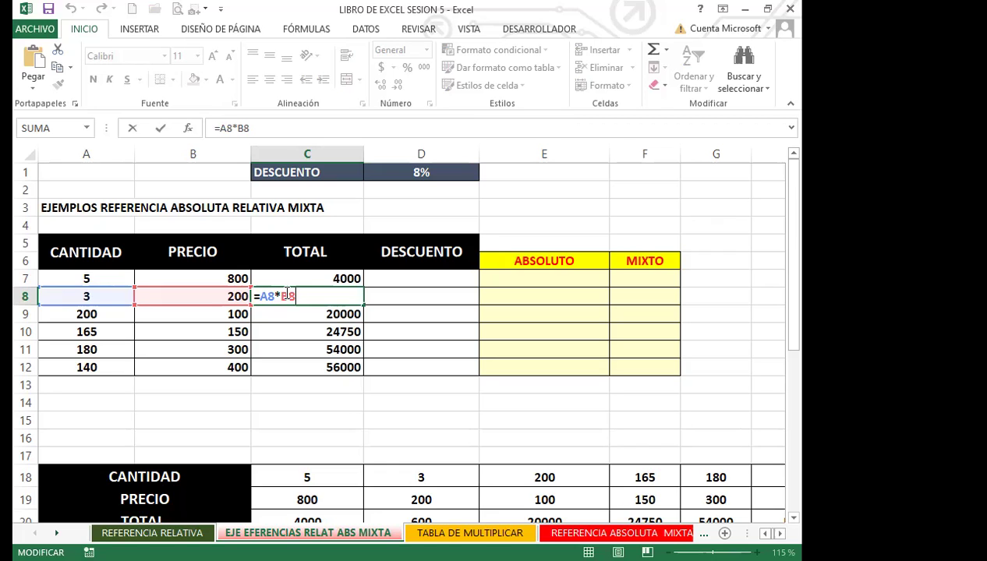
click(254, 129)
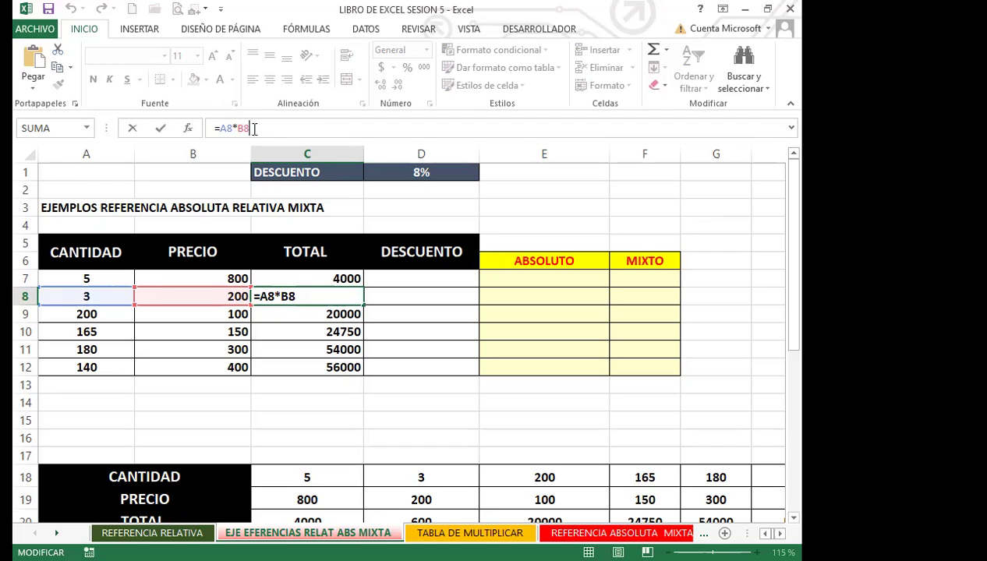
key(Return)
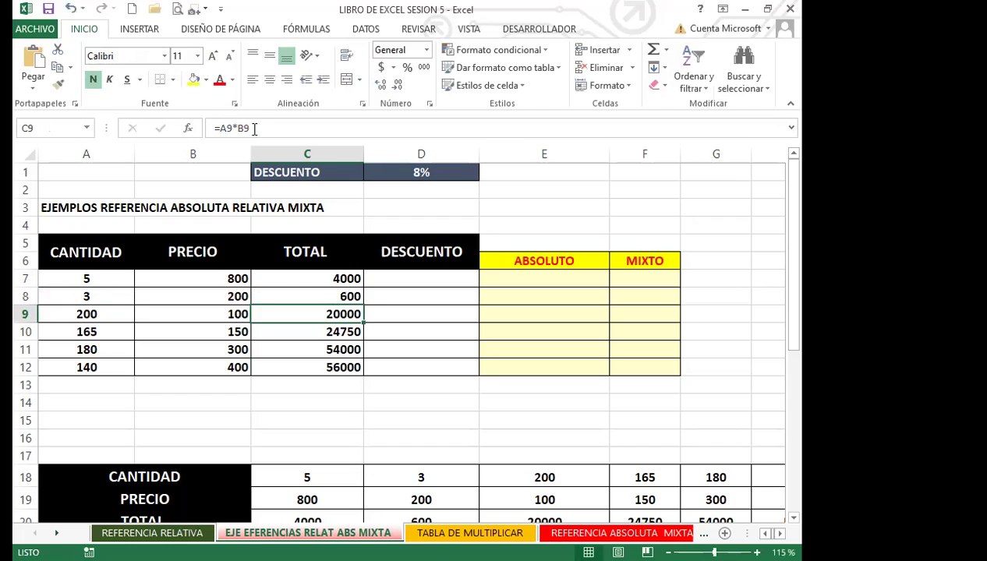
click(311, 277)
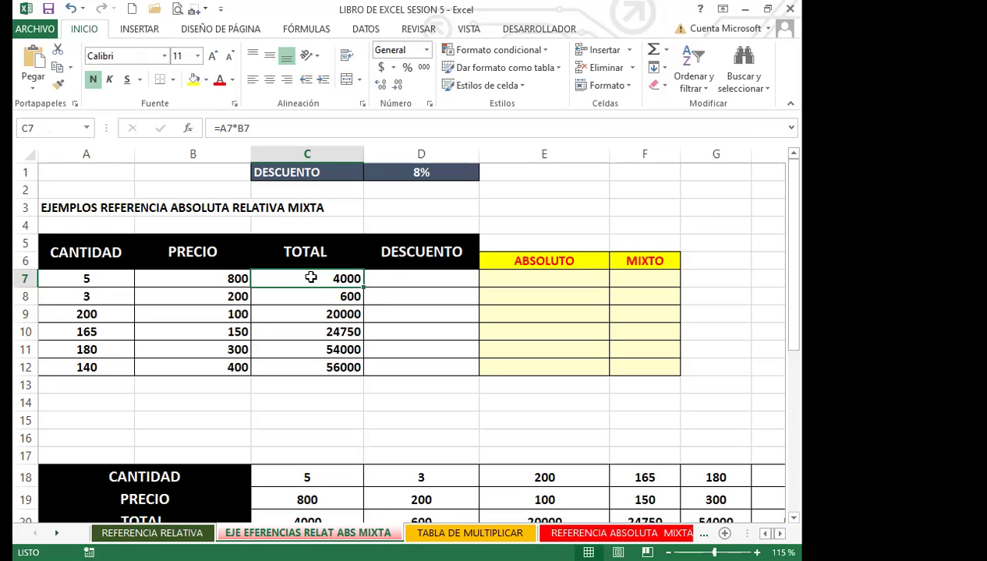
key(Down)
key(Down)
key(Down)
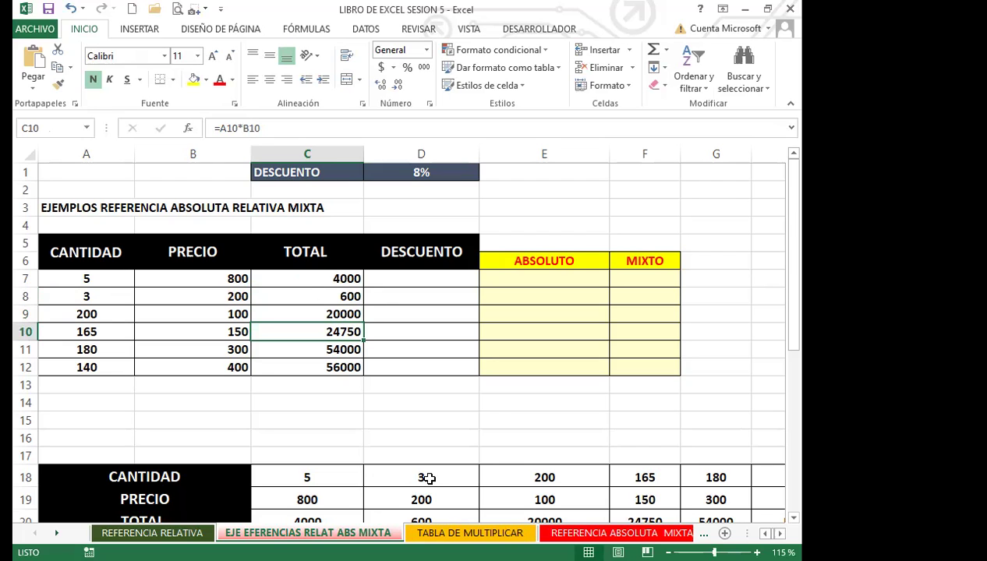
On the REFERENCIA ABSOLUTA MIXTA sheet, enter =30%*C8 in D8 to weight NOTA 1 for WINDOWS7.
key(ctrl+Page_Down)
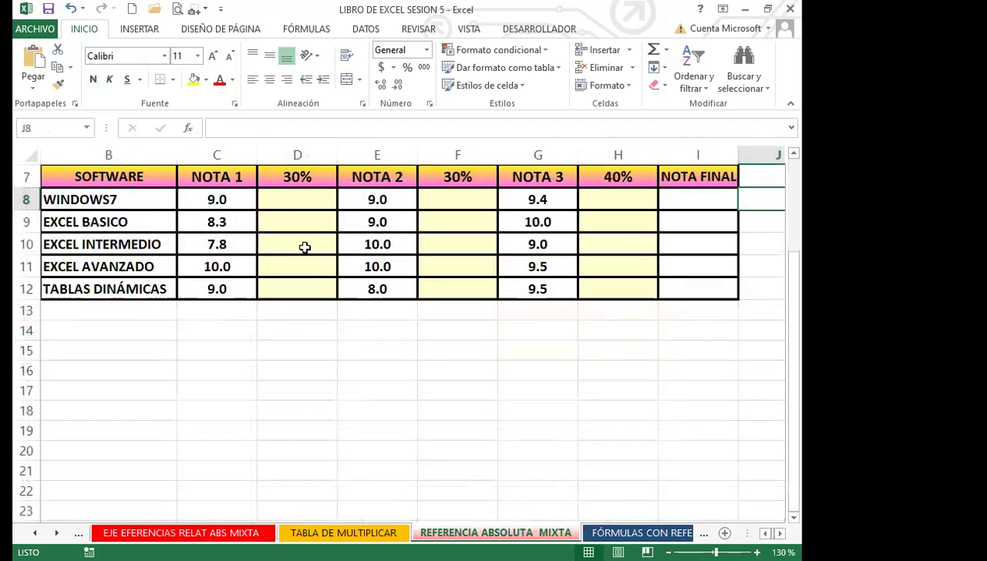
click(279, 202)
scroll(319, 243, up, 1)
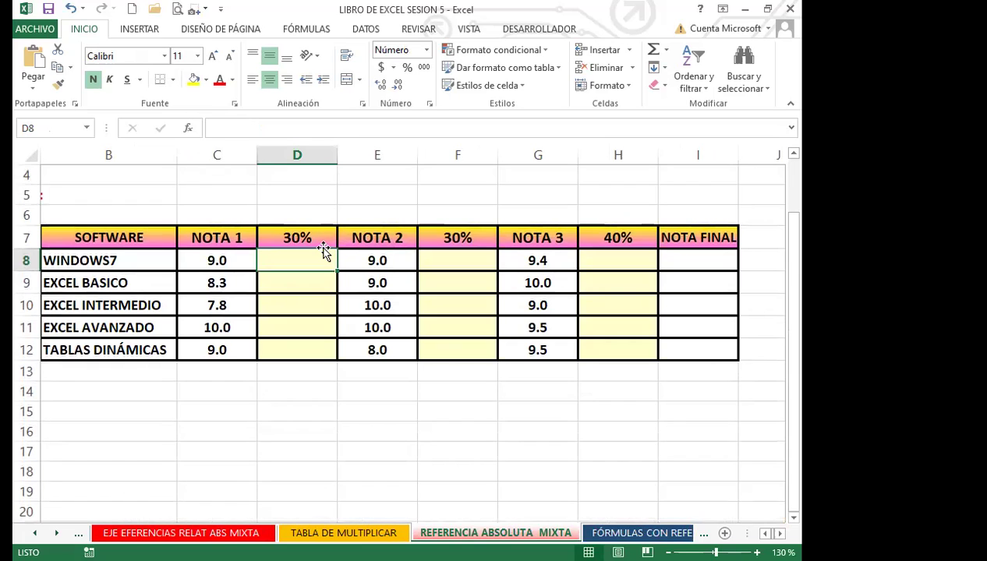
text(=)
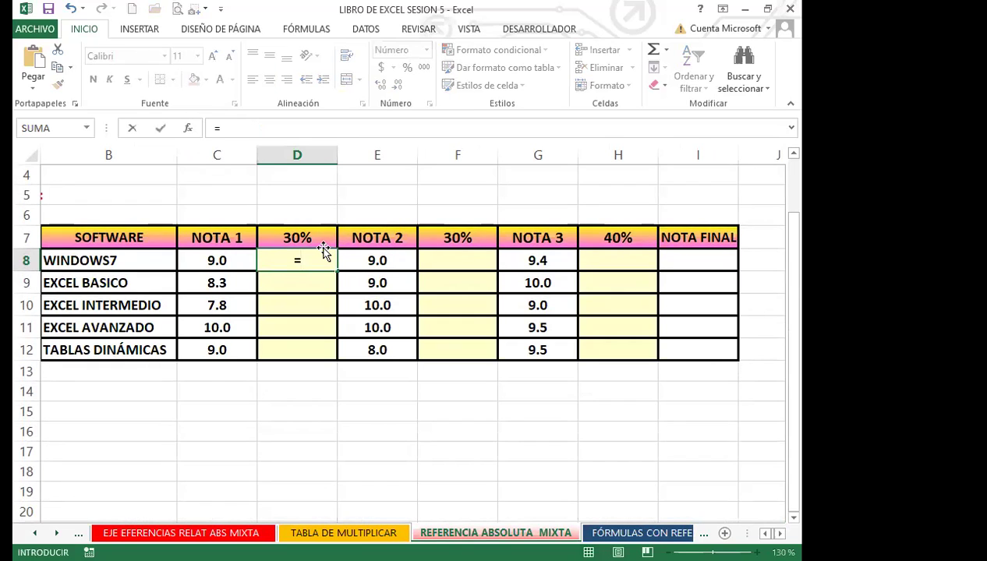
text(30%)
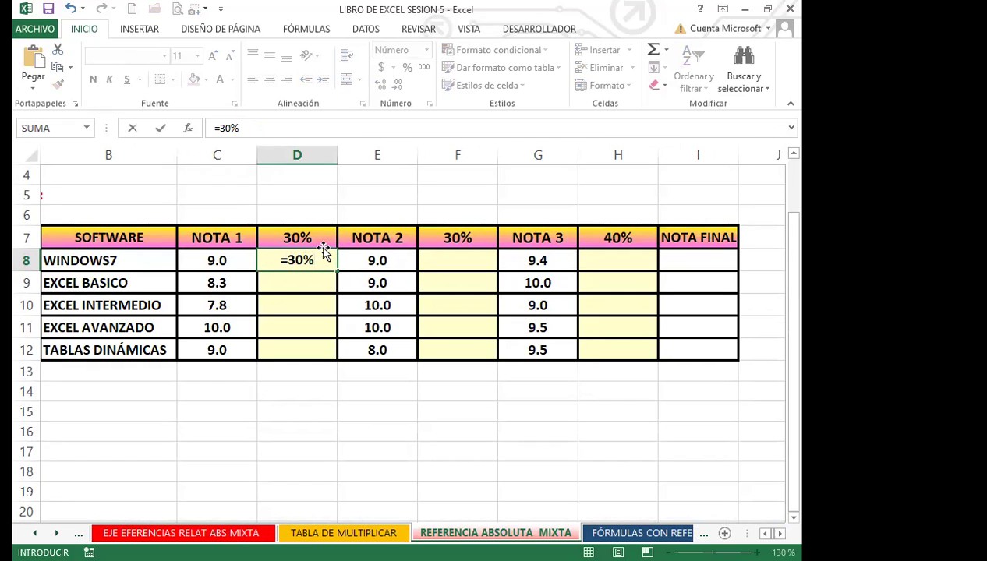
text(*)
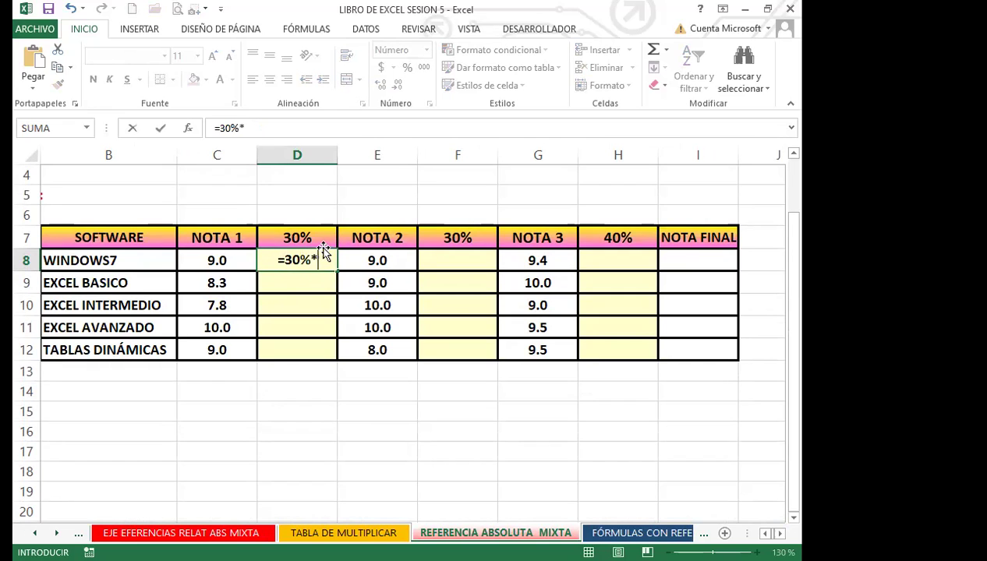
click(209, 260)
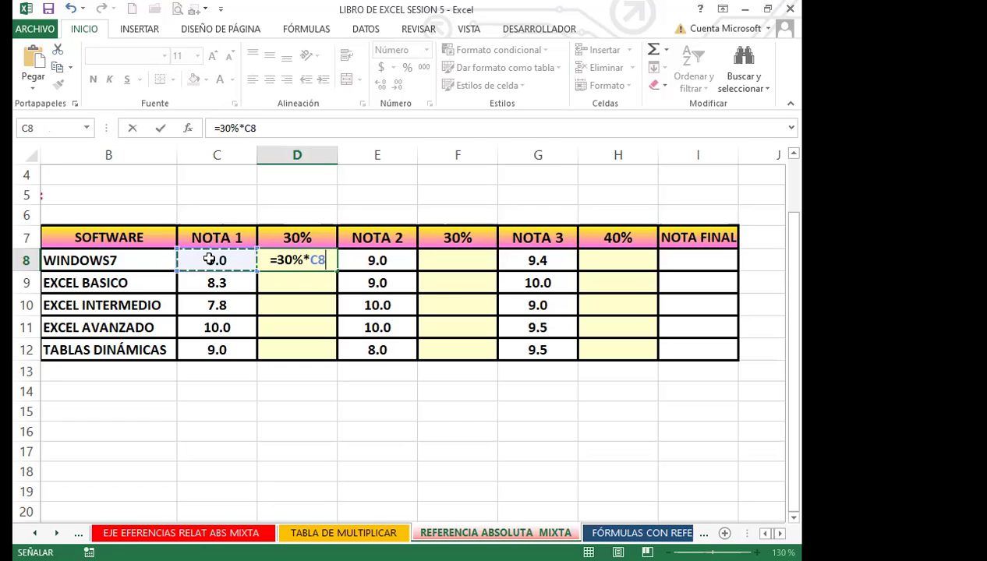
key(Return)
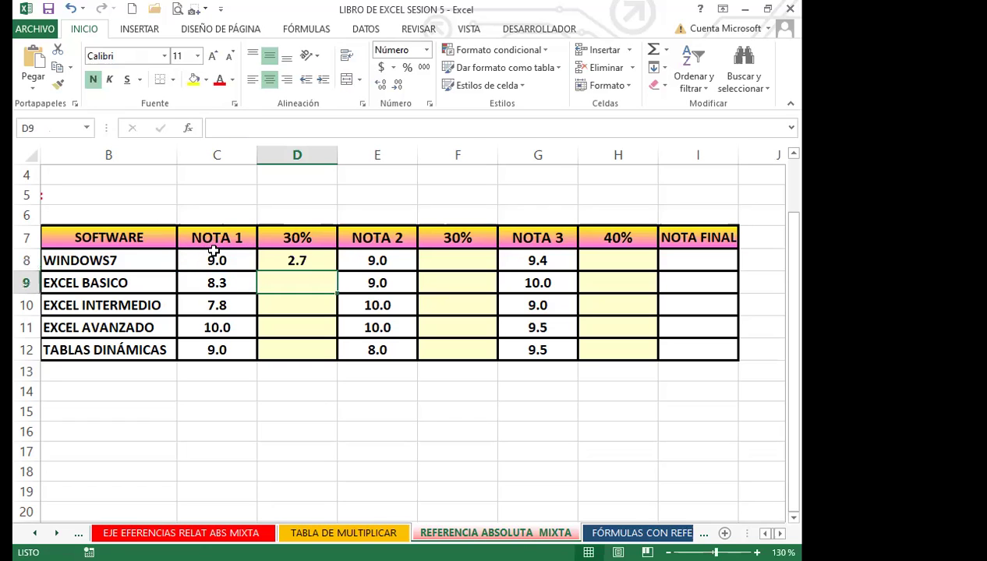
Copy the D8 formula down the first 30% column through D12.
click(285, 259)
drag(336, 270, 335, 356)
click(310, 263)
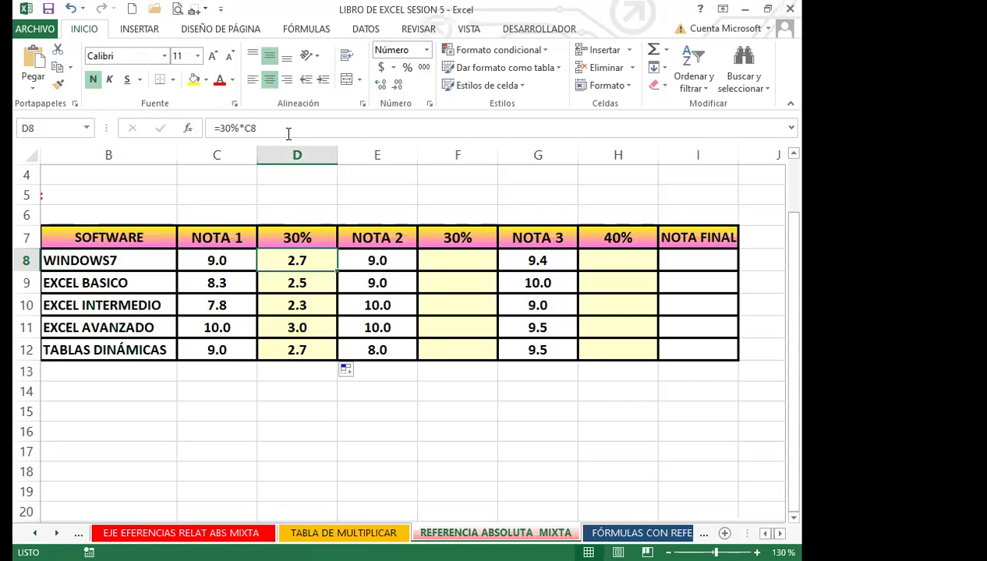
Examine how the C reference changes in the copied formulas of the first 30% column, then return to D8.
key(Down)
key(Down)
key(Down)
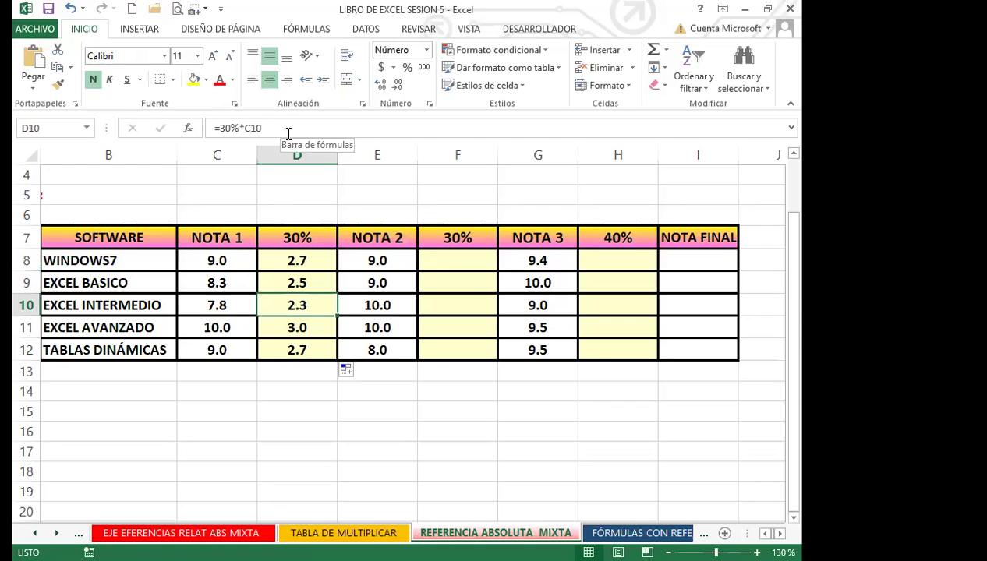
key(Down)
key(Up)
key(Up)
key(Up)
key(Up)
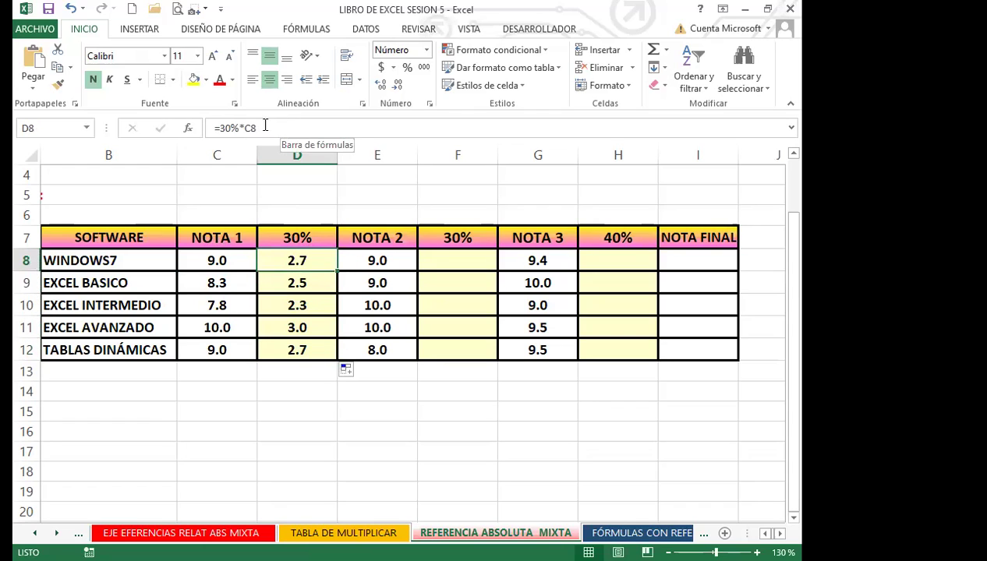
Replace the C8 reference in D8 with the constant 9, making it =30%*9, and copy it down through D12.
click(262, 128)
key(BackSpace)
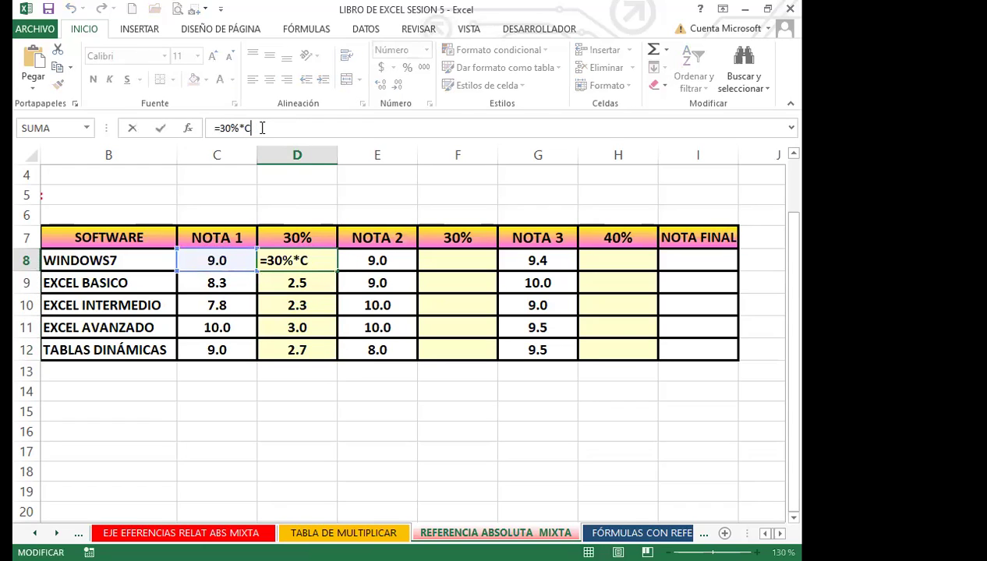
key(BackSpace)
text(9)
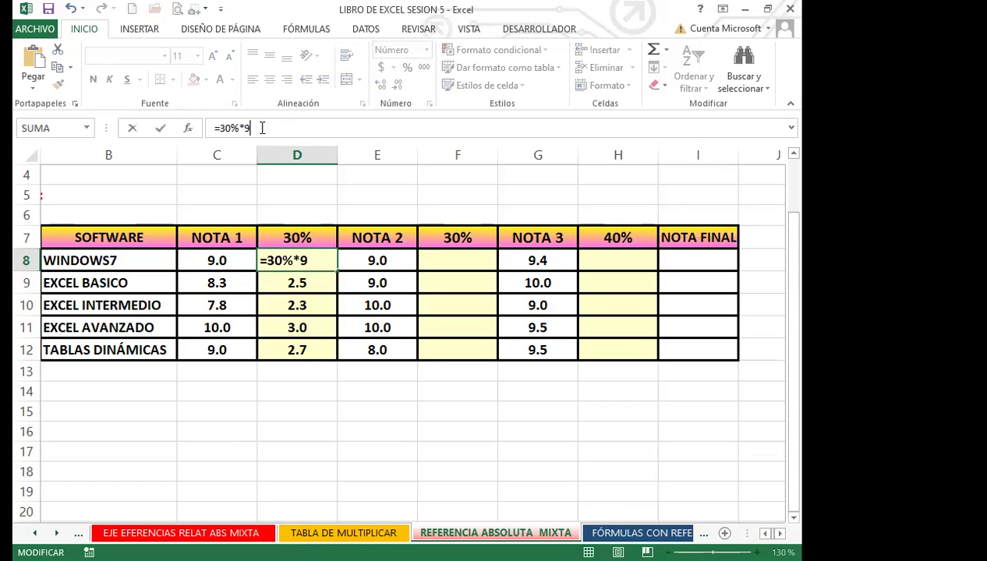
key(Return)
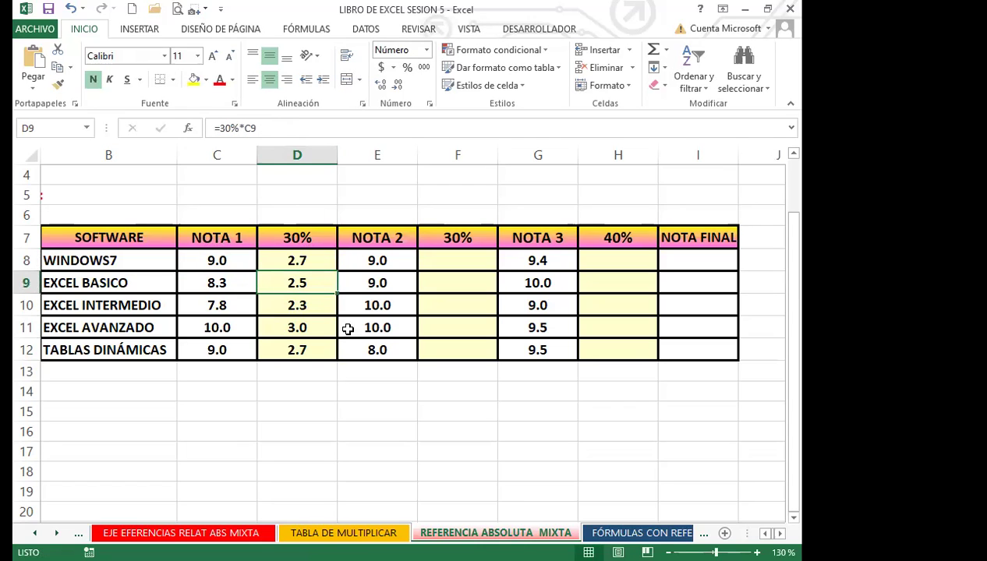
click(315, 261)
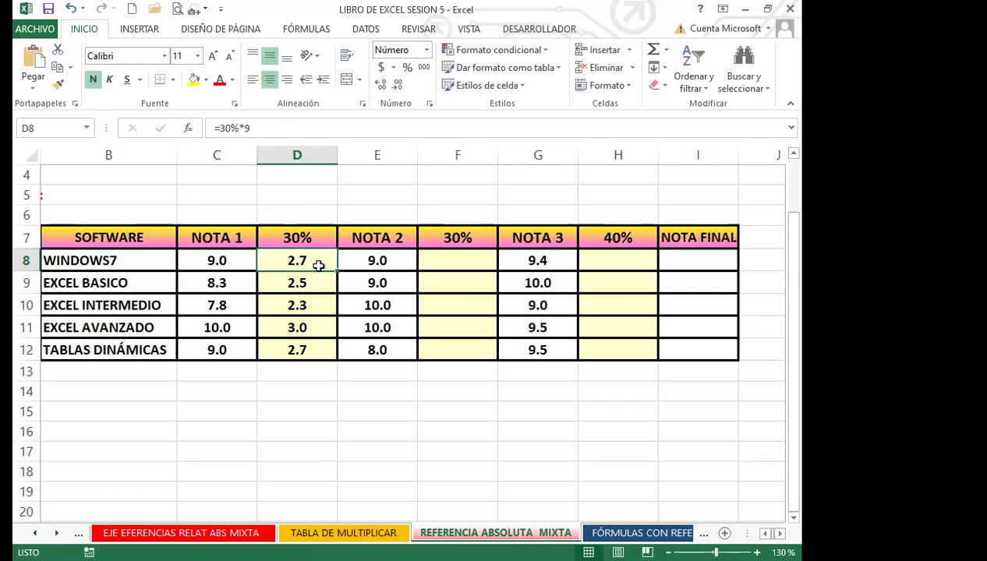
drag(336, 271, 336, 354)
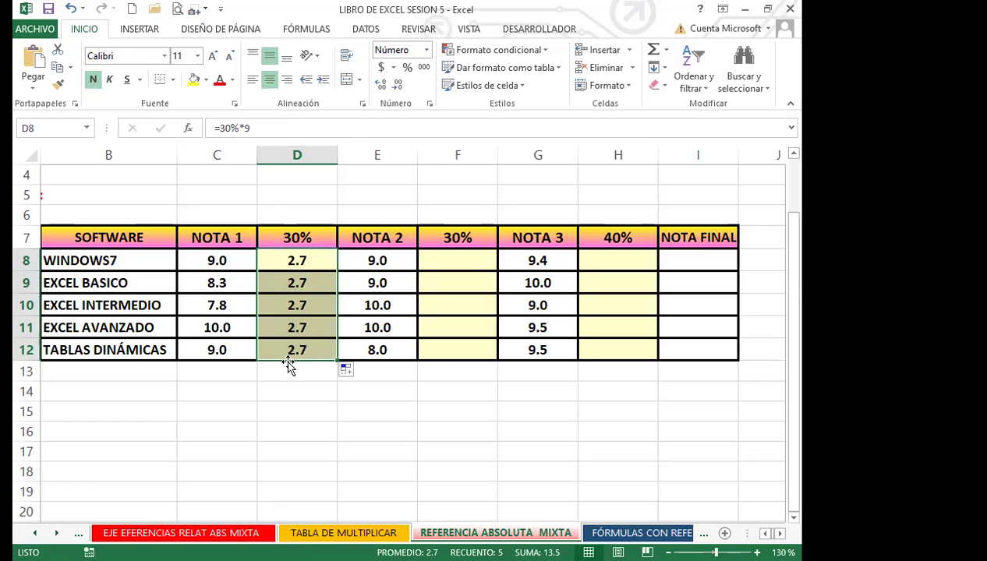
Restore the formula =30%*C8 in D8 and copy it down through D12.
click(258, 129)
key(BackSpace)
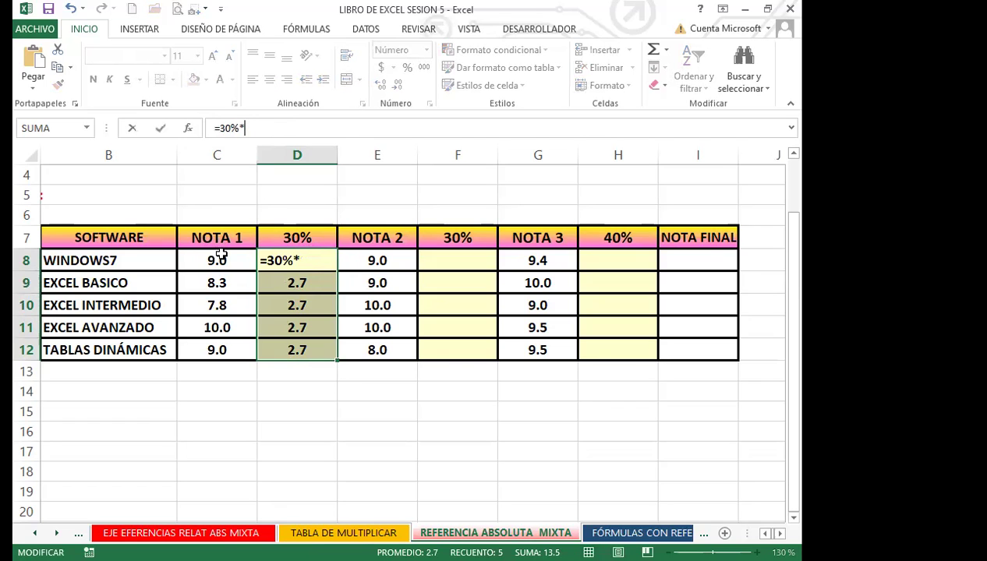
click(221, 259)
key(Return)
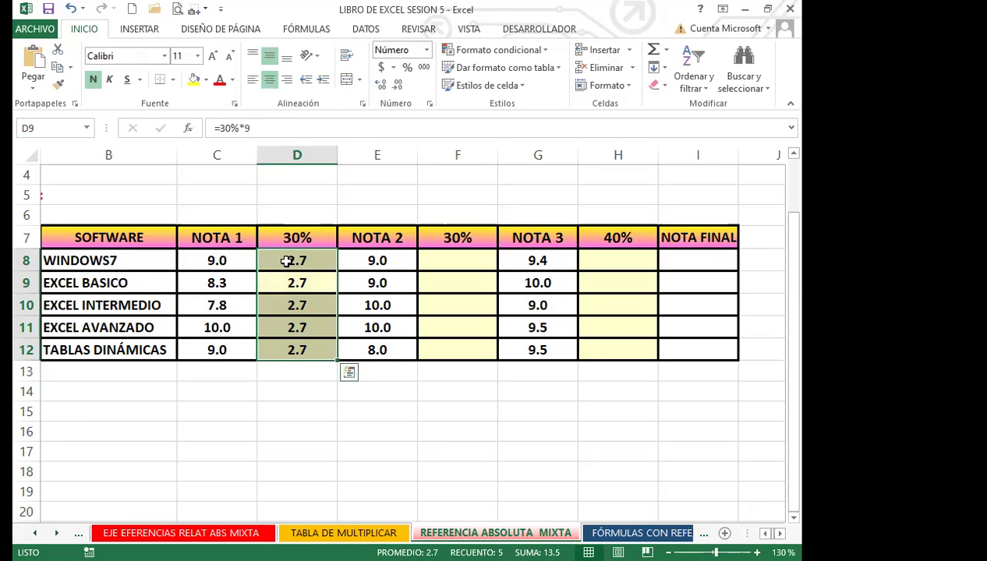
click(287, 262)
drag(337, 271, 315, 356)
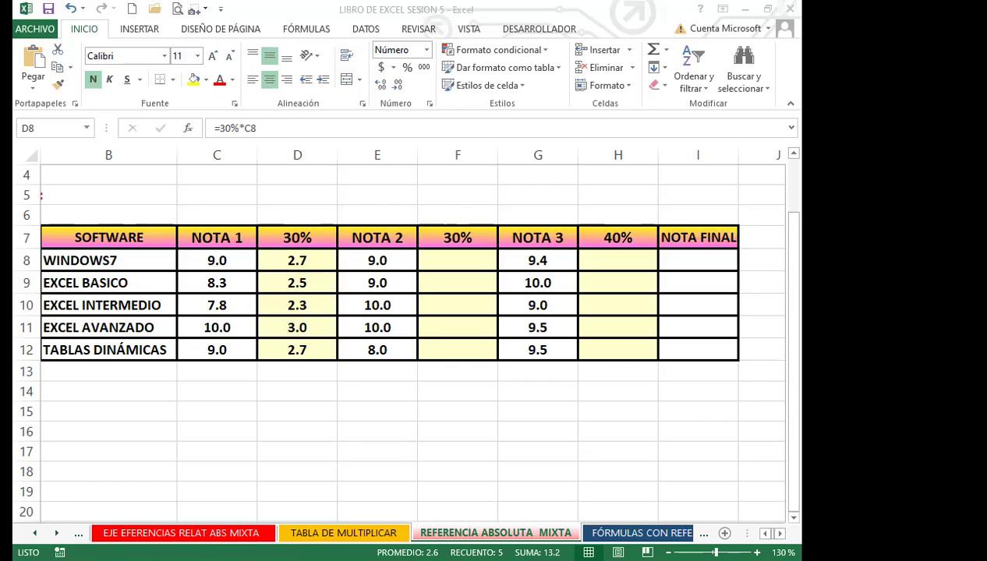
Switch to the PowerPoint presentation to read the slide on absolute references.
key(alt+Tab)
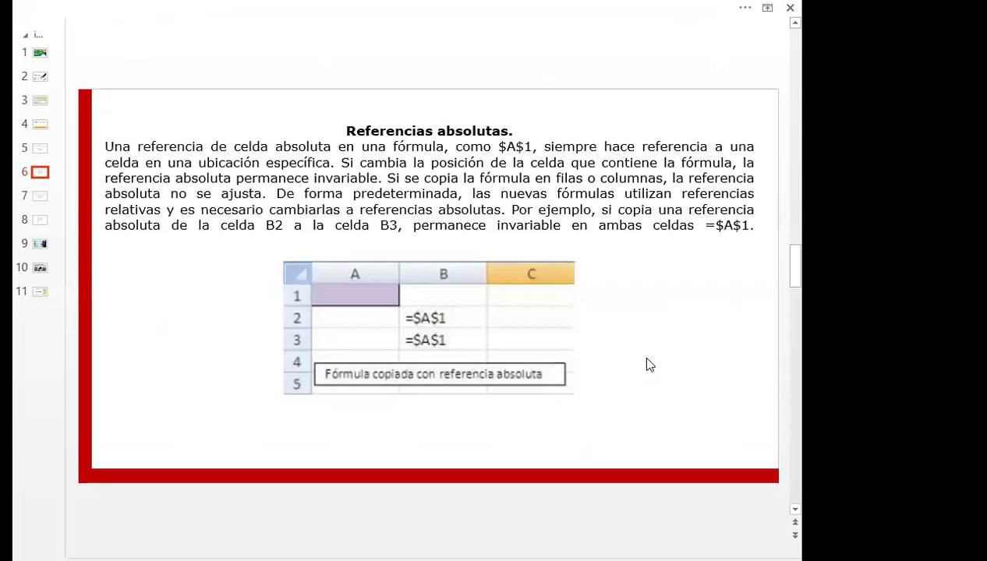
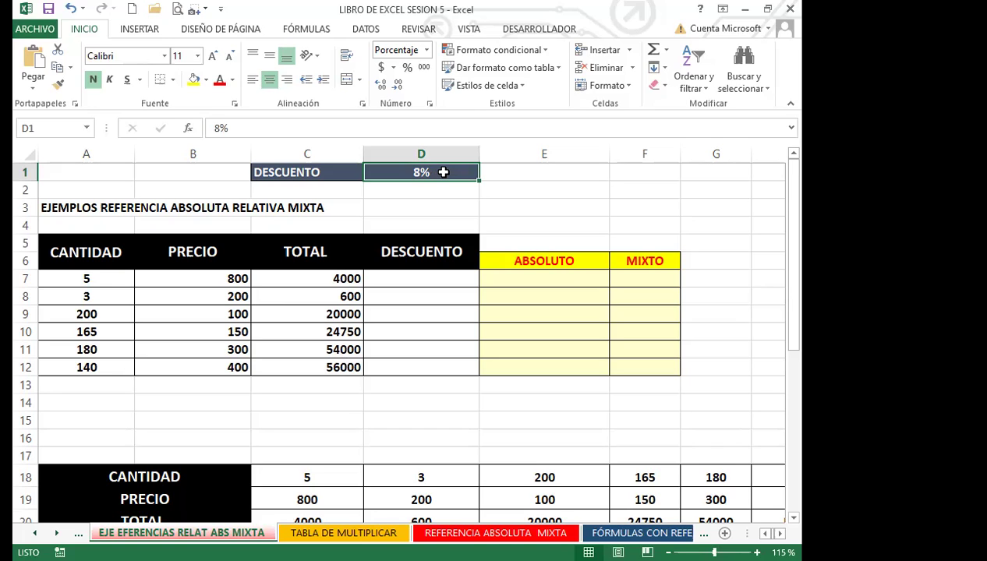
On the EJE EFERENCIAS RELAT ABS MIXTA sheet, enter =C7*D1 in D7 and copy it down the DESCUENTO column through D12.
click(428, 279)
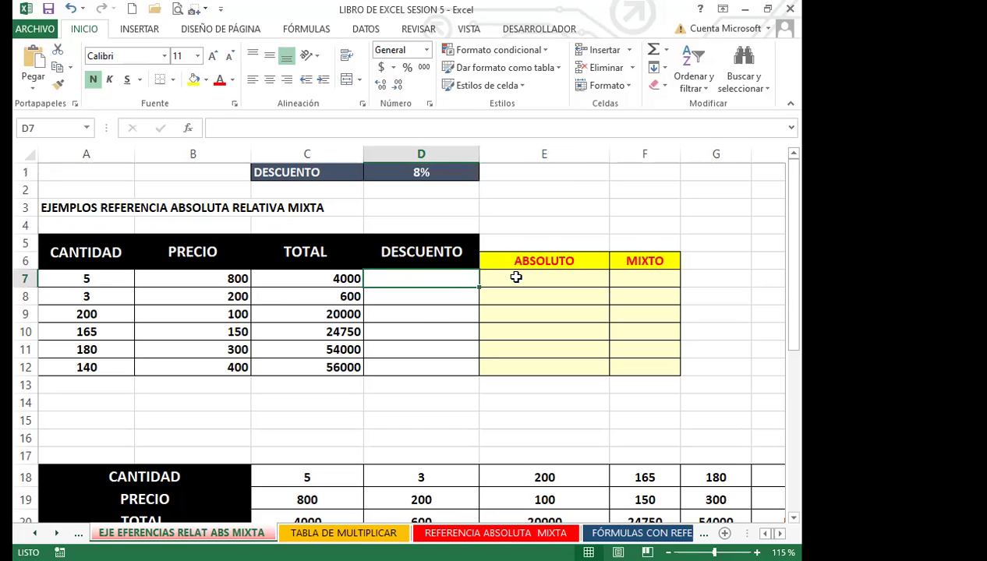
text(=)
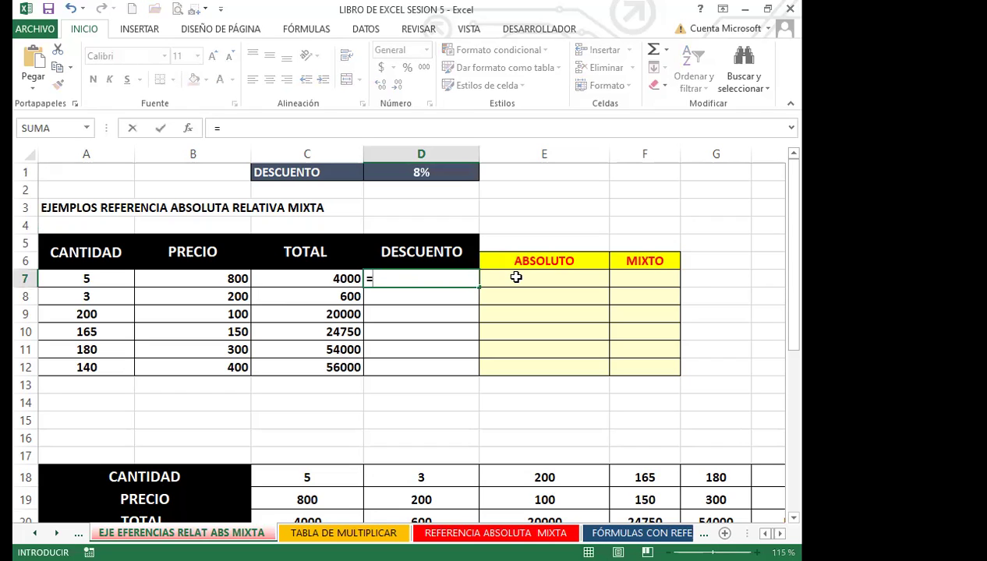
click(319, 282)
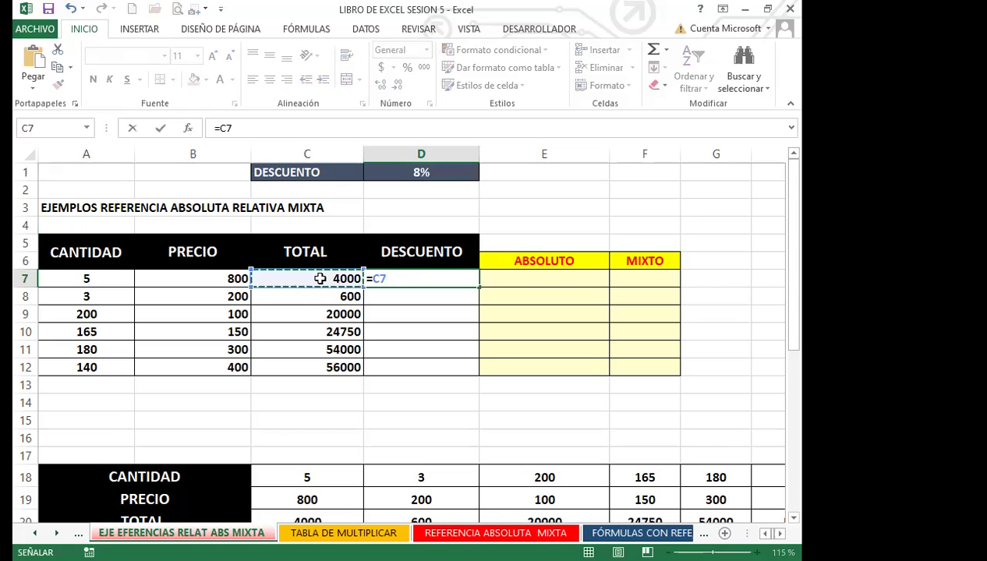
text(*)
click(441, 171)
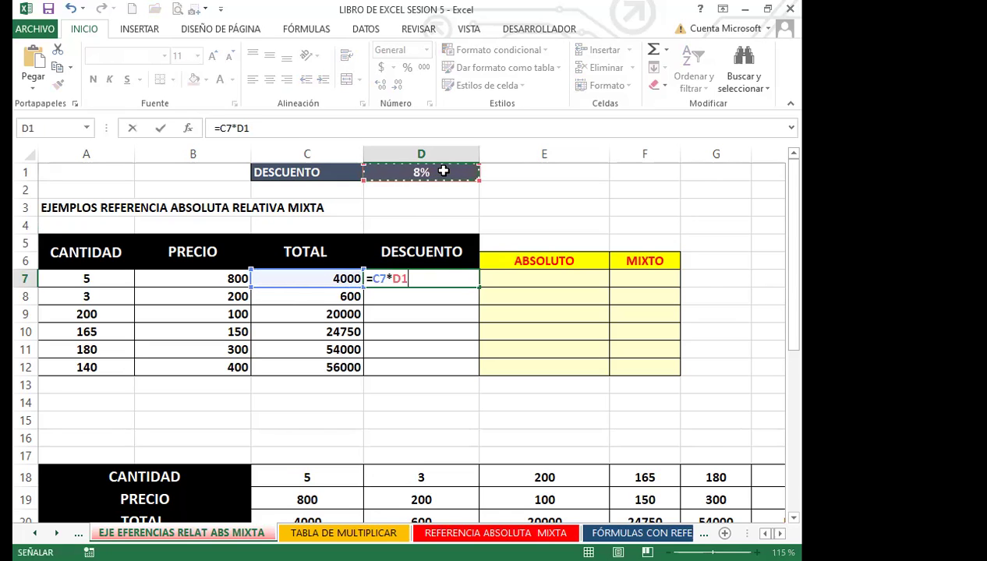
key(Return)
click(430, 281)
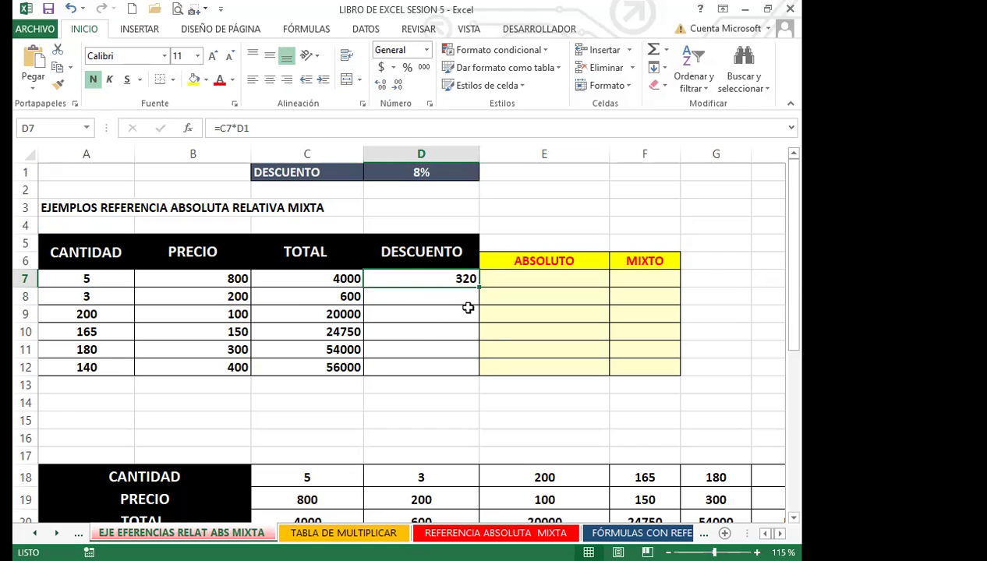
drag(480, 286, 474, 371)
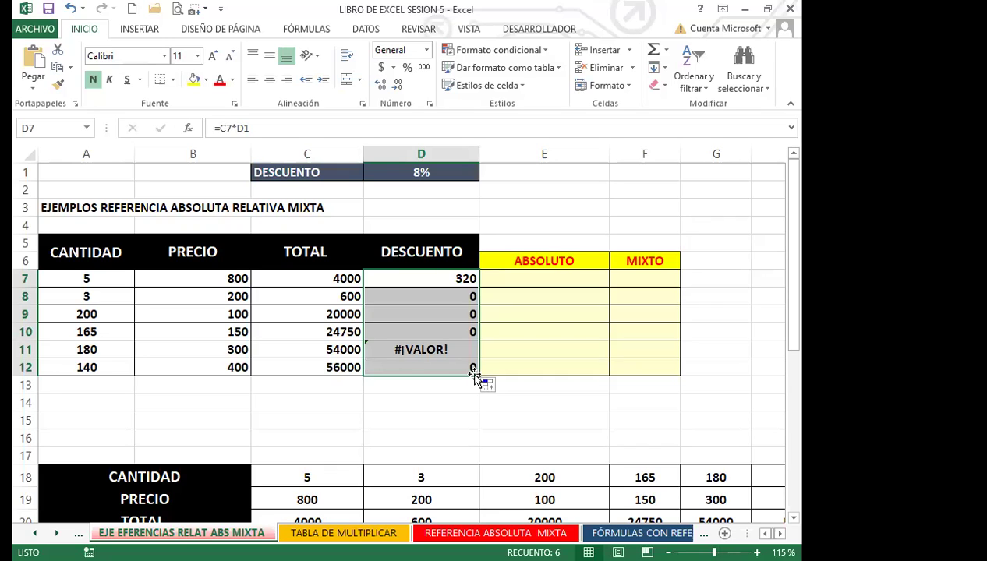
Inspect the copied DESCUENTO formulas from D7 to D11 and the cell D2 that the D8 formula refers to.
click(420, 278)
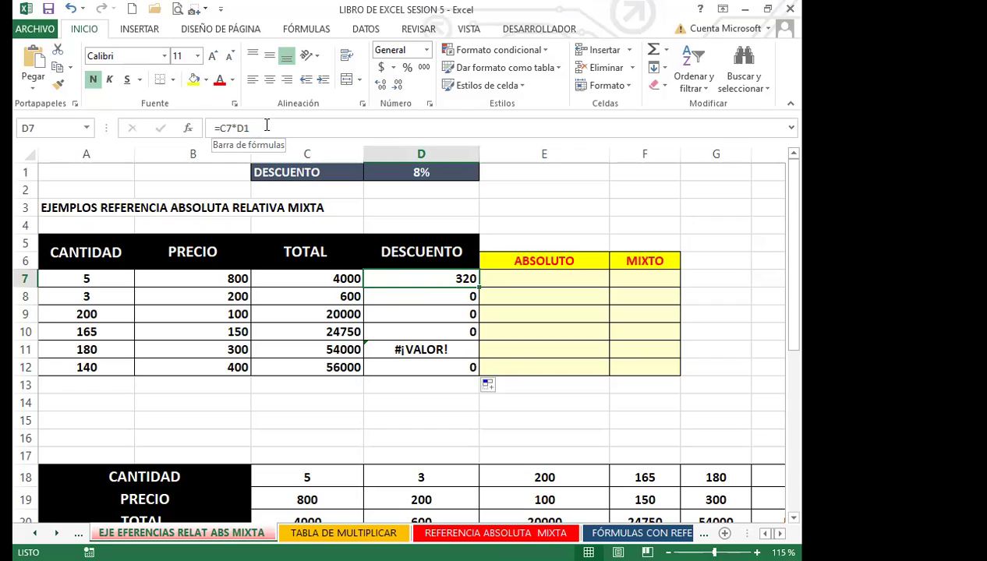
key(Down)
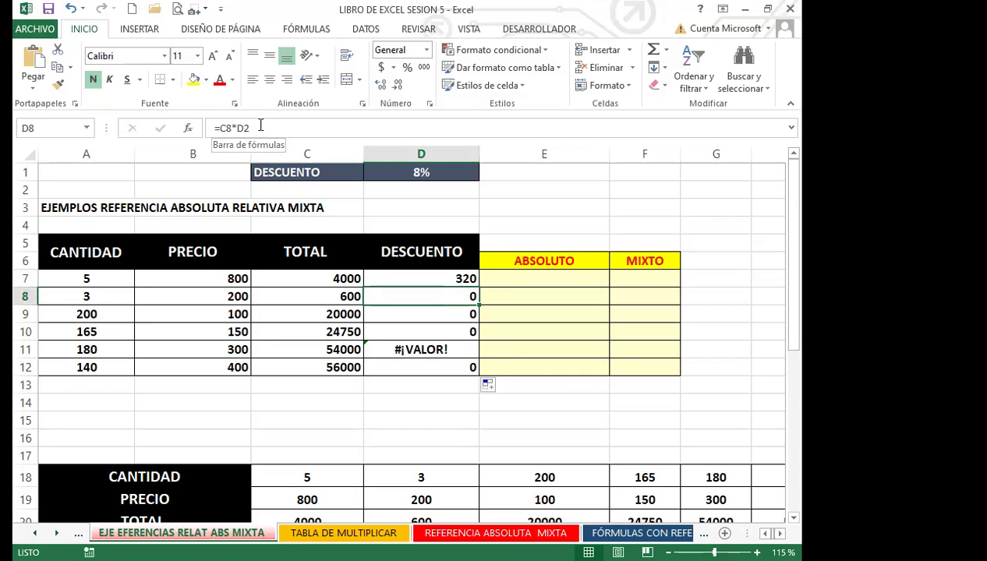
click(398, 185)
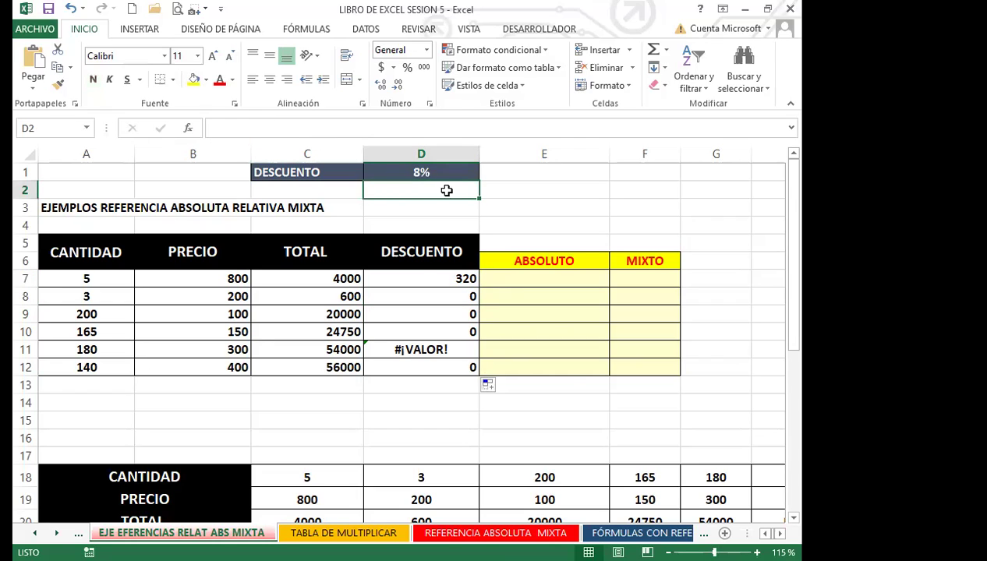
click(407, 298)
key(Down)
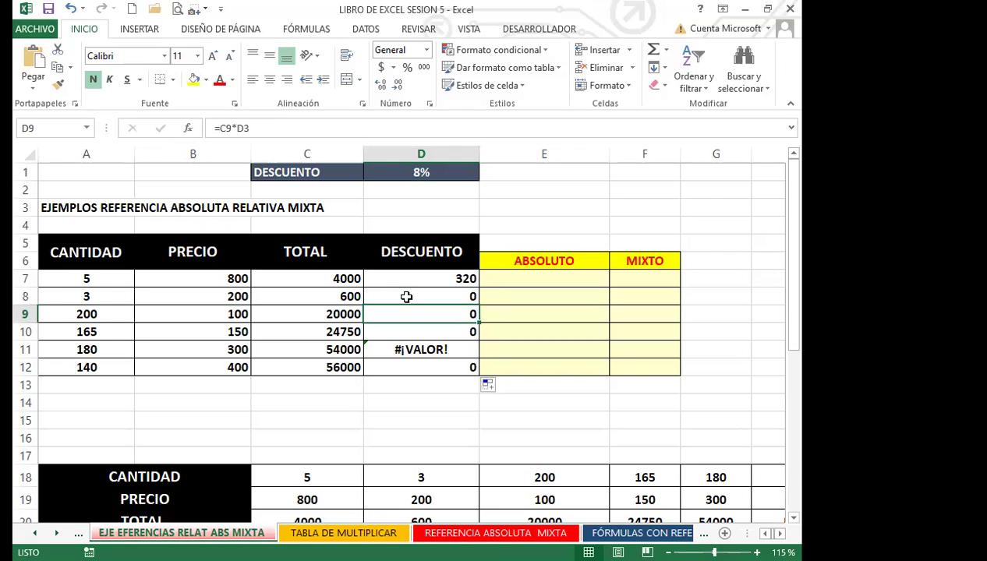
key(Down)
key(Down)
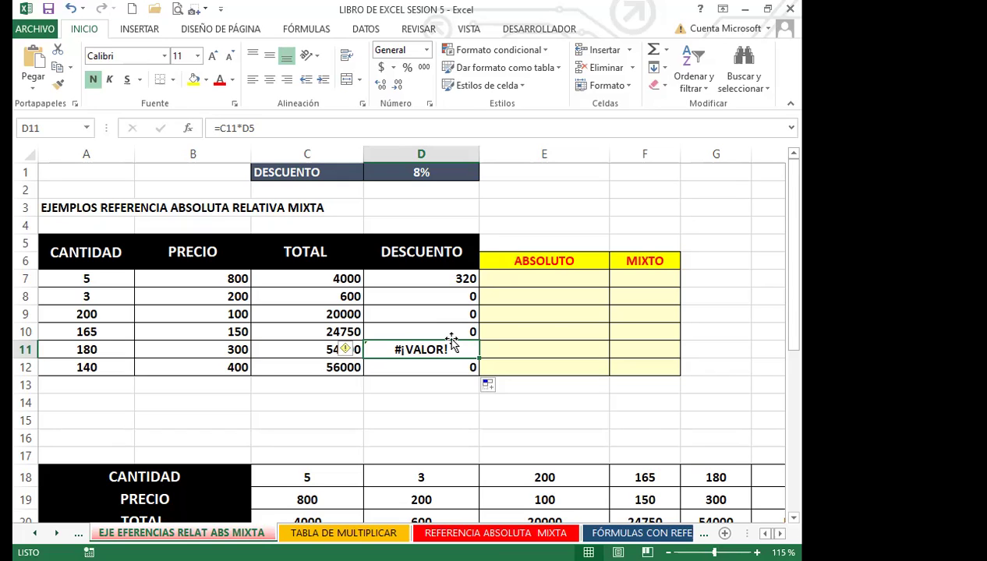
Undo the fill of the DESCUENTO column and the formula entered in D7.
key(ctrl+z)
key(ctrl+z)
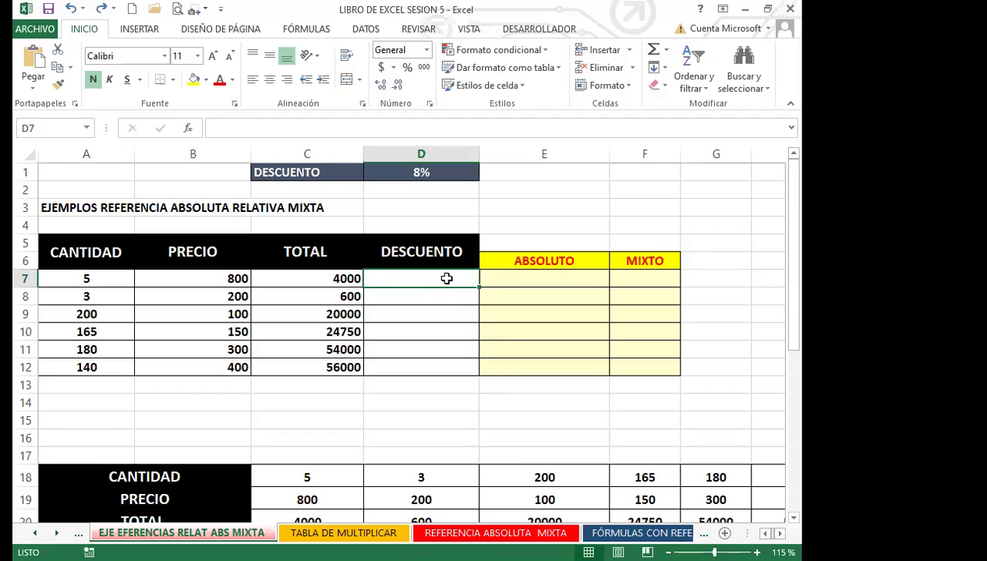
Enter =C7*$D$1 in D7 with an absolute reference to the discount, and copy it down the DESCUENTO column through D12.
text(=)
click(336, 282)
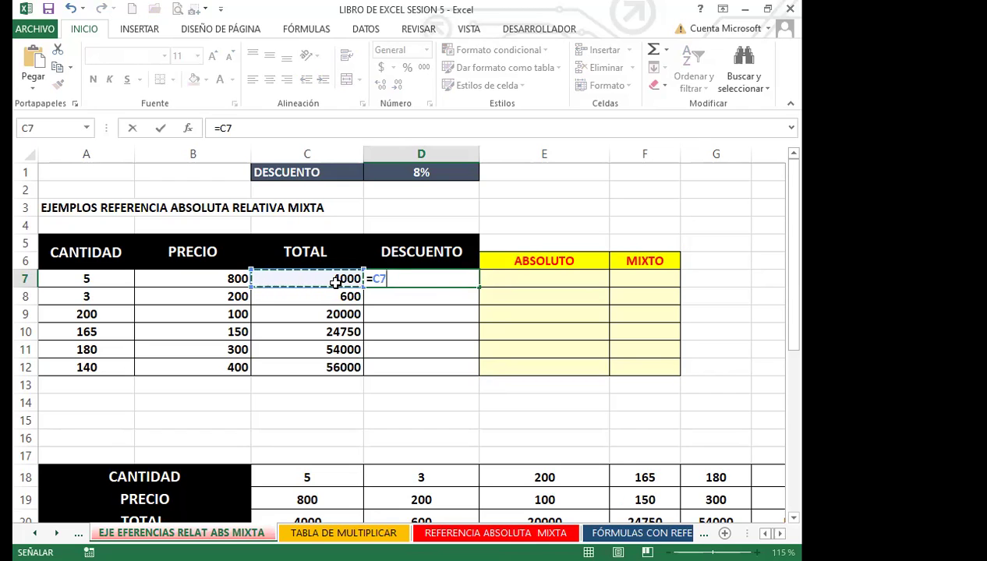
text(*)
click(442, 174)
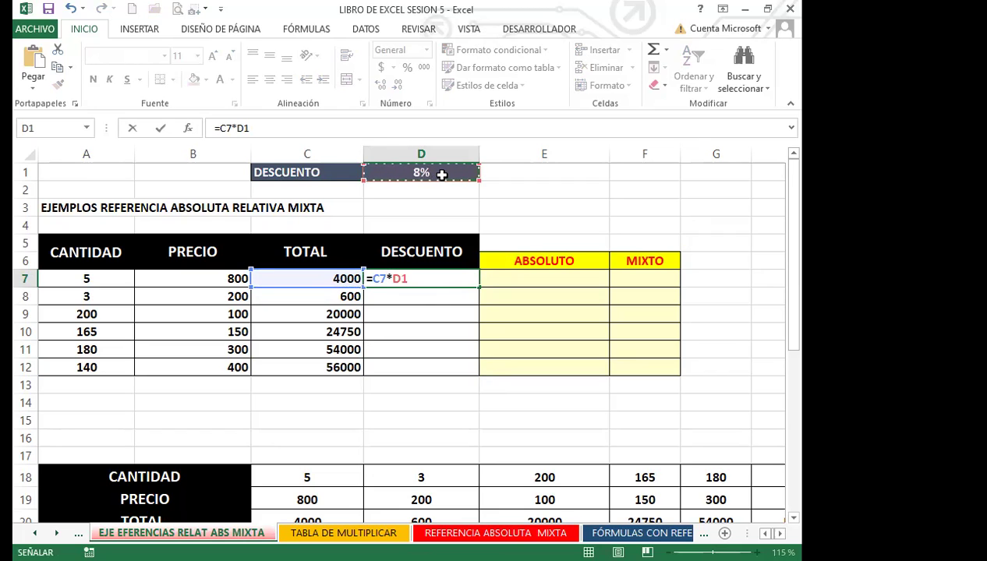
key(F4)
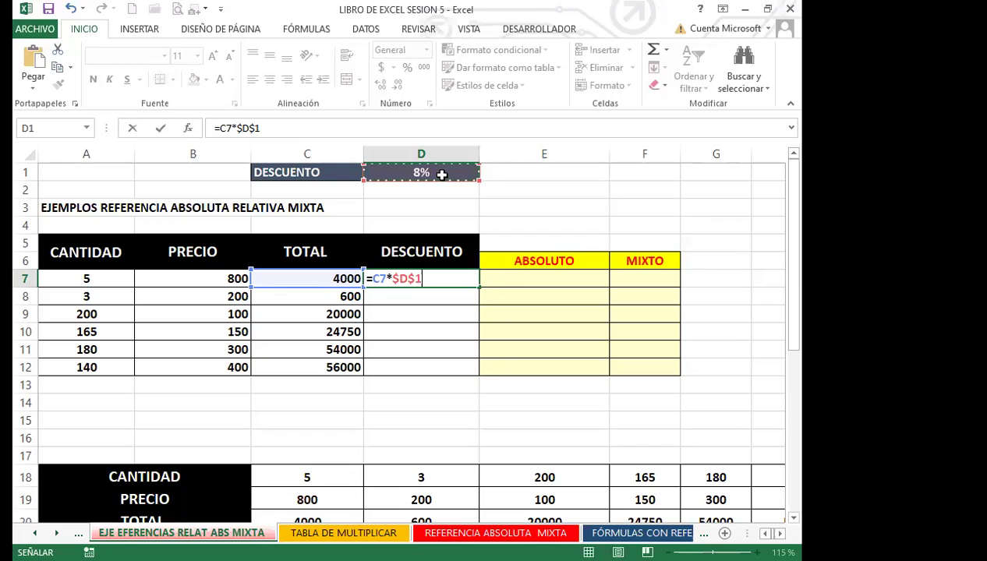
key(F4)
key(F4)
key(F4)
key(F4)
key(Return)
click(426, 278)
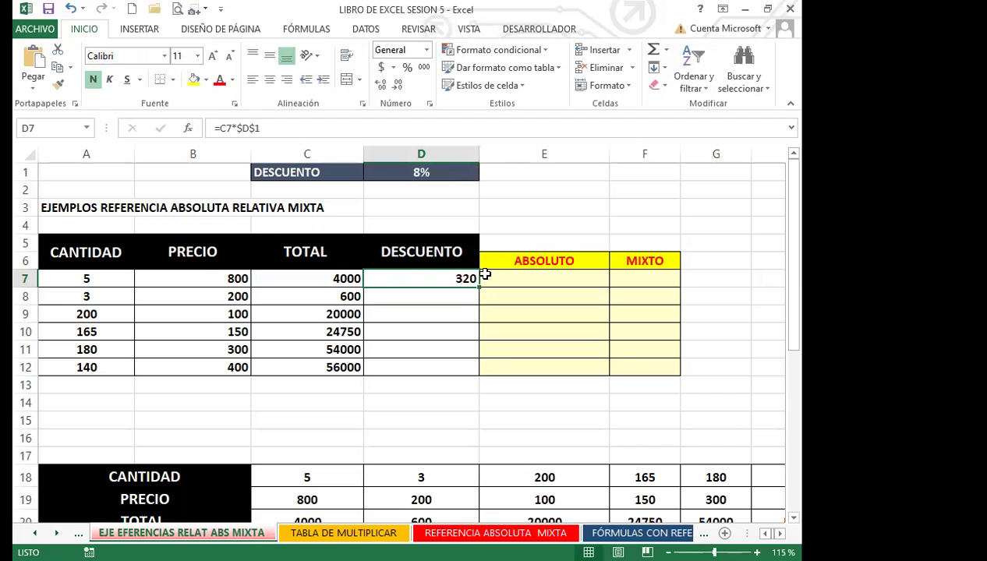
drag(470, 292, 466, 371)
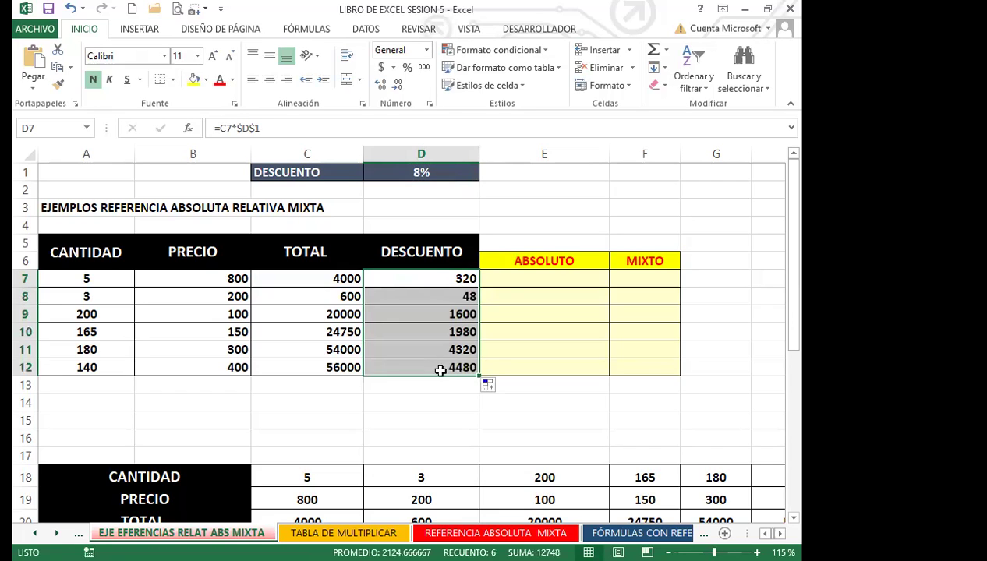
Examine the DESCUENTO formulas in D12 and from D7 down to D10, comparing their relative and absolute references.
click(403, 366)
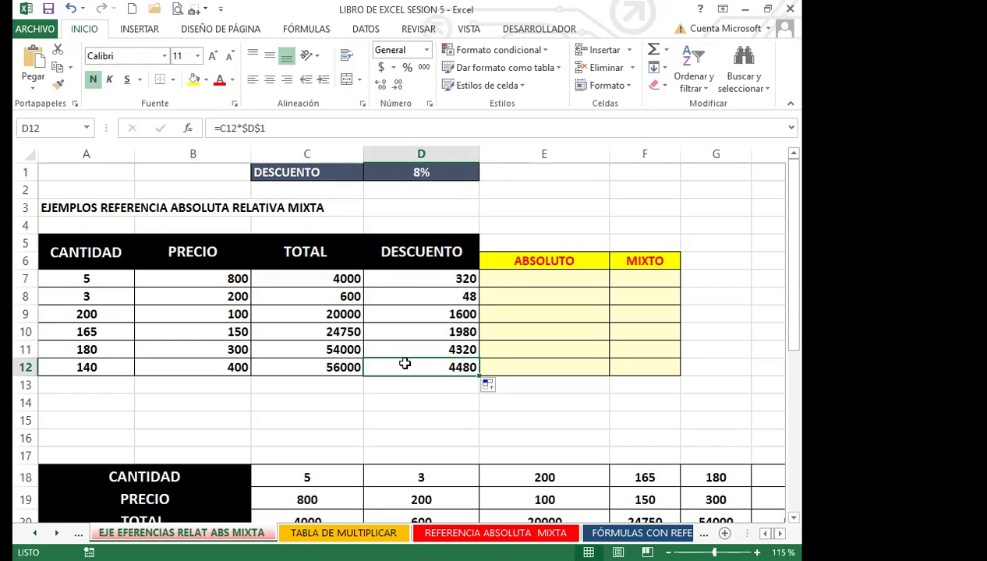
click(400, 278)
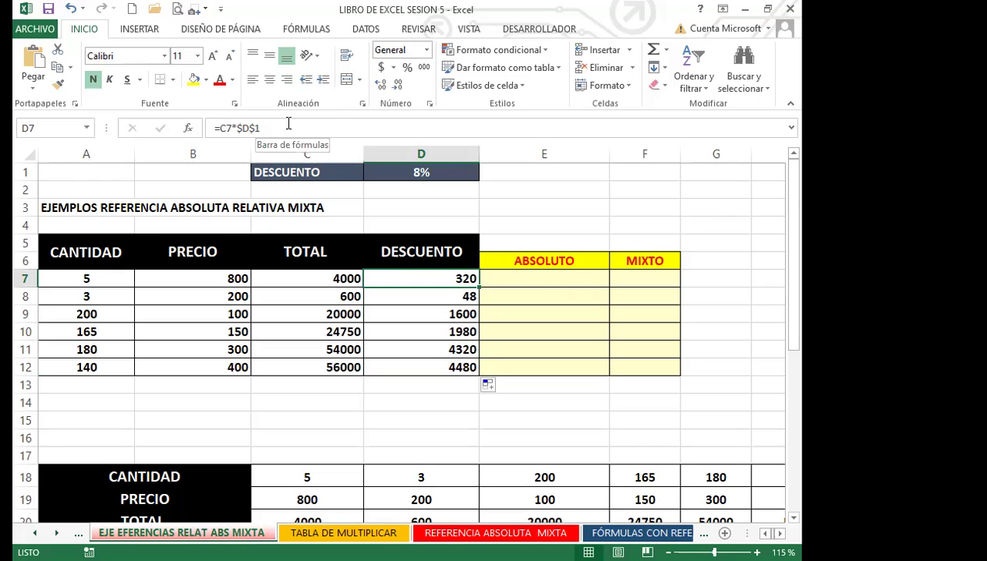
key(Down)
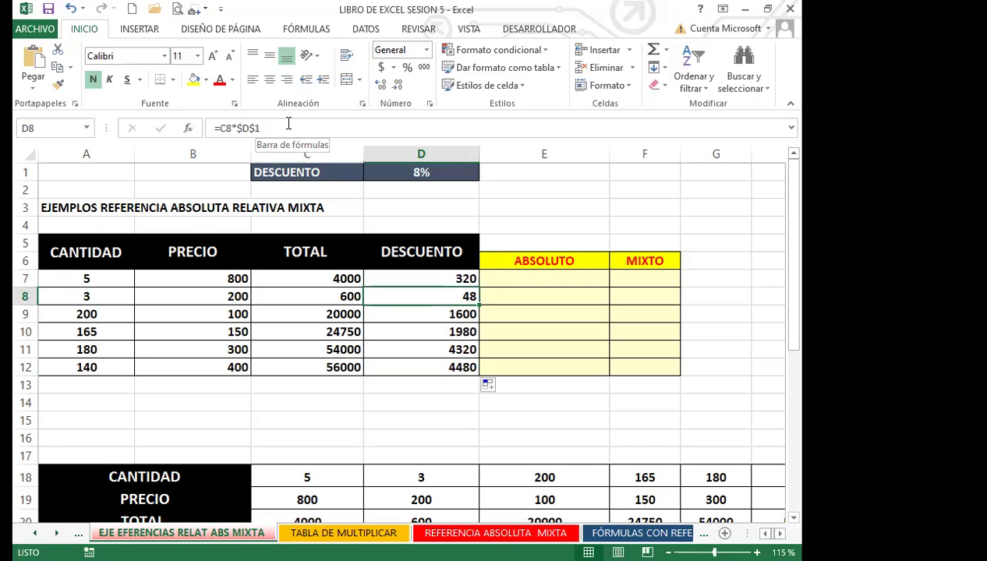
key(Down)
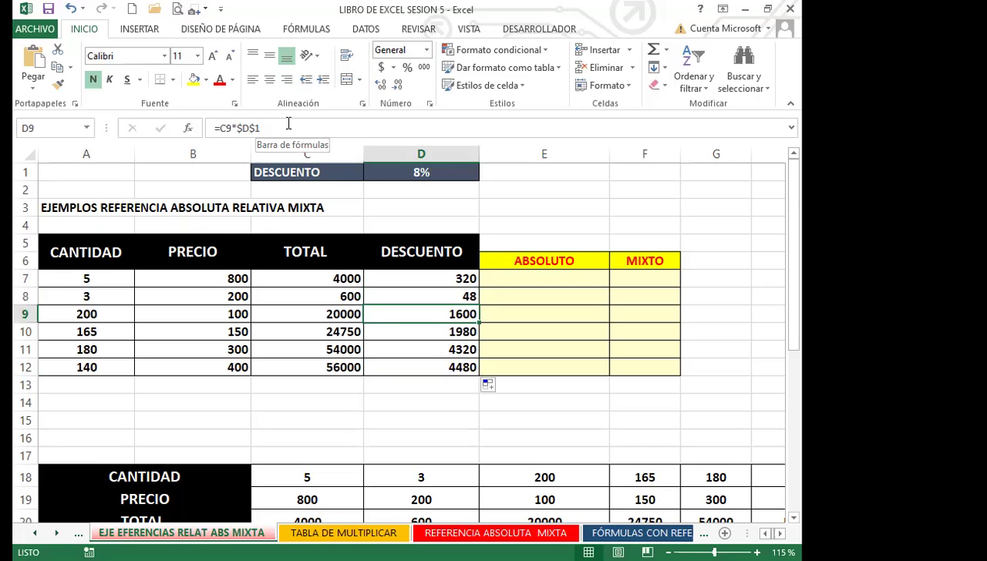
key(Down)
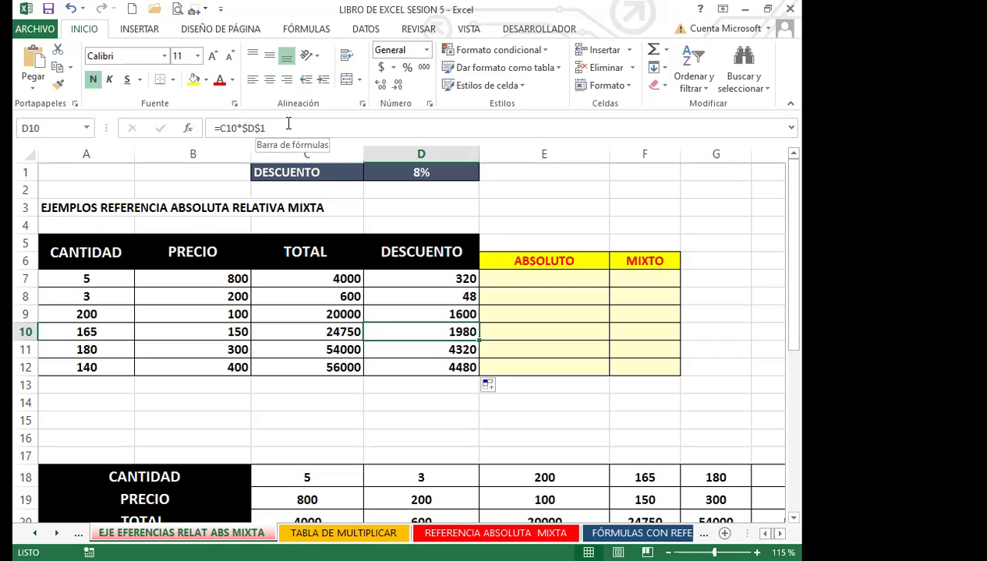
Review the DESCUENTO formulas in D11 and D12, and the D8 formula on the REFERENCIA ABSOLUTA MIXTA sheet.
key(Down)
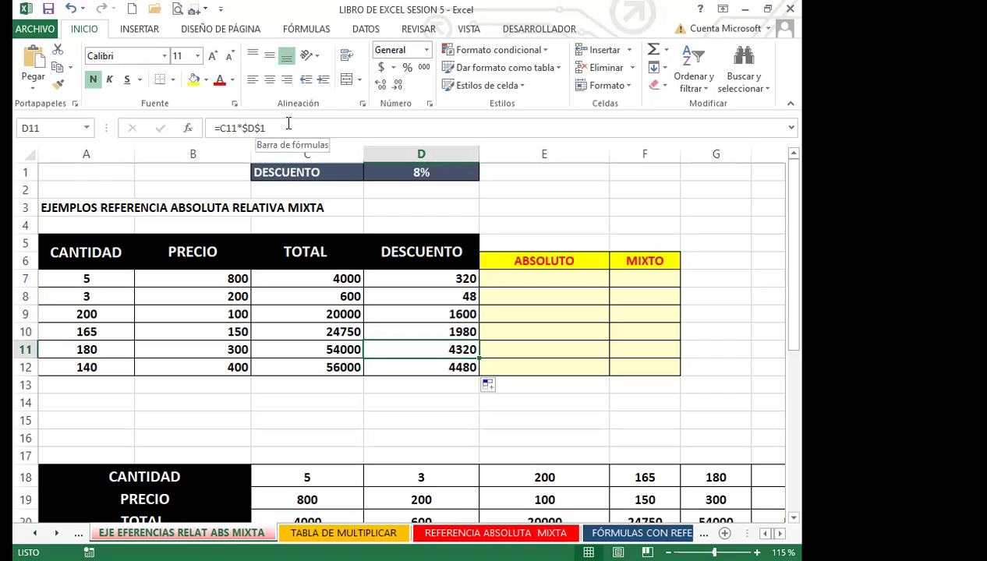
key(Down)
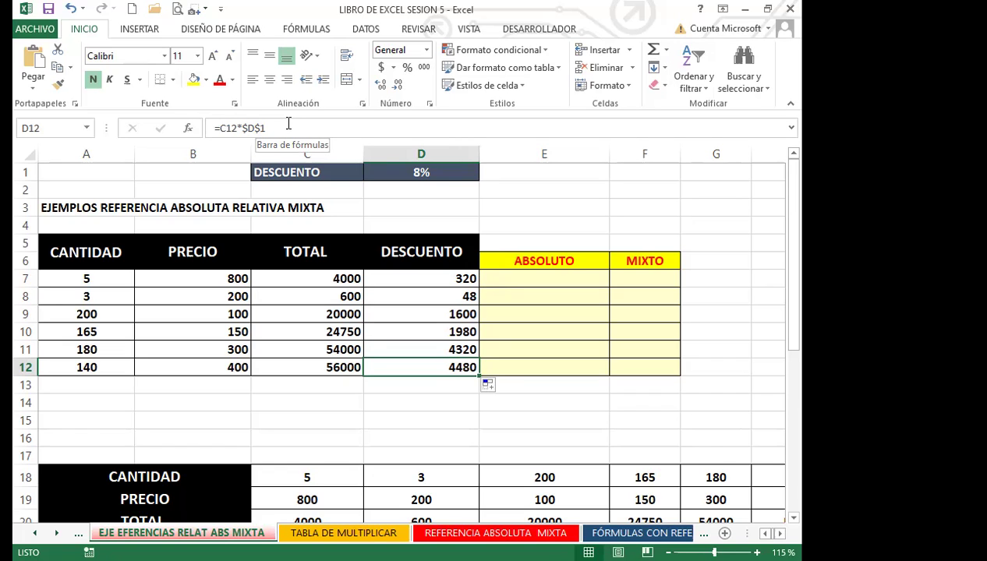
key(ctrl+Page_Down)
key(ctrl+Page_Down)
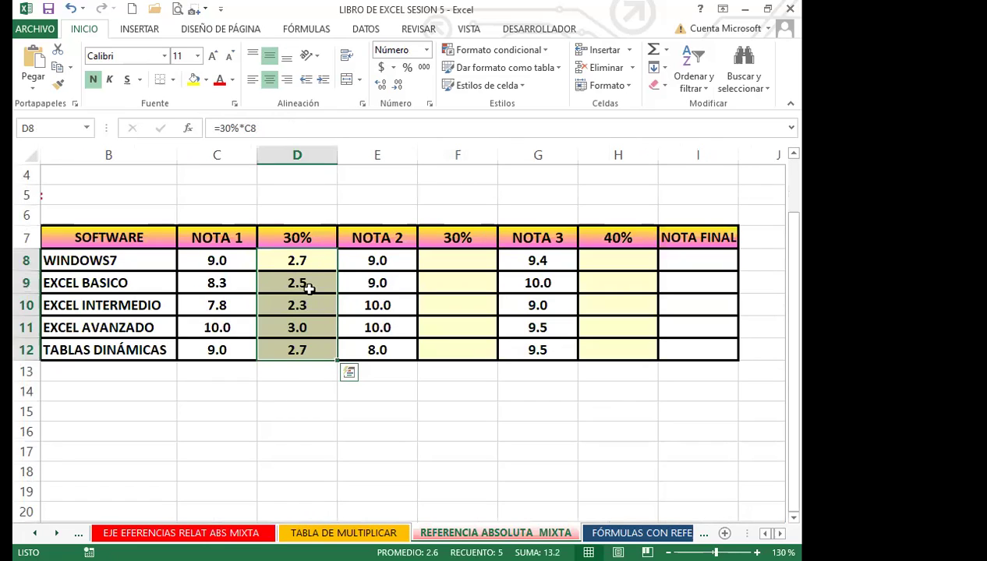
click(312, 265)
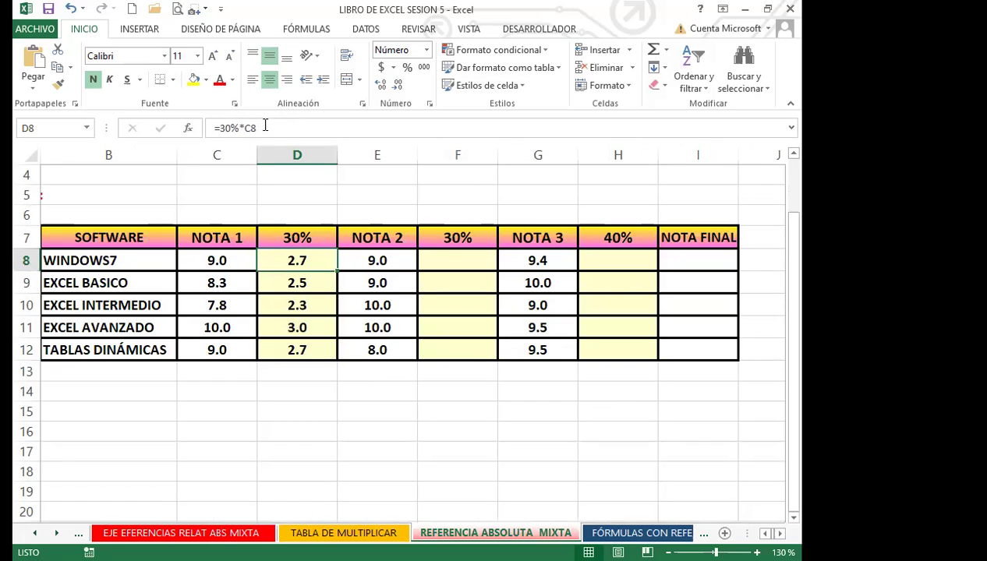
Enter =$F$7*E8 in F8 with an absolute reference to the percentage, and copy it down the NOTA 2 weighting column through F12.
click(461, 261)
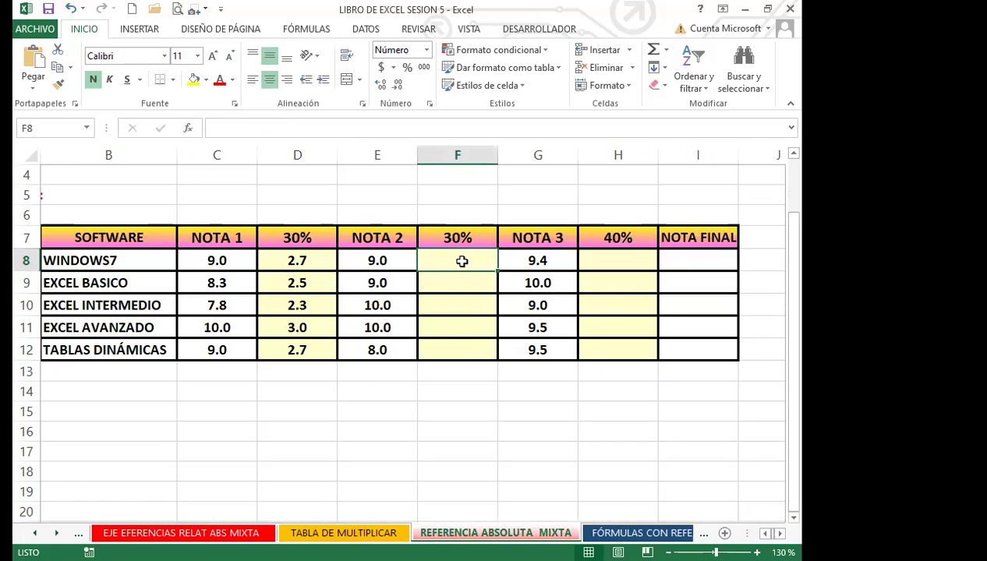
text(=)
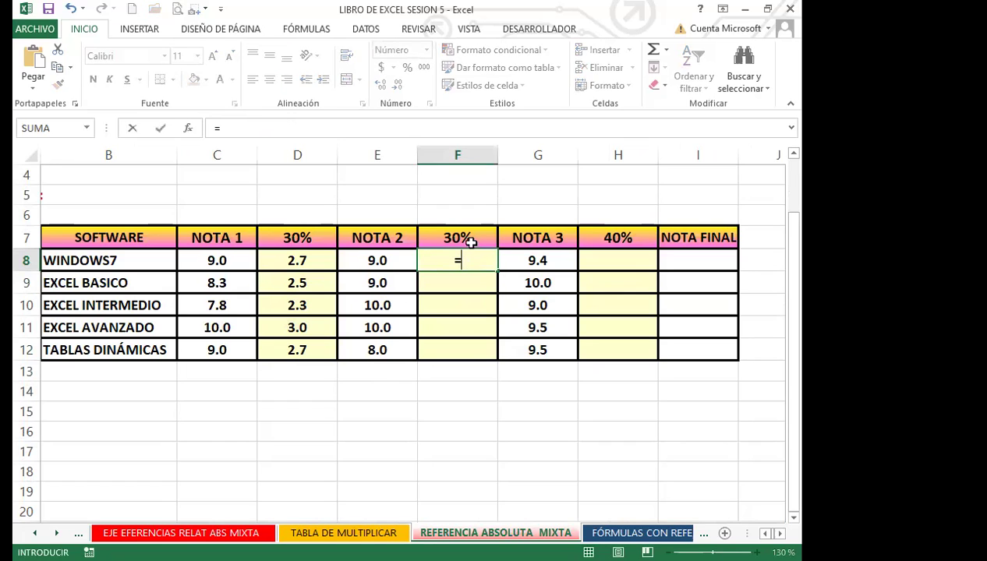
click(471, 238)
key(F4)
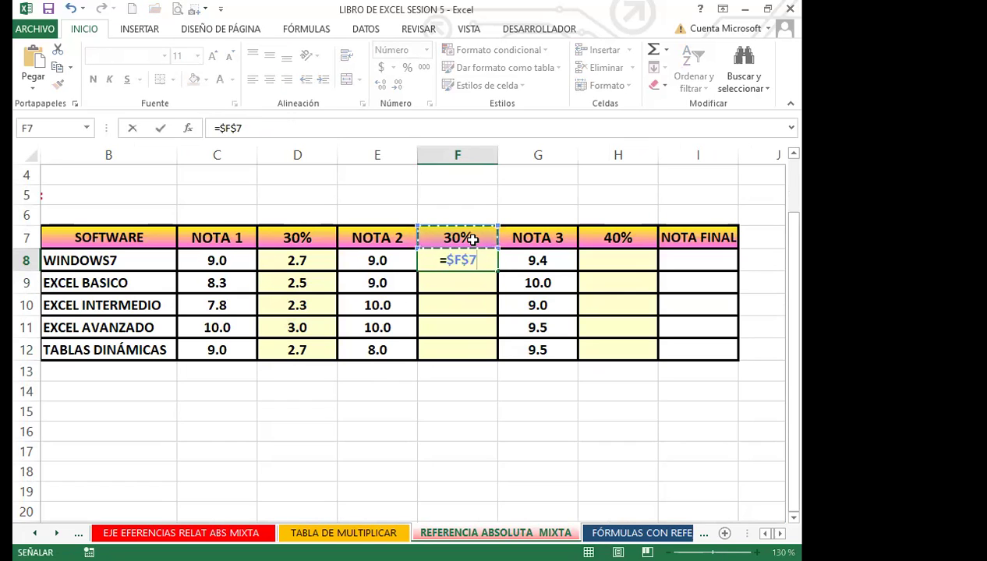
text(*)
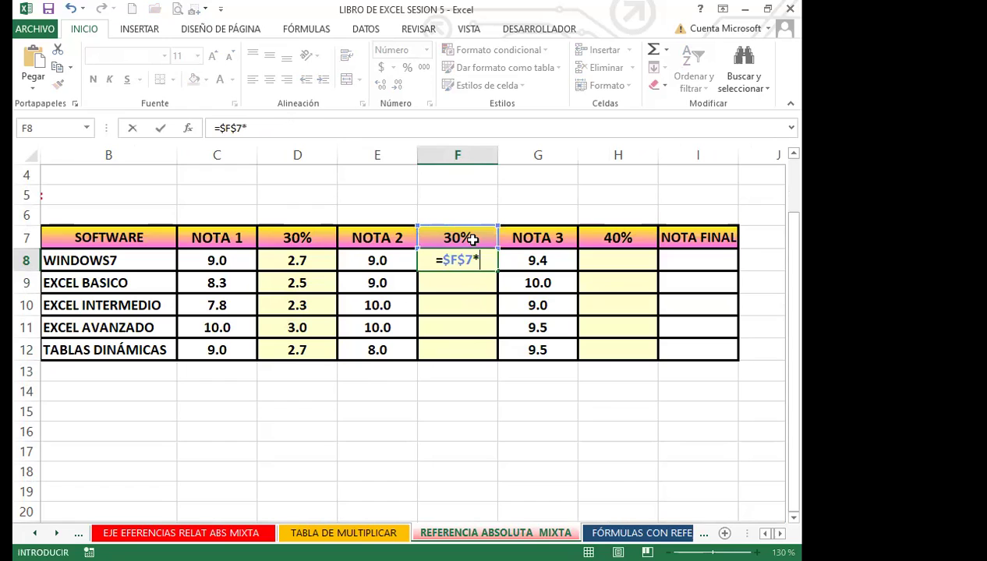
click(376, 259)
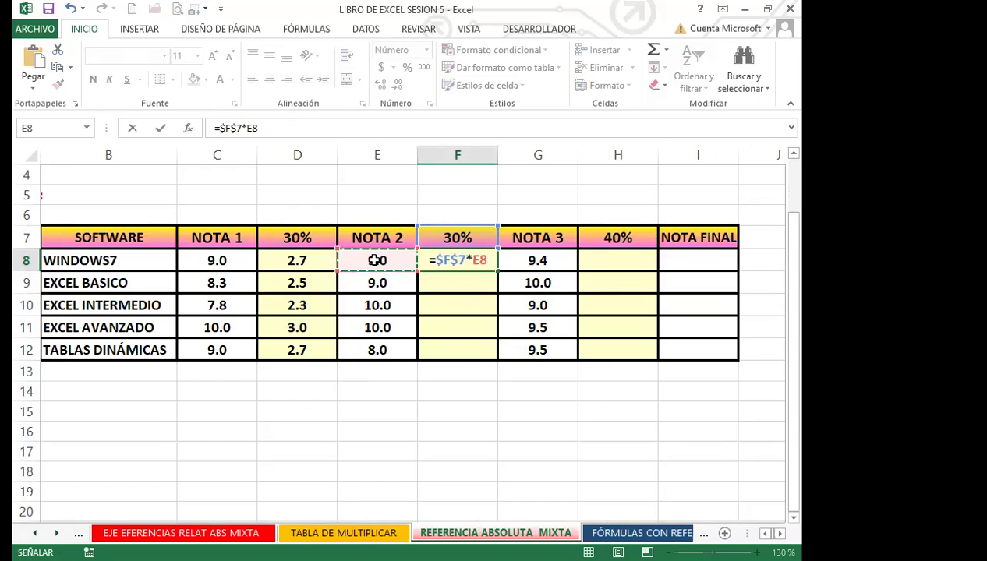
key(Return)
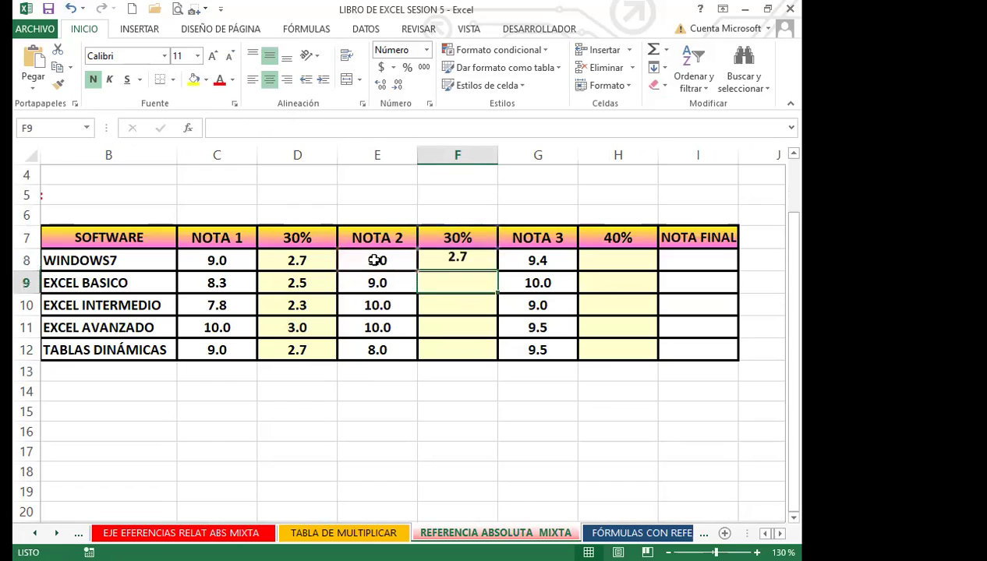
click(489, 260)
drag(494, 271, 490, 353)
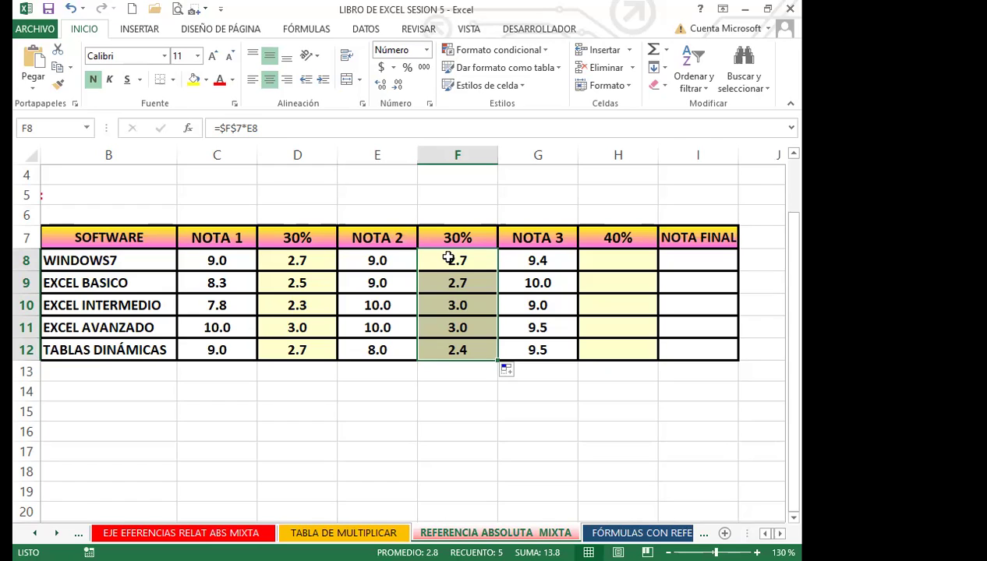
Return to the sheet with the DESCUENTO table, and switch to the presentation to read the Referencia Mixta slide.
click(181, 534)
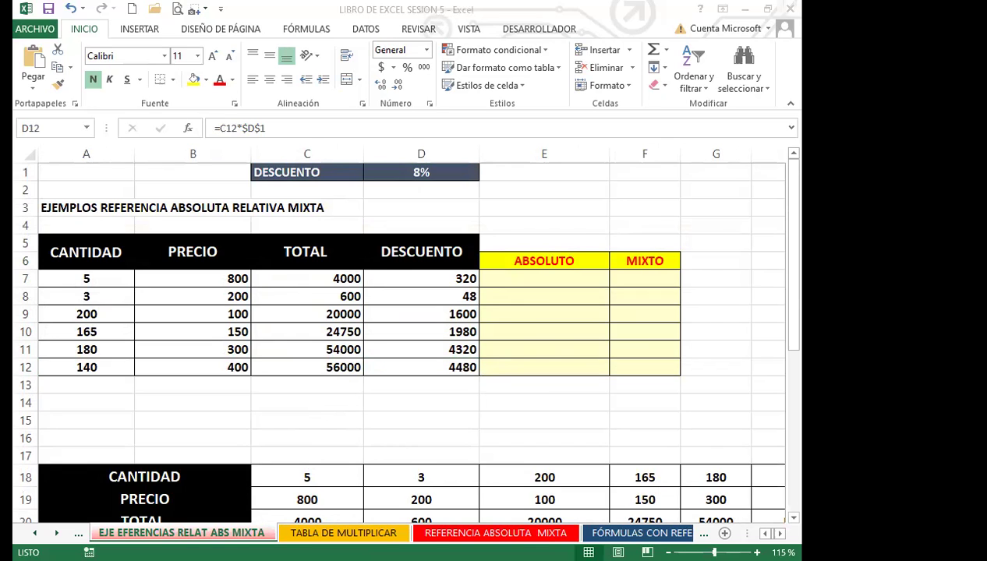
key(alt+Tab)
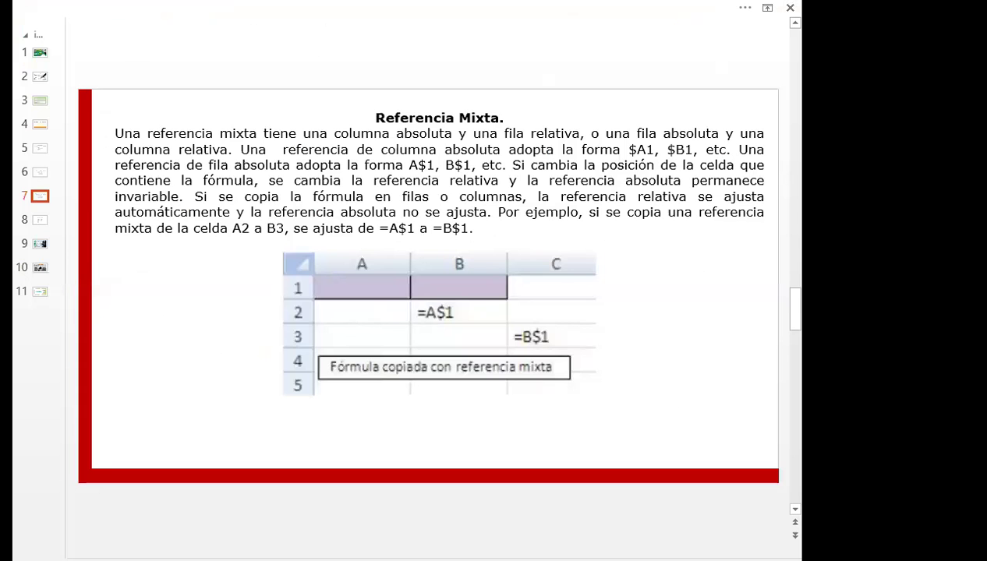
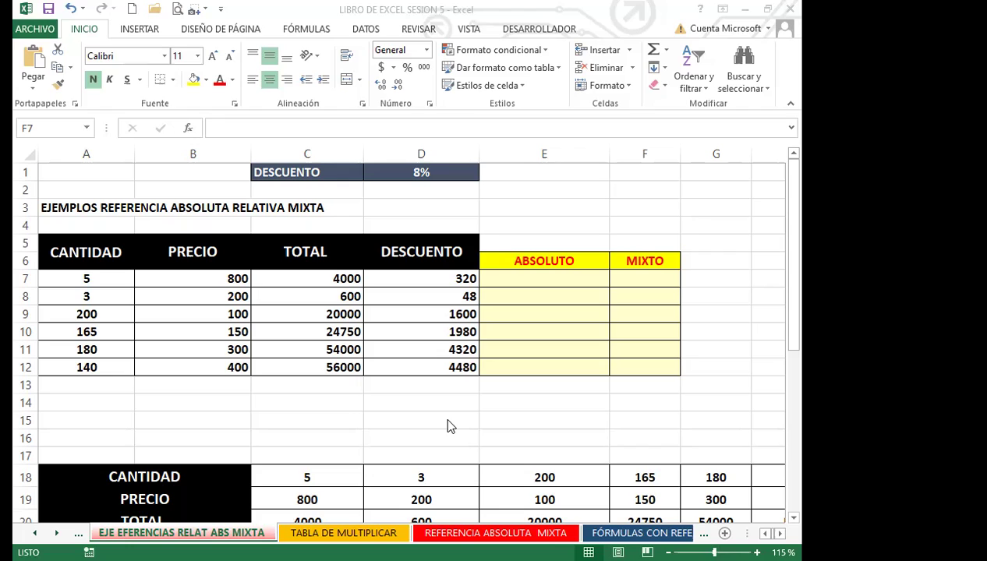
Try a column-absolute mixed reference by entering =C7*$D1 in F7 and copying it down the MIXTO column through F12.
click(635, 278)
text(=)
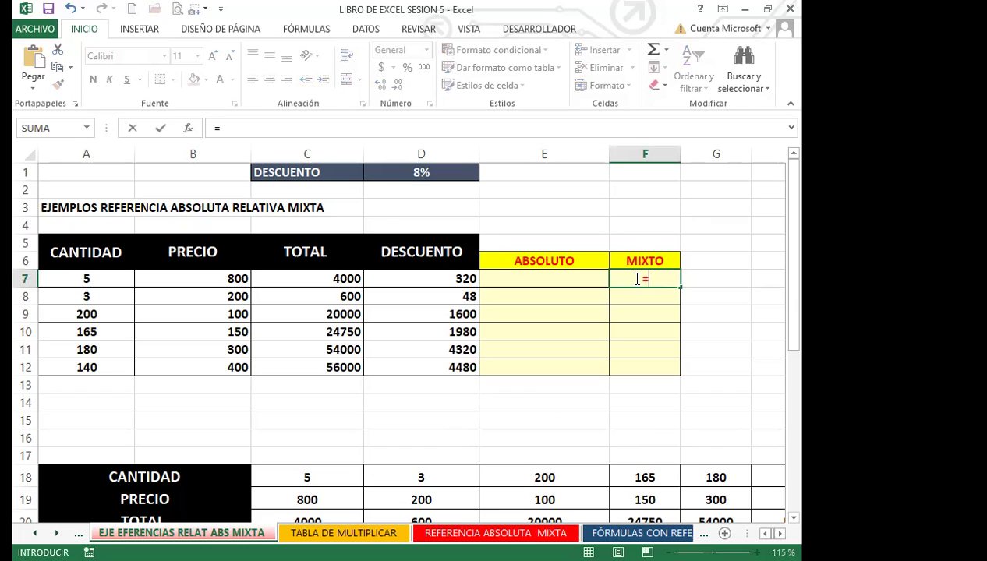
click(345, 281)
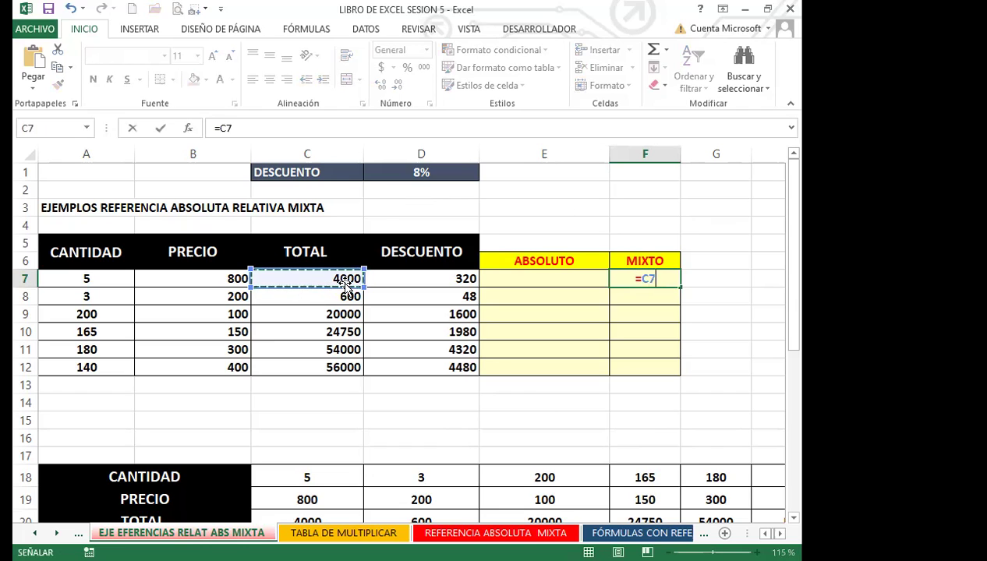
text(*)
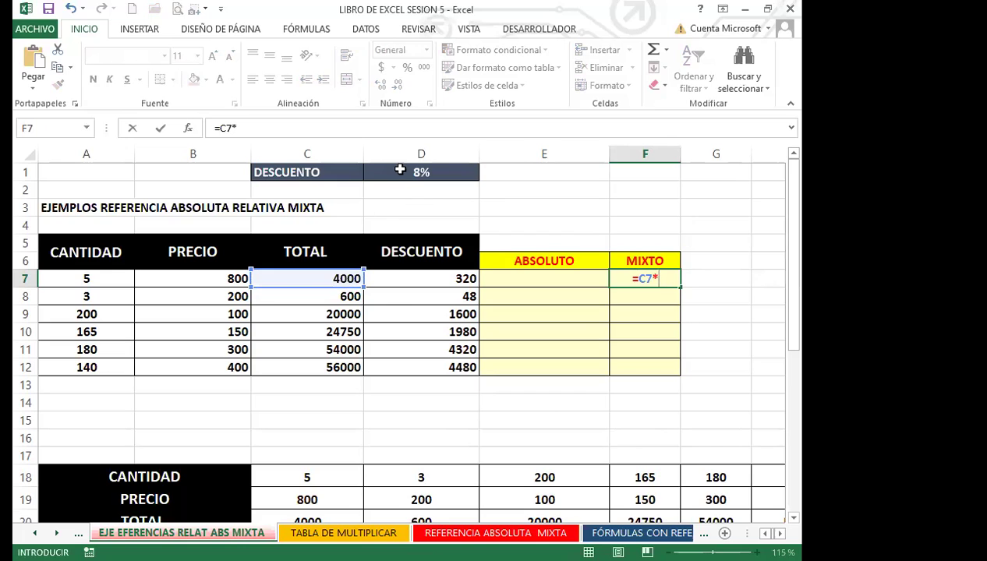
click(400, 170)
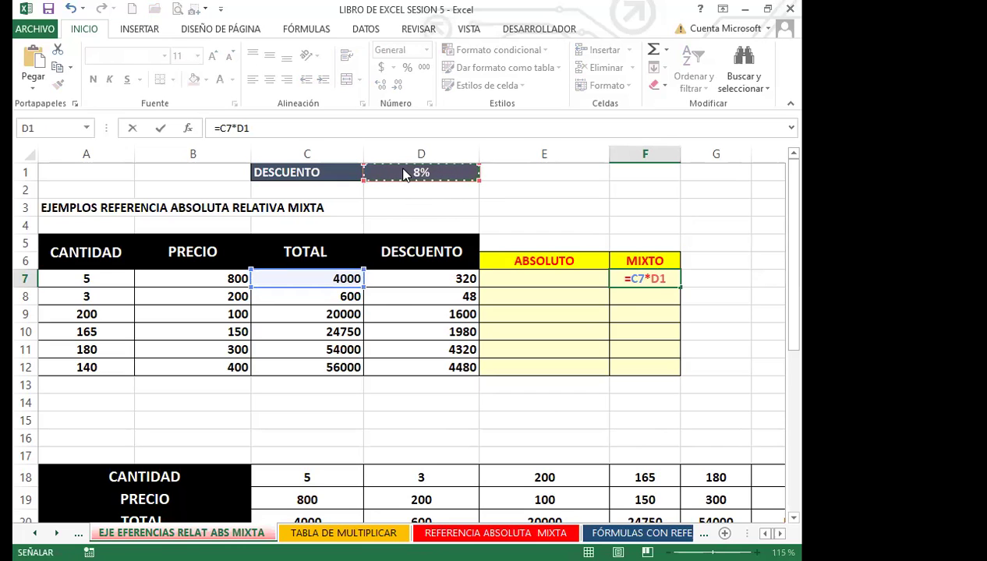
key(F5)
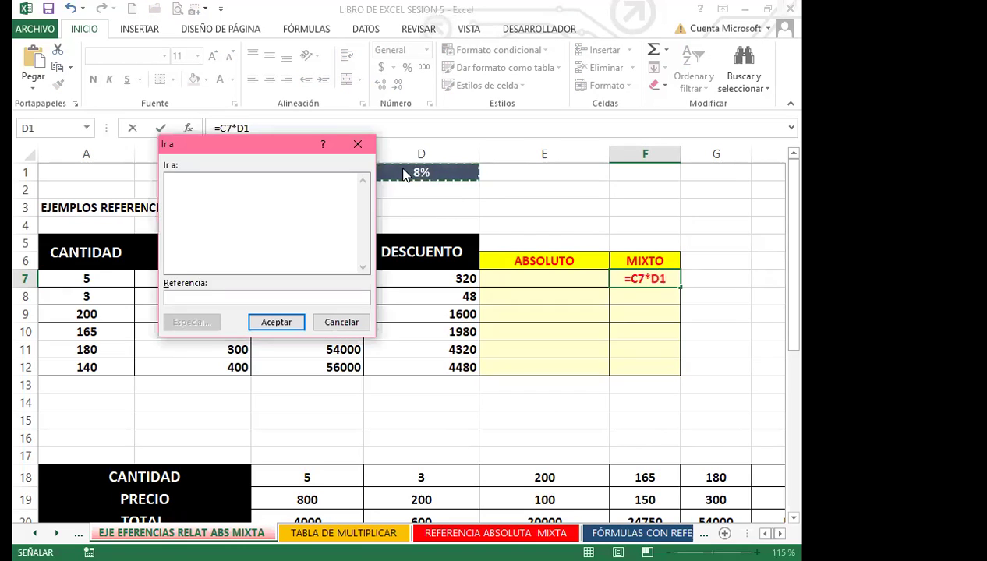
click(356, 147)
click(656, 281)
key(F4)
key(F4)
key(F4)
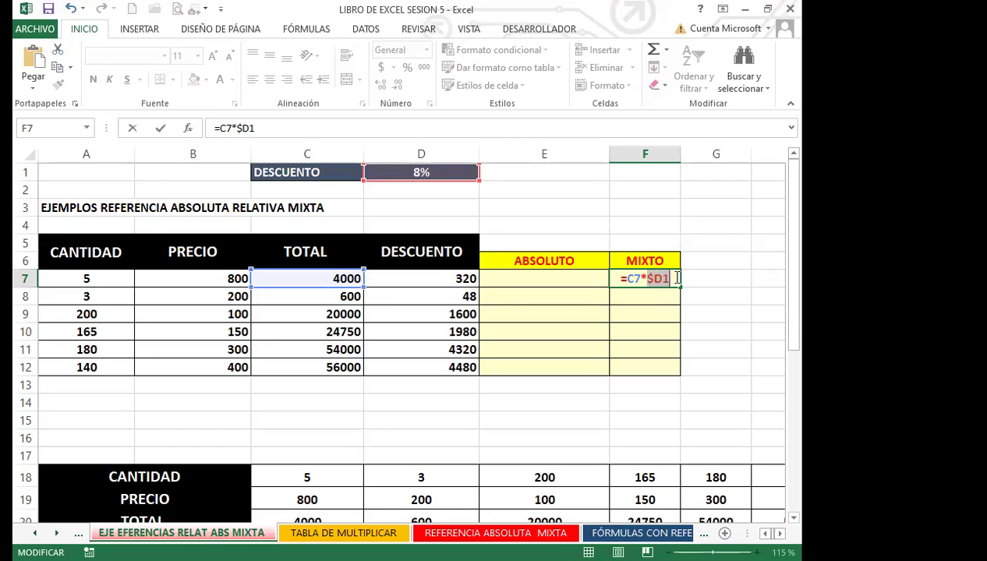
key(Return)
click(652, 280)
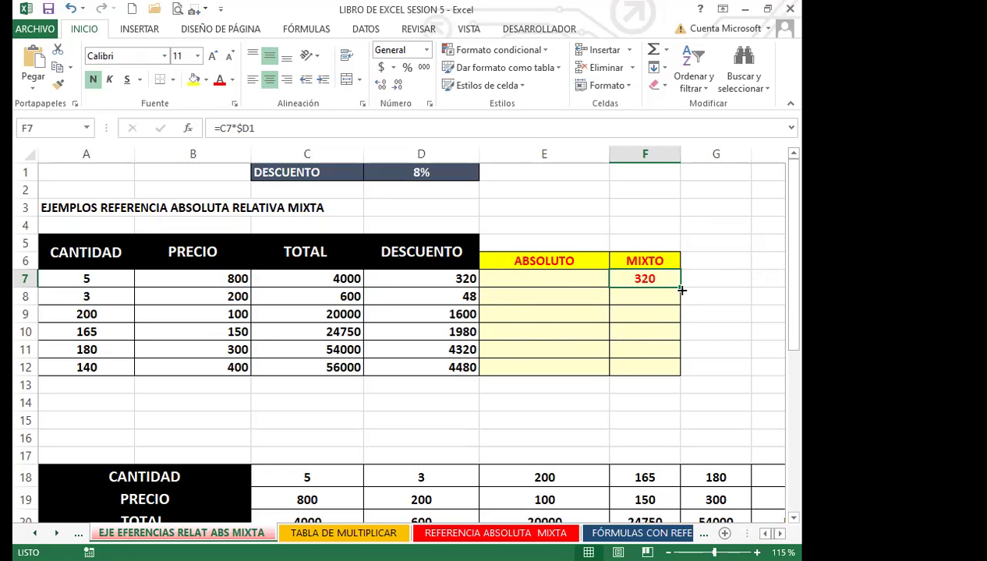
drag(681, 288, 682, 378)
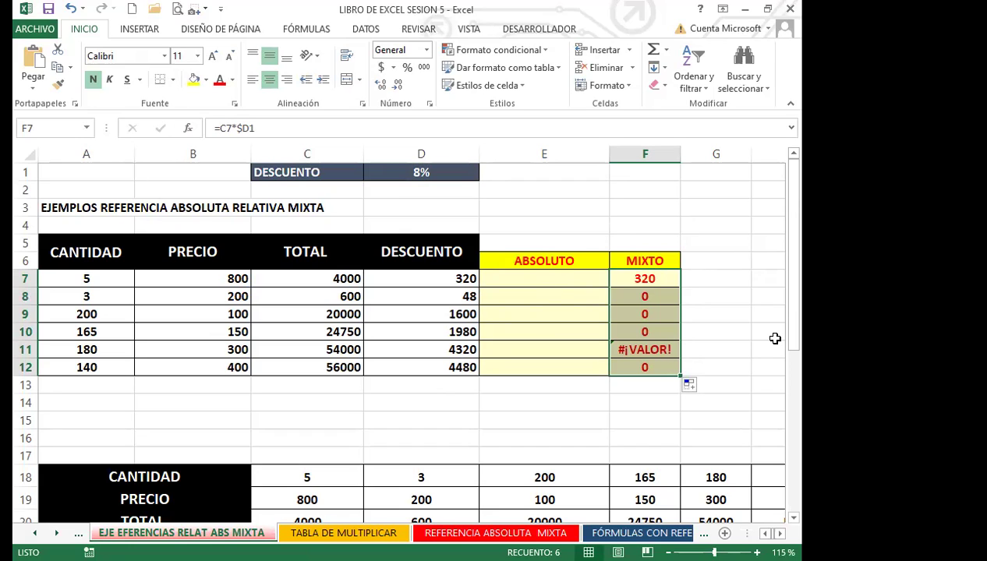
Clear the copied formulas in F8 to F12 and the original formula in F7.
drag(660, 303, 650, 366)
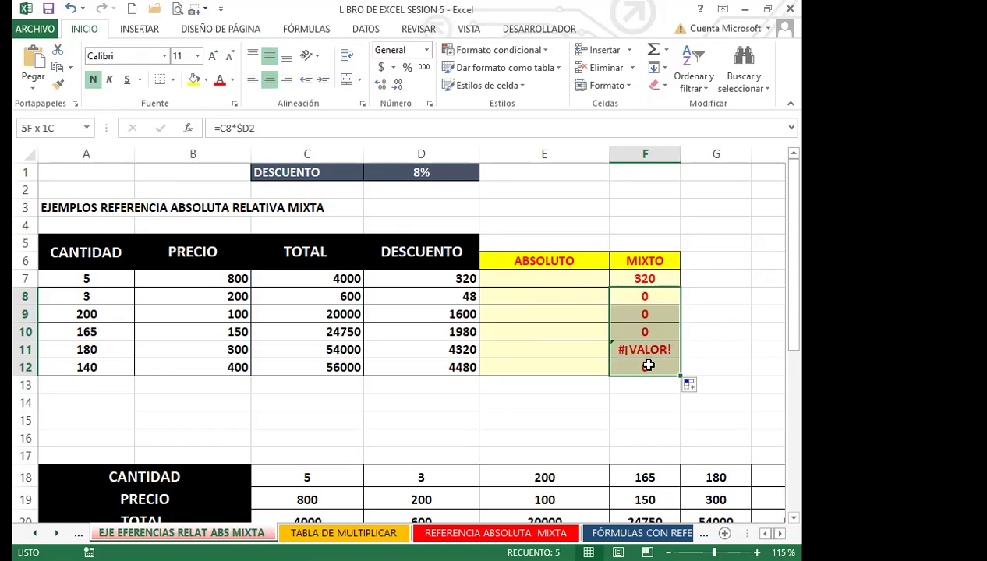
key(Delete)
click(660, 282)
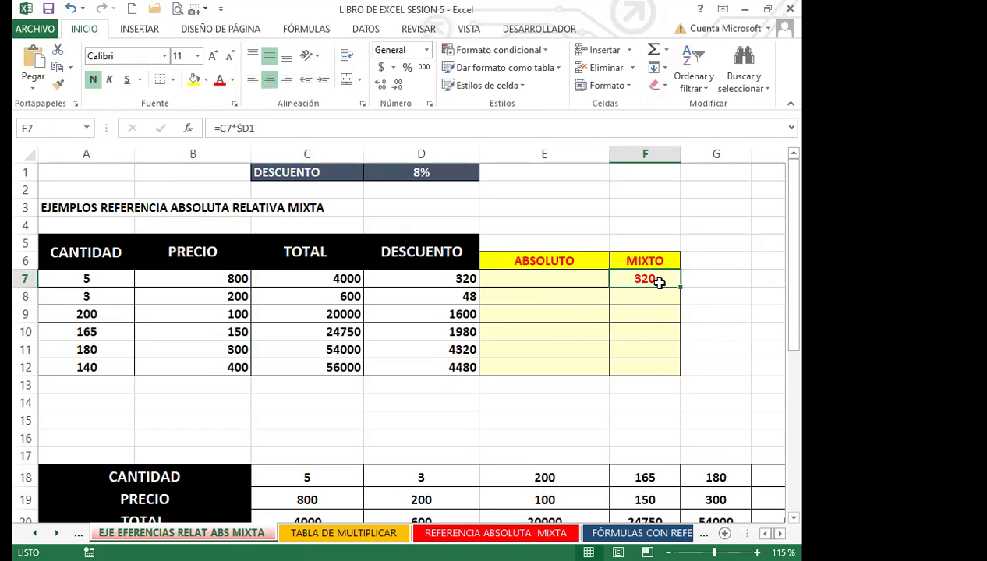
key(Delete)
Move the 8% discount cell from D1 to G1 and back to D1, and highlight the cells beneath it.
click(436, 176)
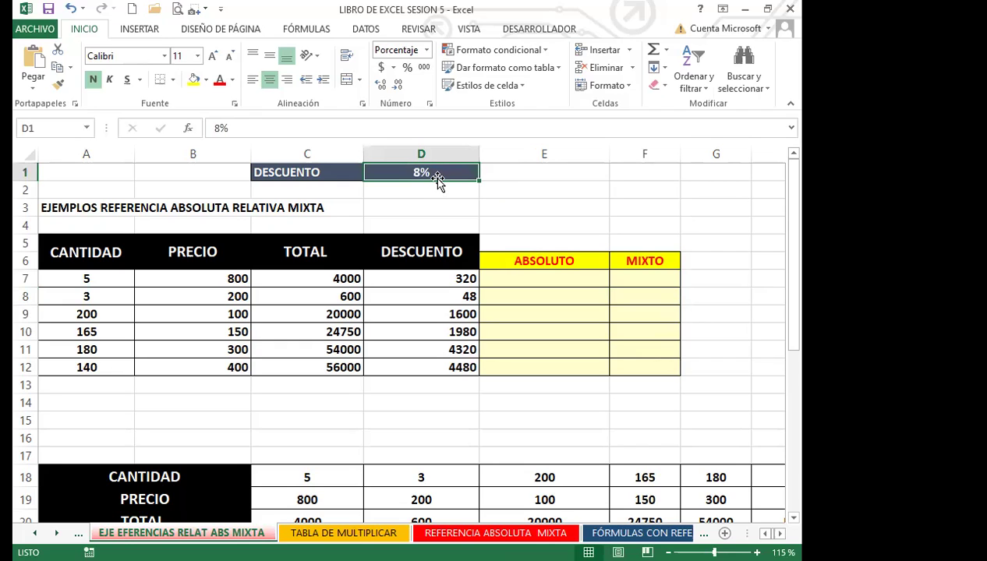
drag(441, 178, 443, 178)
drag(506, 178, 692, 175)
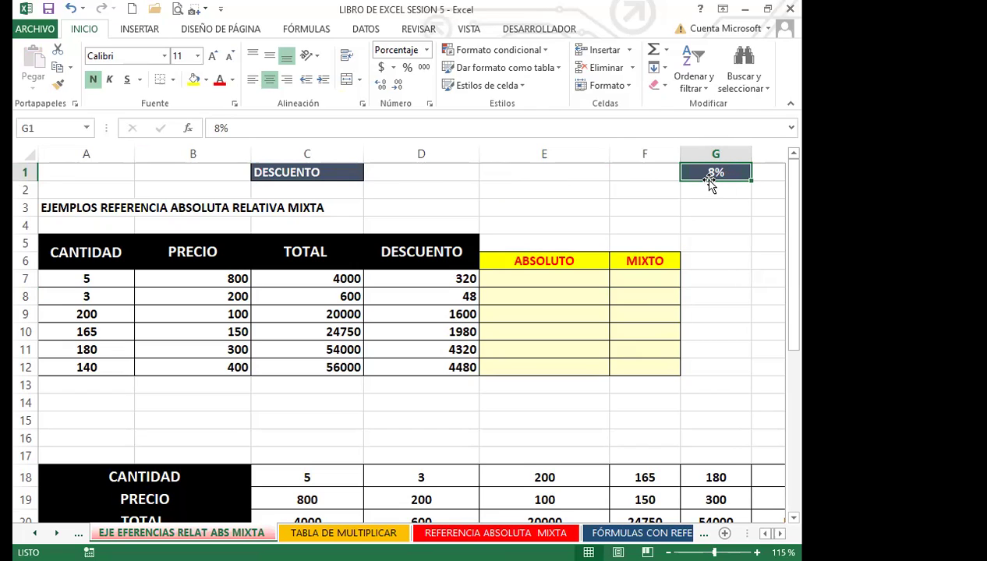
drag(709, 184, 419, 173)
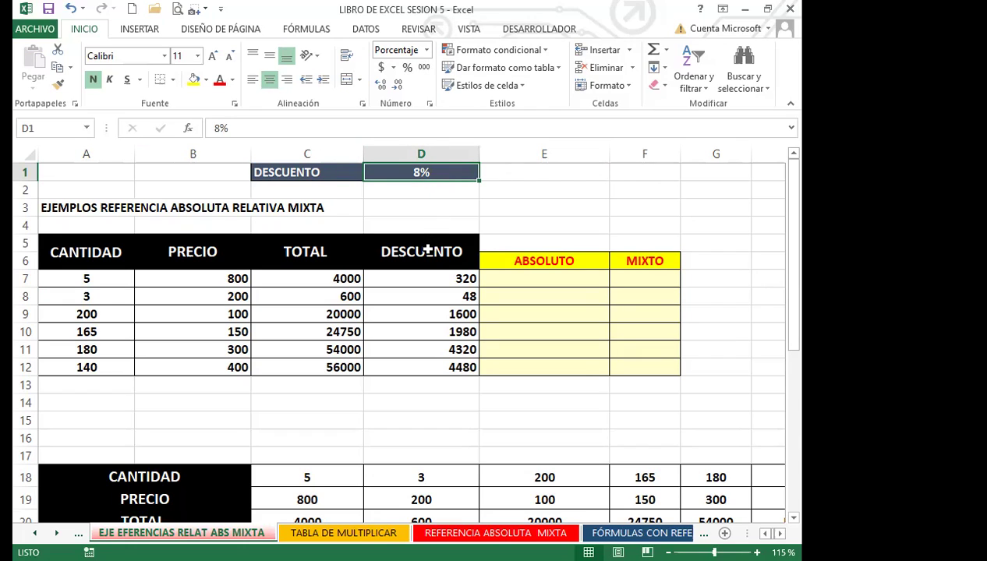
drag(439, 192, 437, 223)
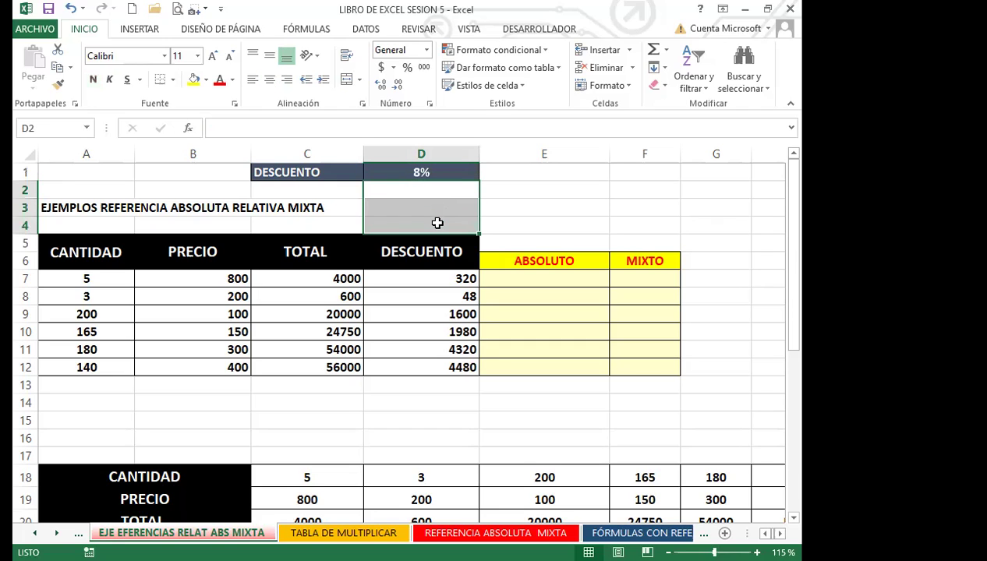
Enter =C7*D$1 in F7 with a row-absolute mixed reference, copy it down the MIXTO column through F12, and check the F8 formula.
click(635, 277)
text(=)
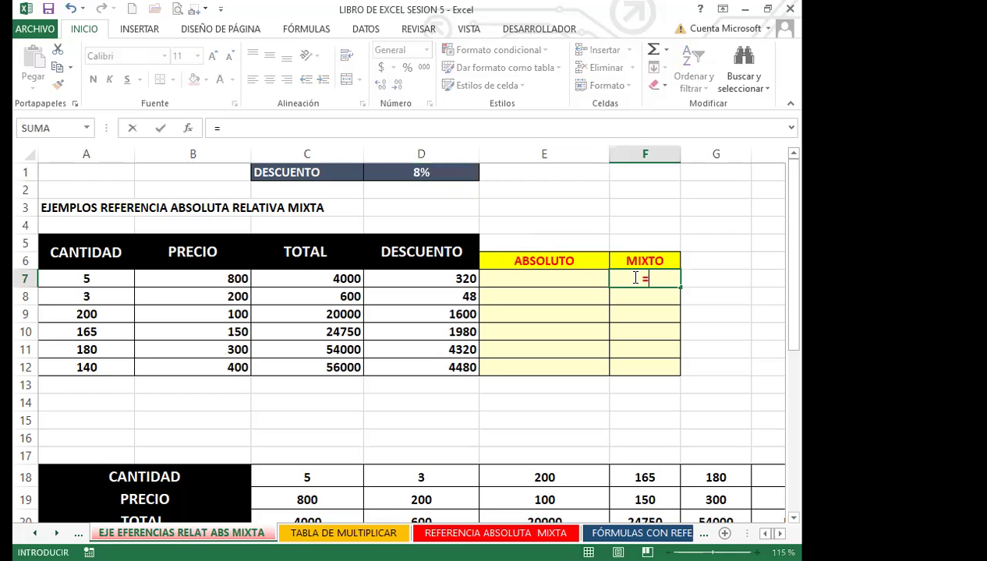
click(330, 277)
text(*)
click(450, 172)
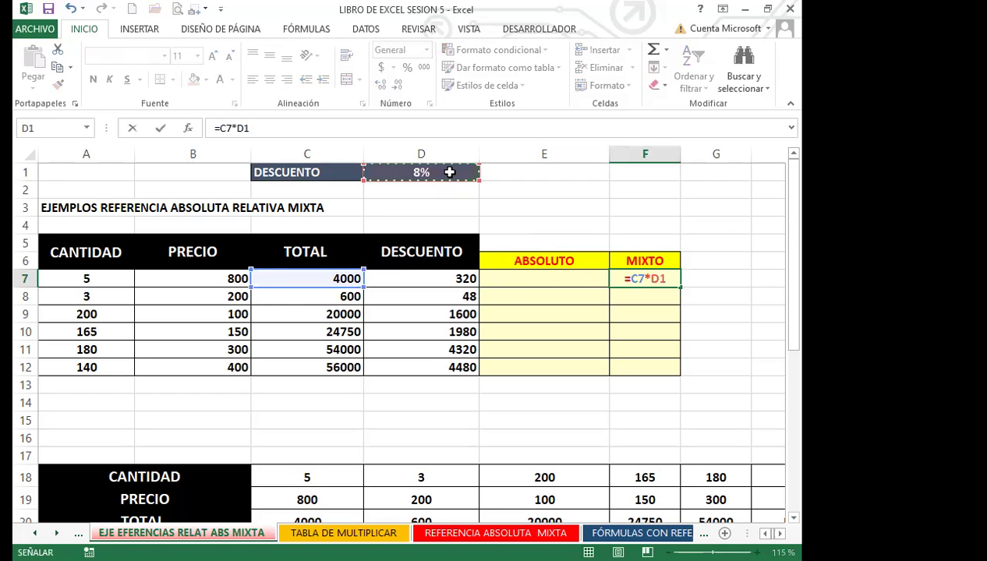
key(F4)
key(F4)
key(Return)
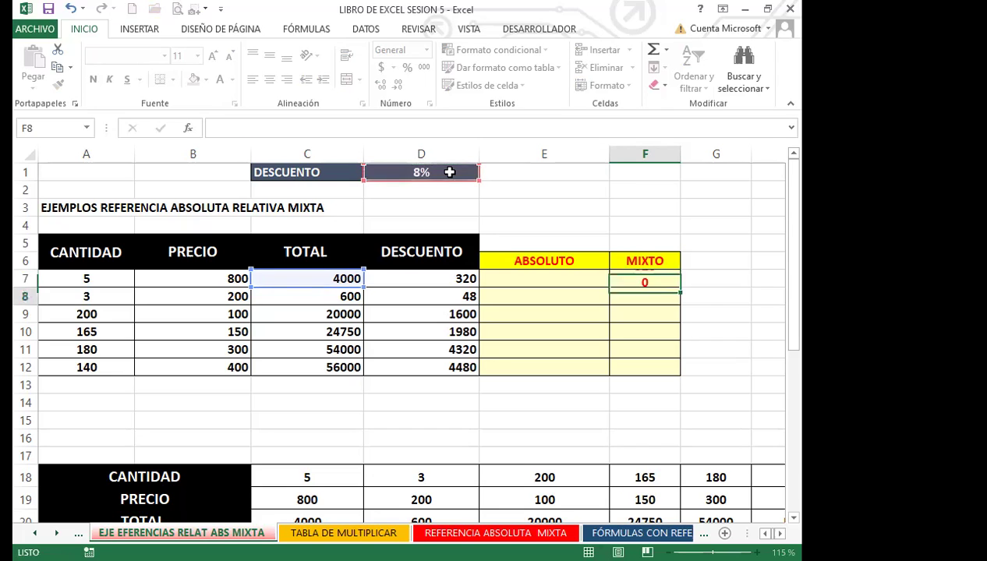
click(662, 278)
drag(681, 287, 669, 378)
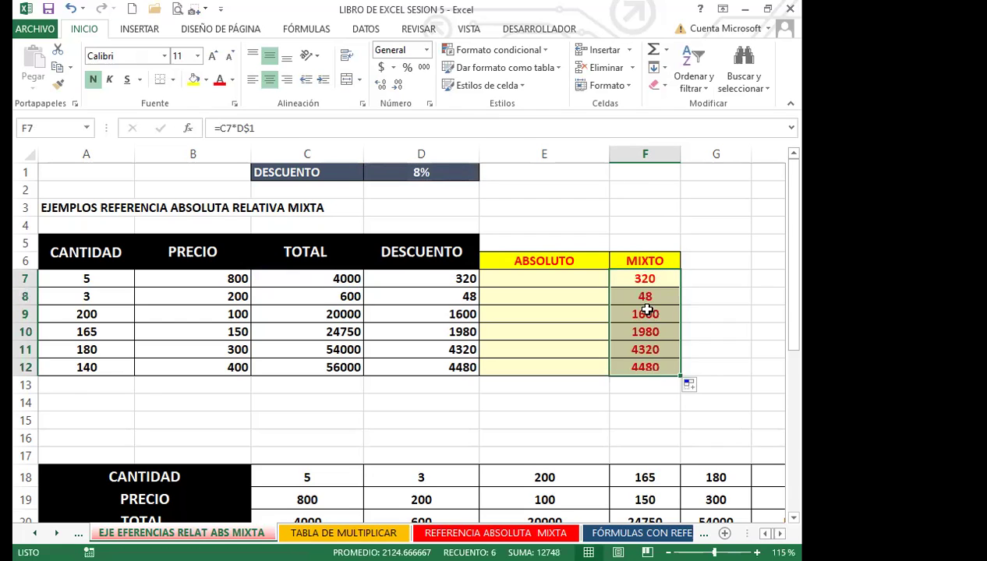
click(664, 297)
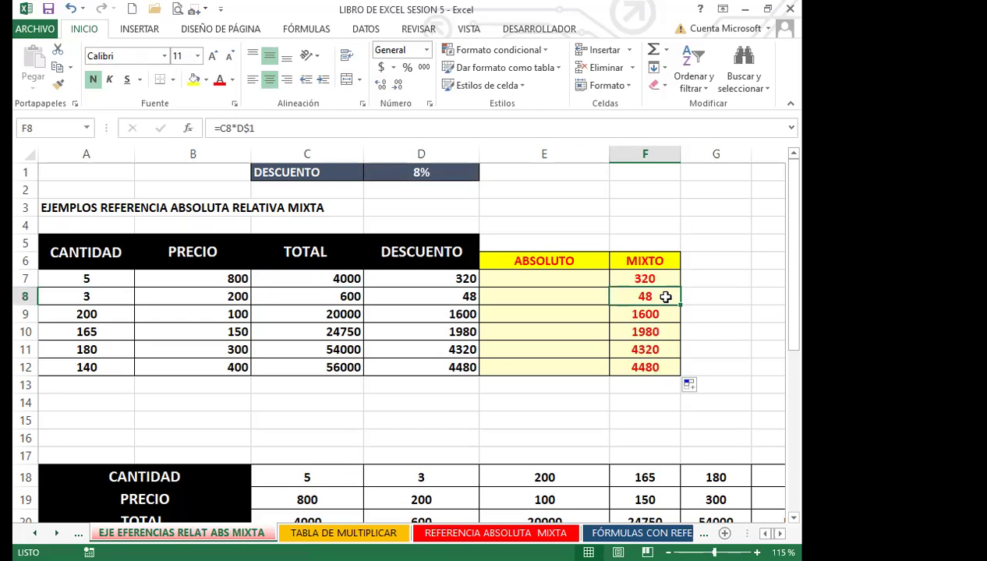
Move the 8% discount cell from D1 to G1, and check how the MIXTO formula in F7 refers to it.
click(431, 178)
drag(432, 183, 691, 171)
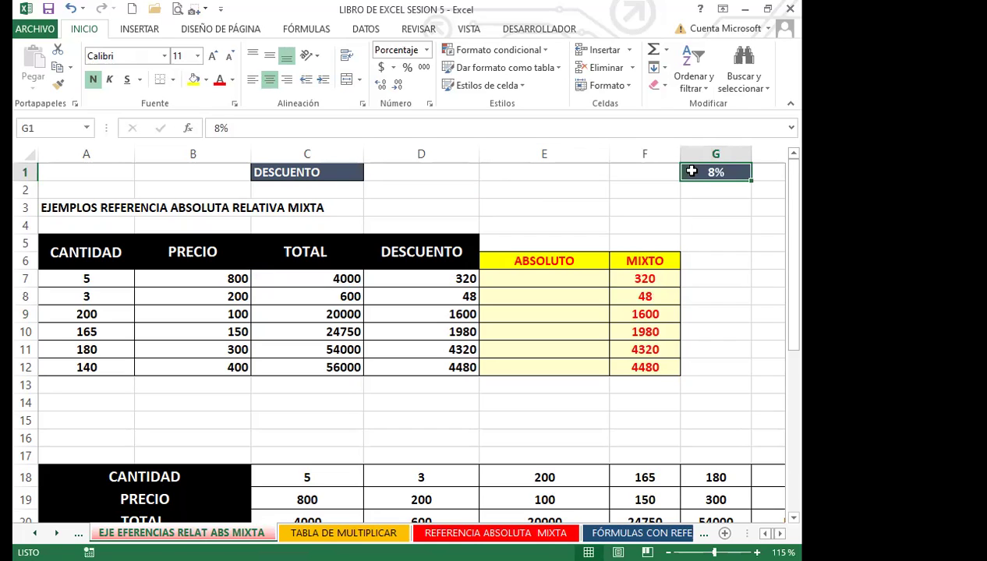
click(634, 278)
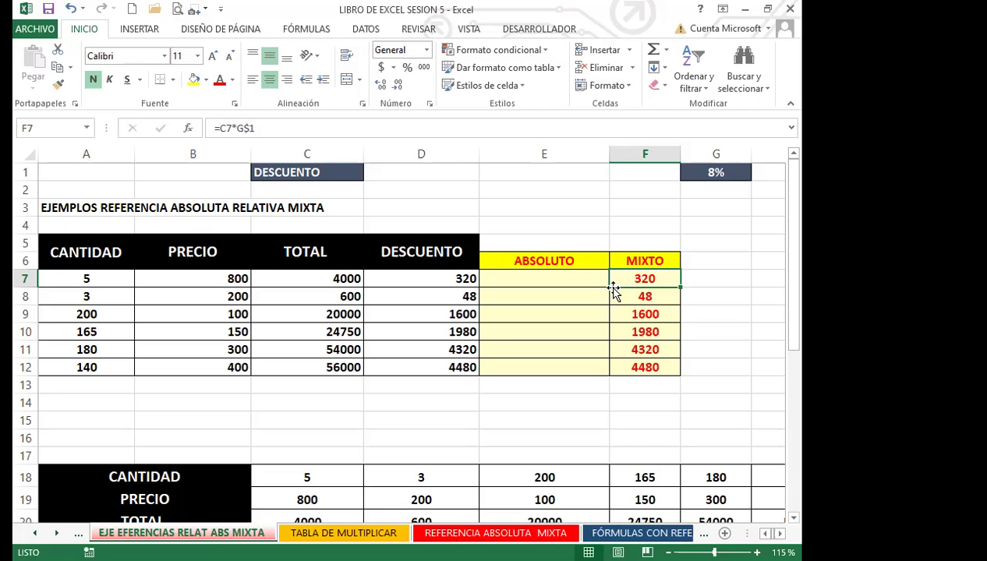
Inspect the MIXTO formula in F7, and move the 8% discount cell from G1 back to D1.
click(272, 128)
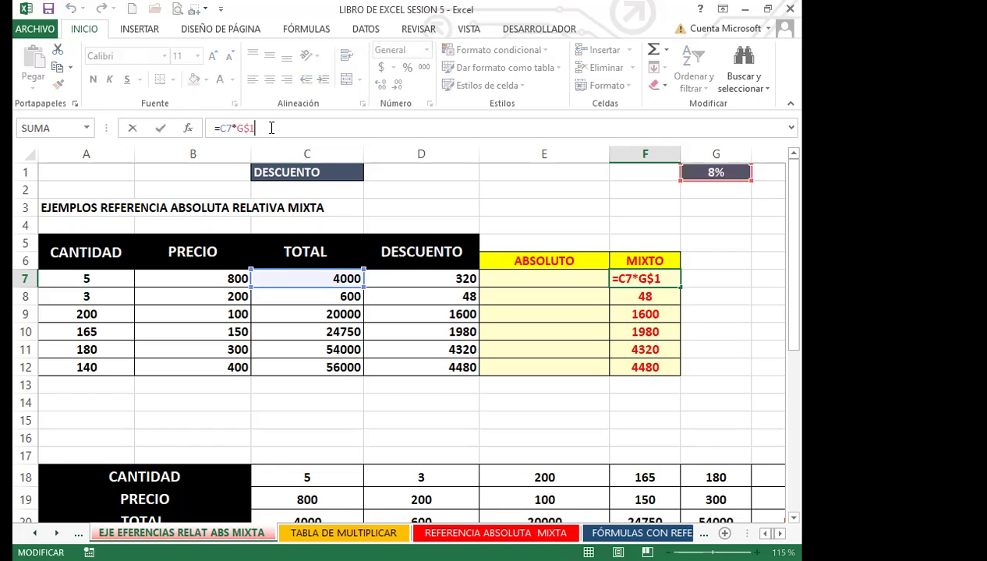
key(Return)
click(702, 170)
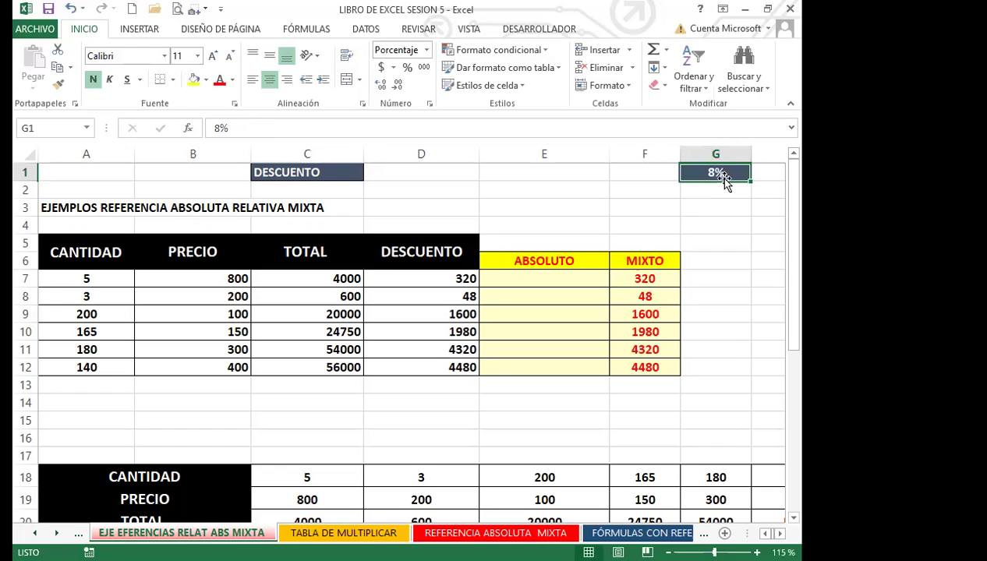
drag(711, 180, 430, 178)
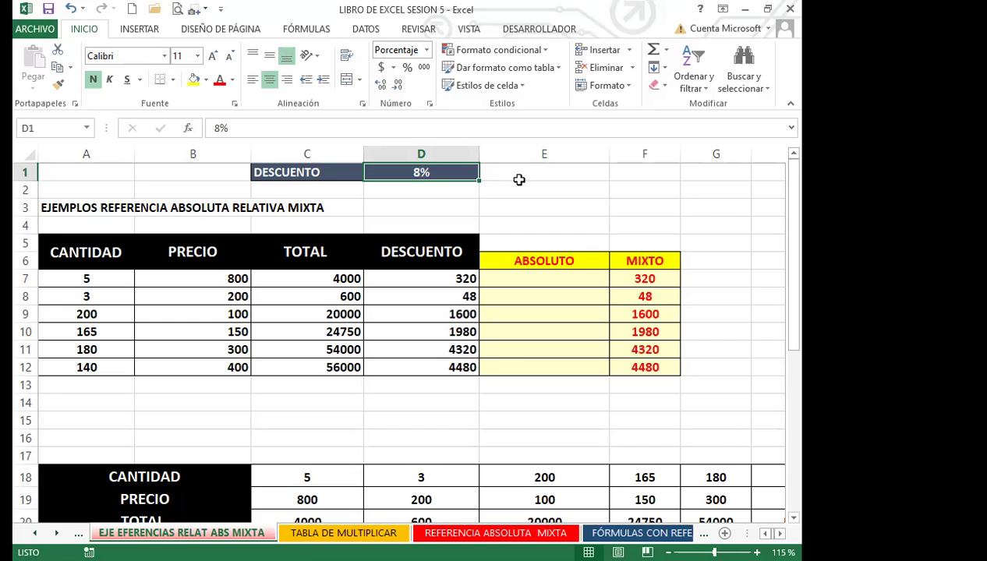
click(560, 435)
On the REFERENCIA ABSOLUTA MIXTA sheet, enter =G8*H$7 in H8 with a row-absolute reference to the 40% header.
key(ctrl+Page_Down)
key(ctrl+Page_Down)
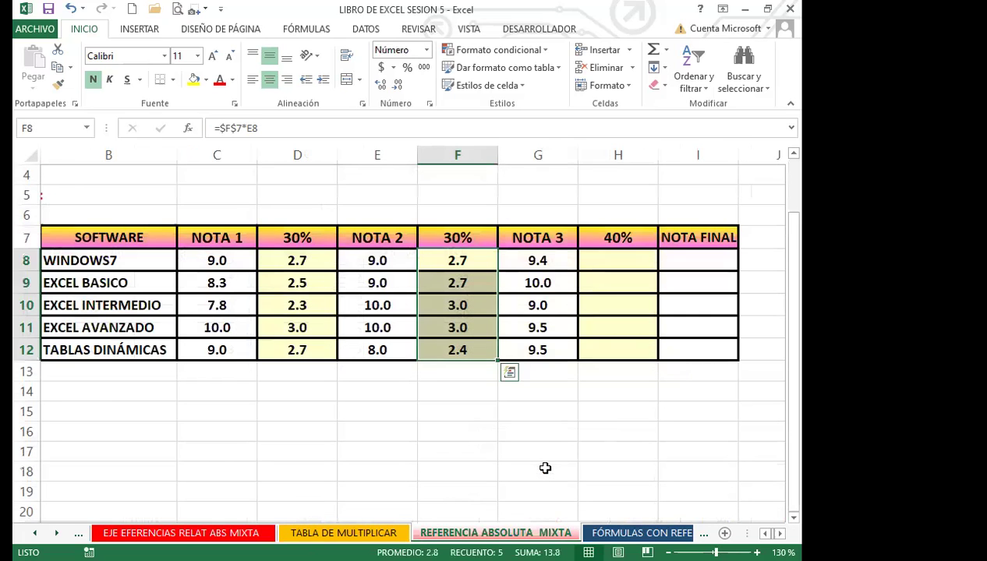
click(610, 265)
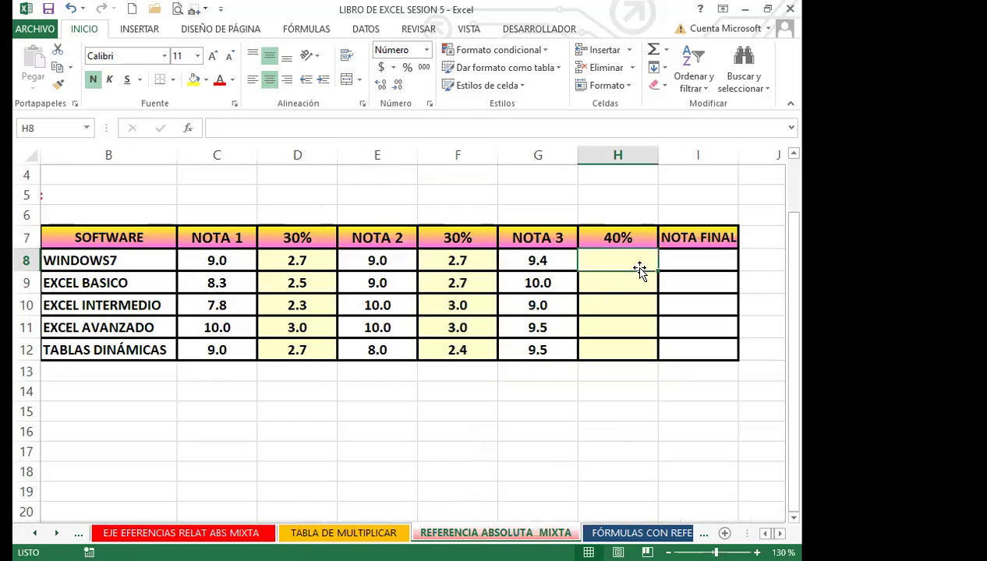
text(=)
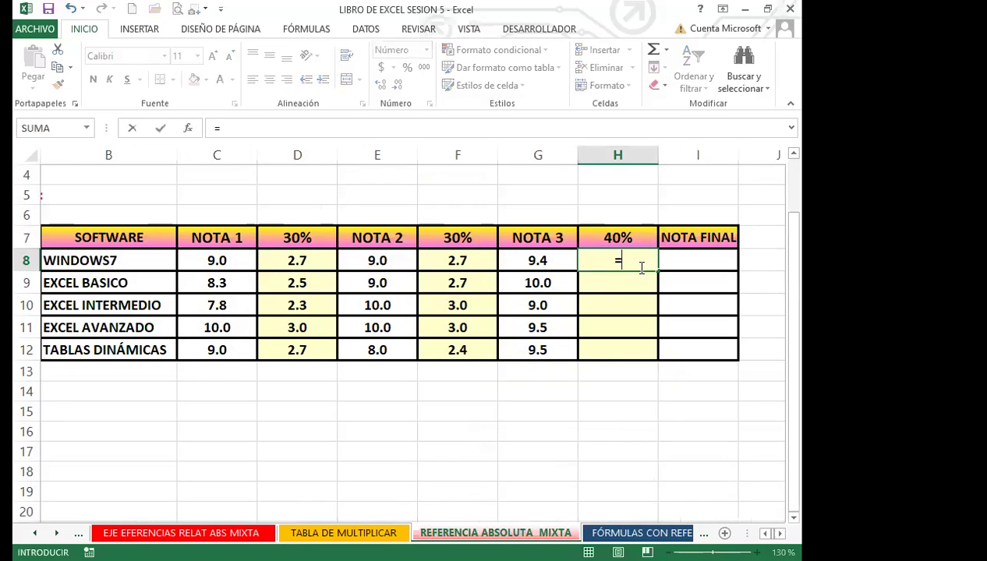
click(540, 259)
text(*)
click(607, 237)
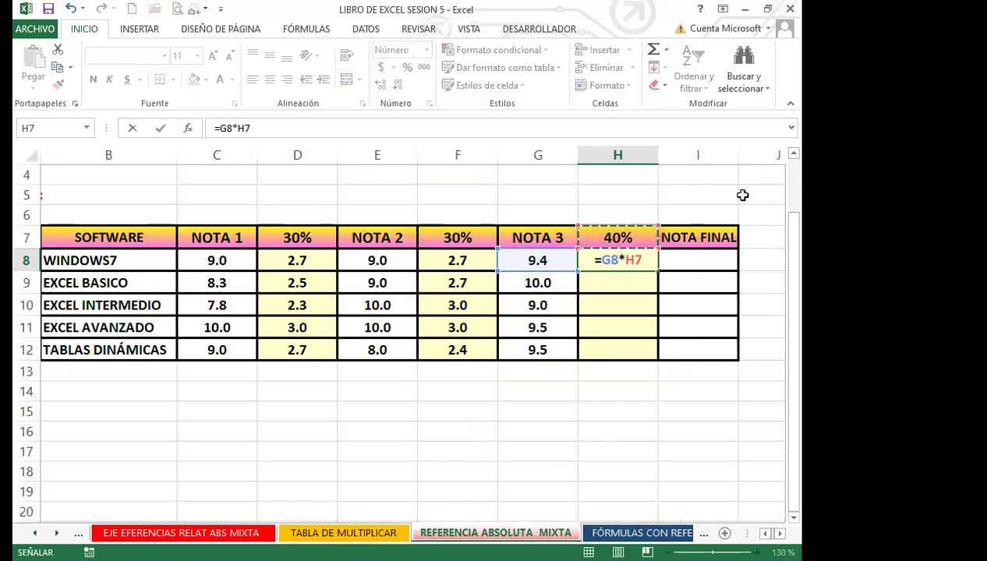
key(F4)
key(F4)
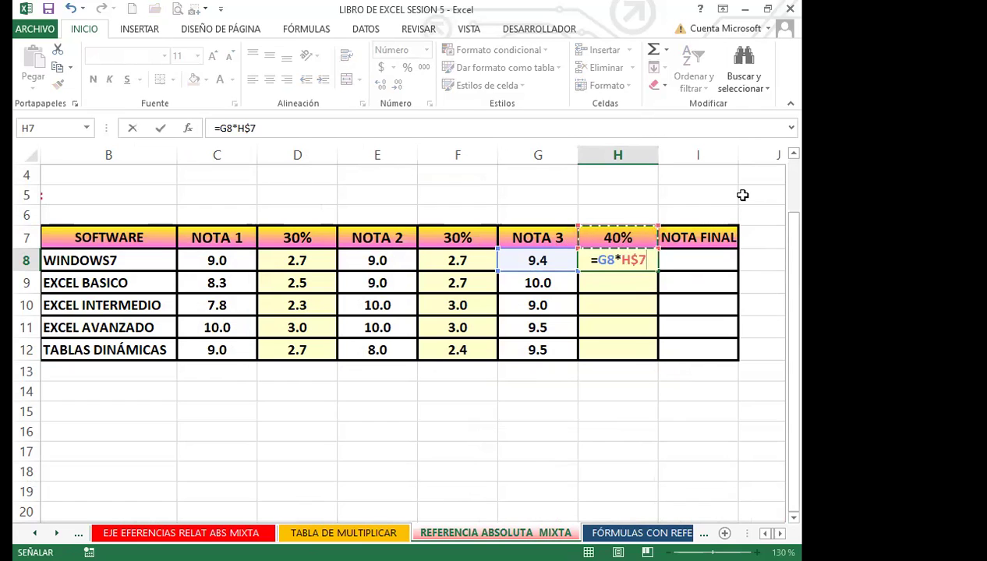
key(Return)
Copy the weighted-grade formula from H8 down the 40% column through H12, and check the formula in H8.
click(647, 263)
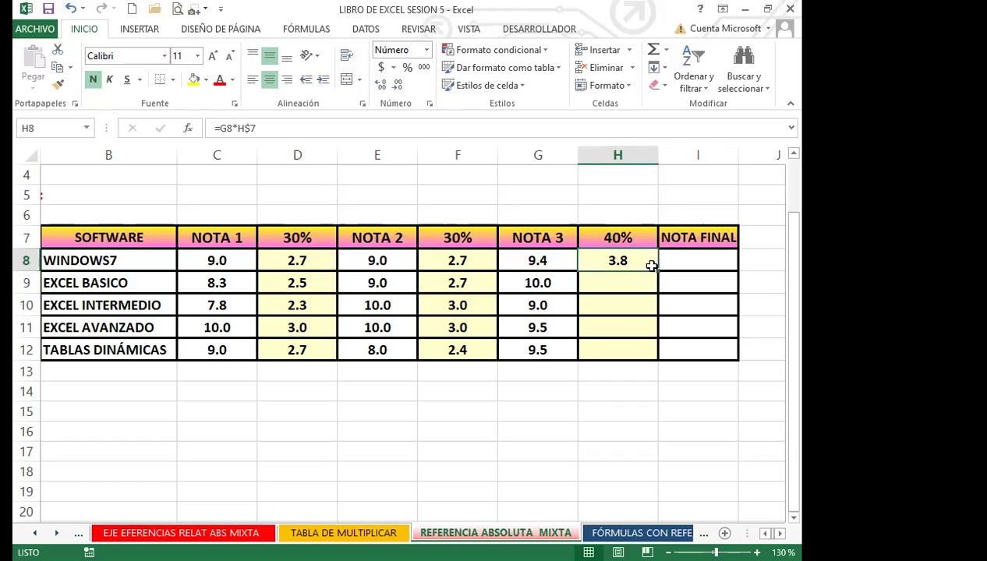
drag(659, 269, 635, 355)
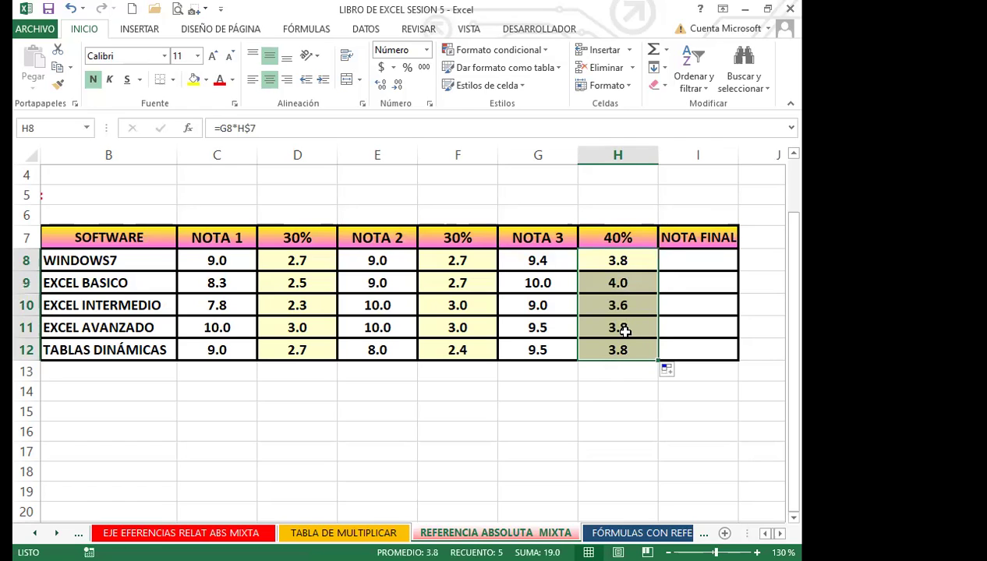
click(640, 263)
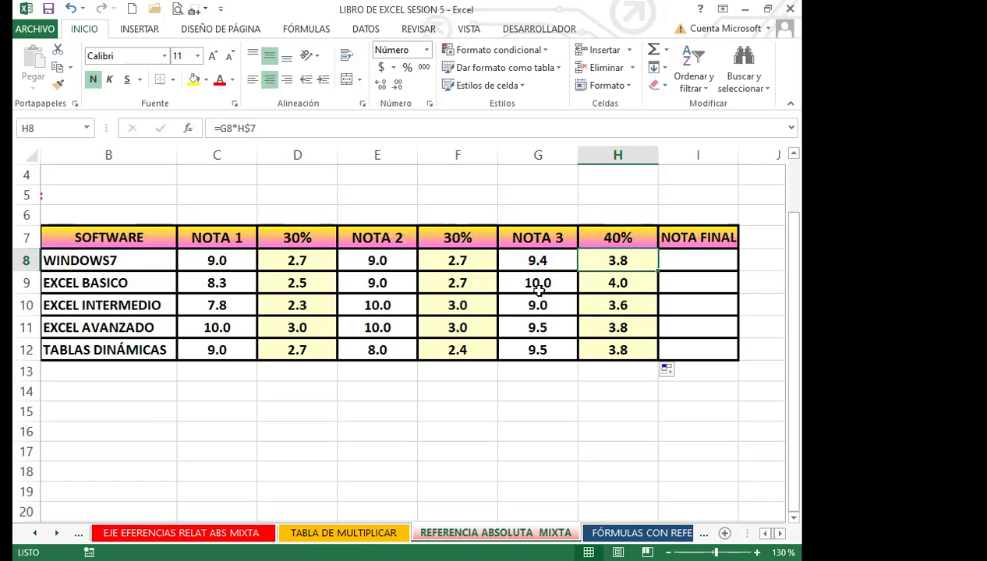
Return to the EJE EFERENCIAS RELAT ABS MIXTA sheet, and compare the vertical table's MIXTO formula in F7 and discount cell D1 with the horizontal table.
key(ctrl+Page_Up)
key(ctrl+Page_Up)
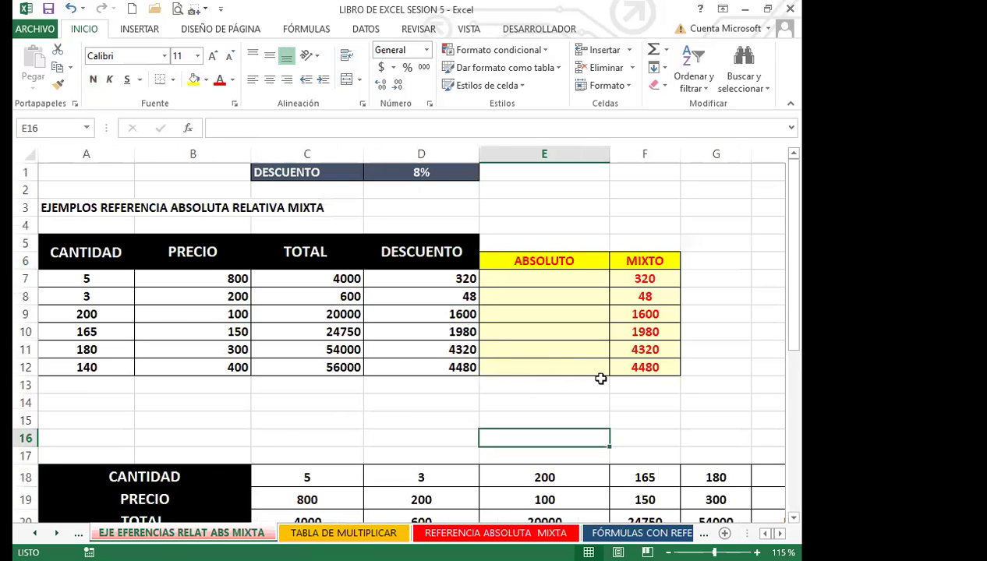
click(632, 384)
click(674, 279)
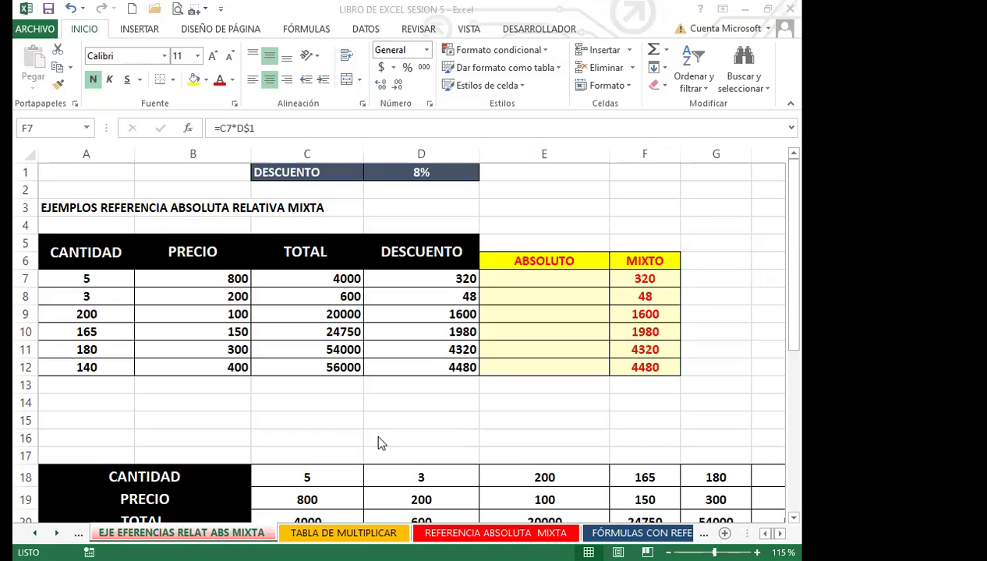
click(558, 279)
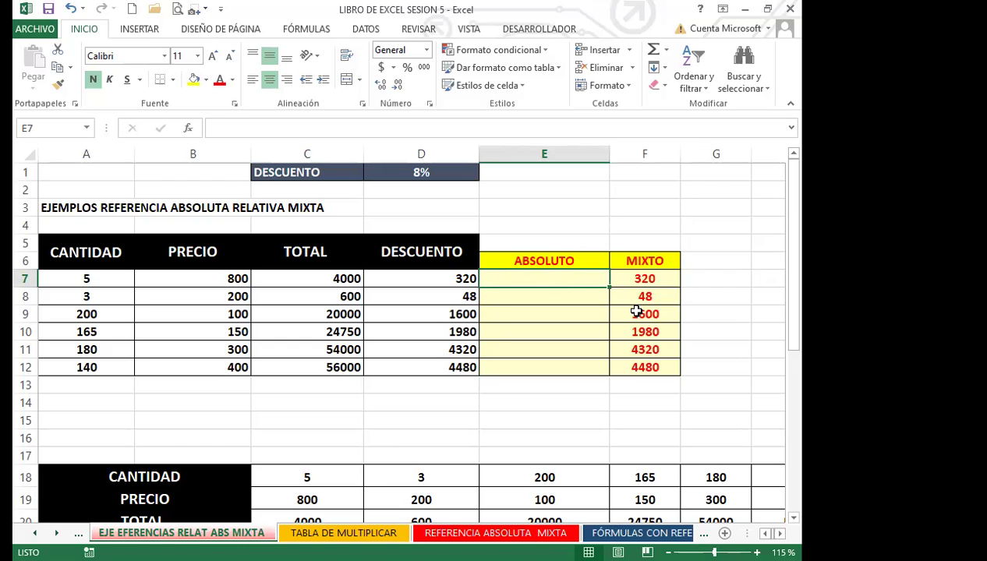
scroll(440, 406, down, 2)
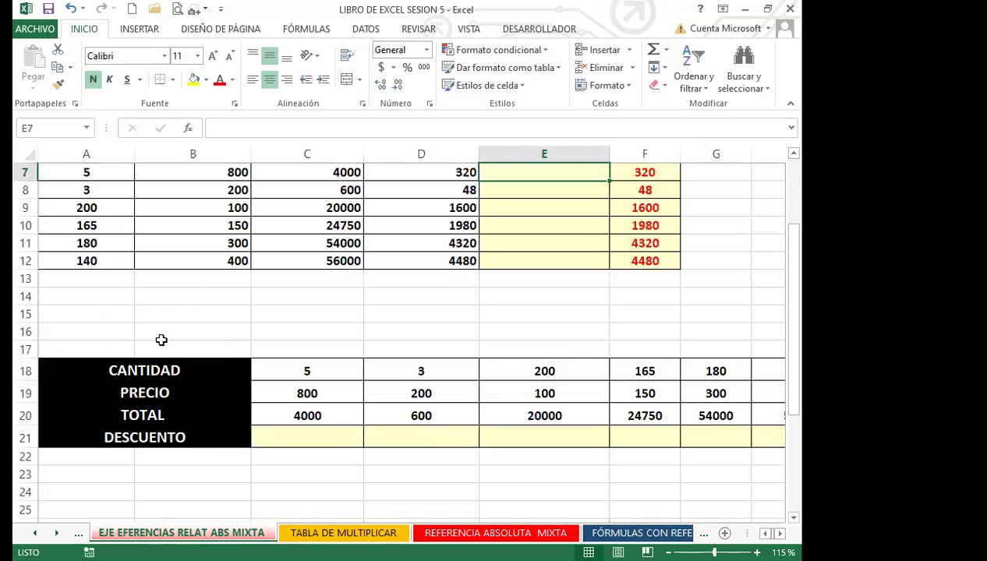
scroll(160, 337, up, 2)
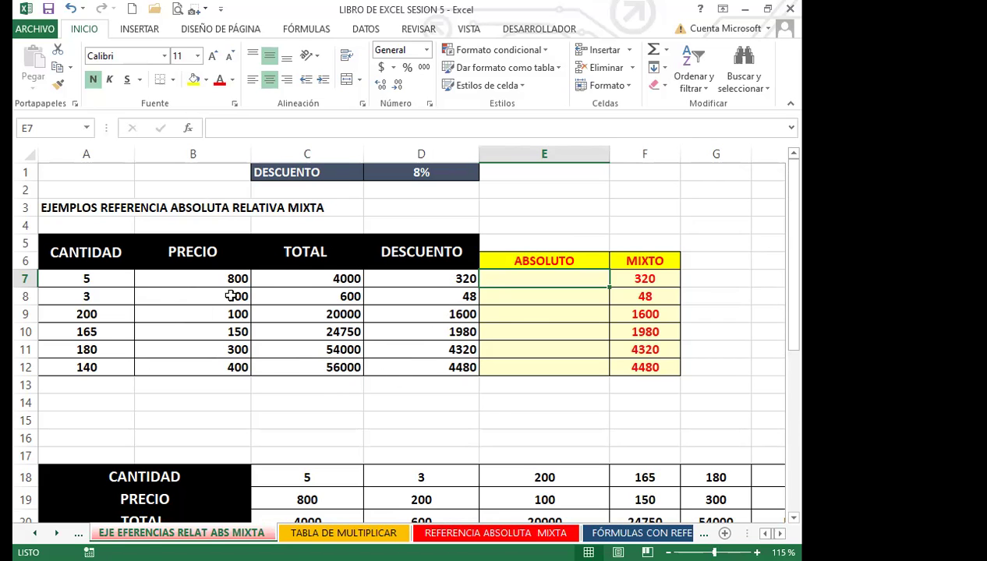
scroll(280, 334, down, 4)
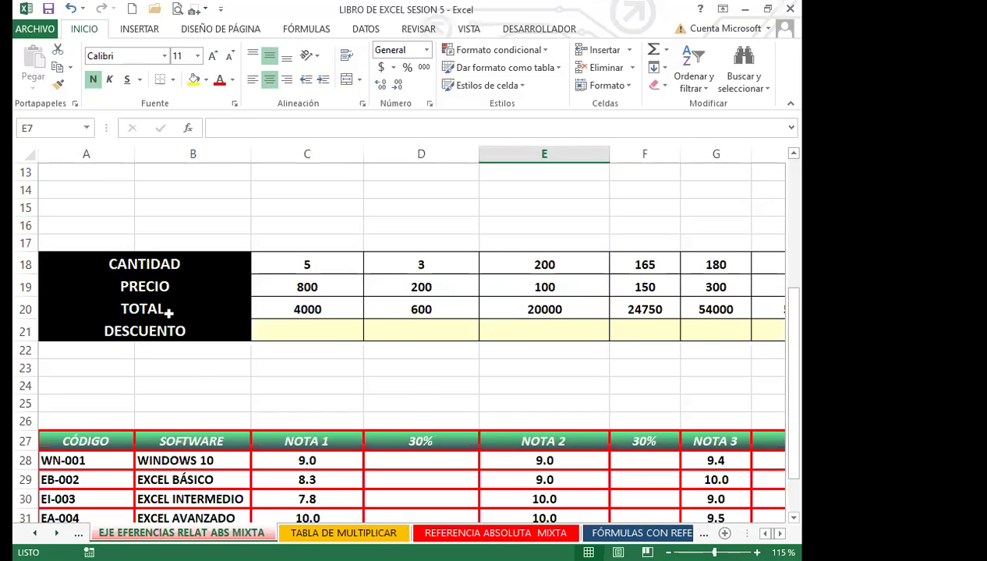
scroll(164, 310, up, 2)
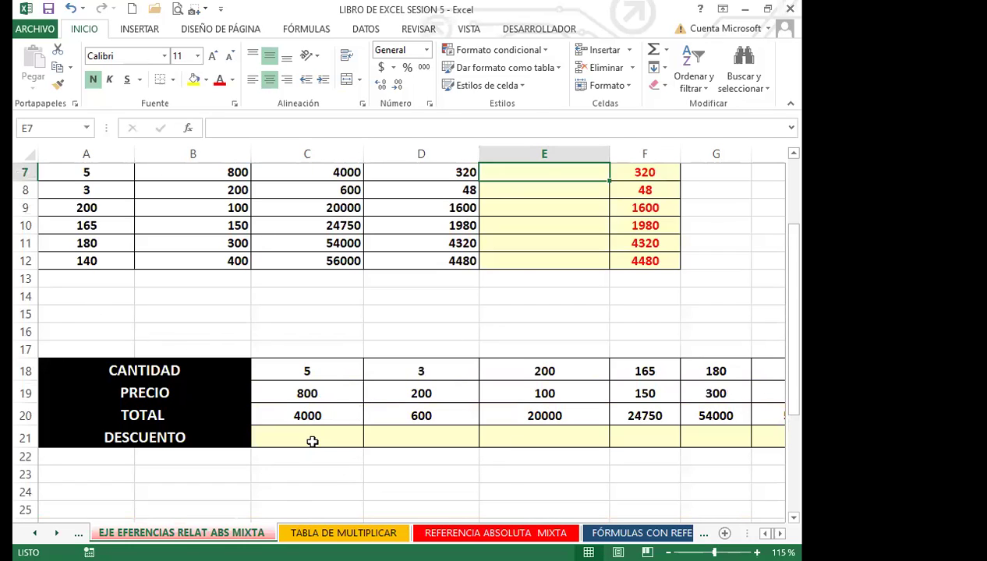
scroll(533, 368, up, 2)
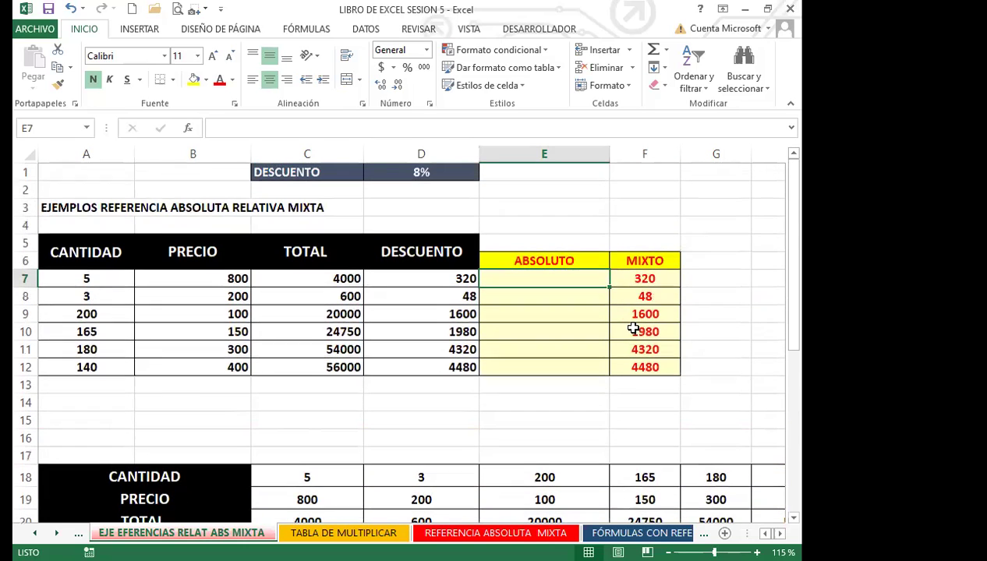
click(651, 282)
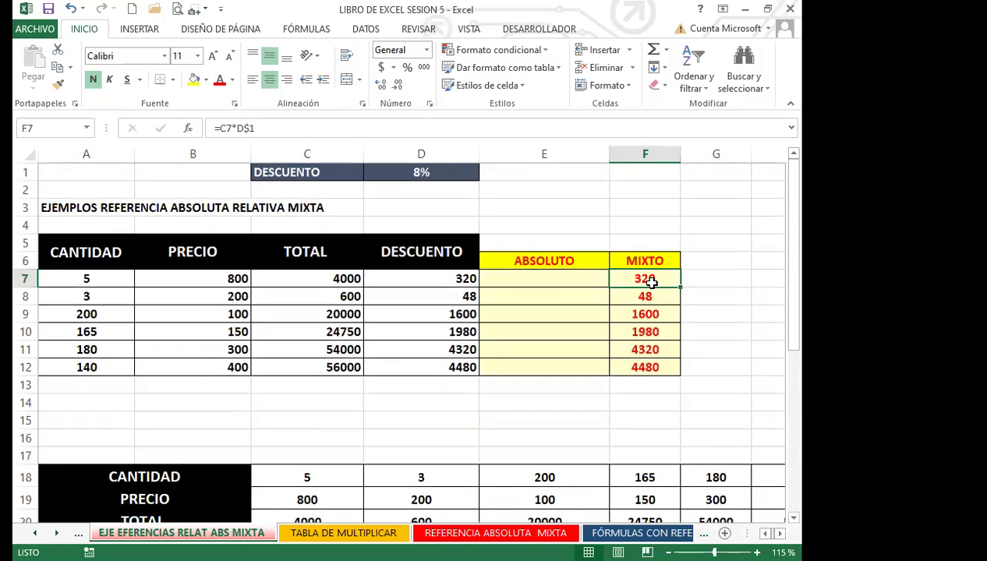
click(441, 173)
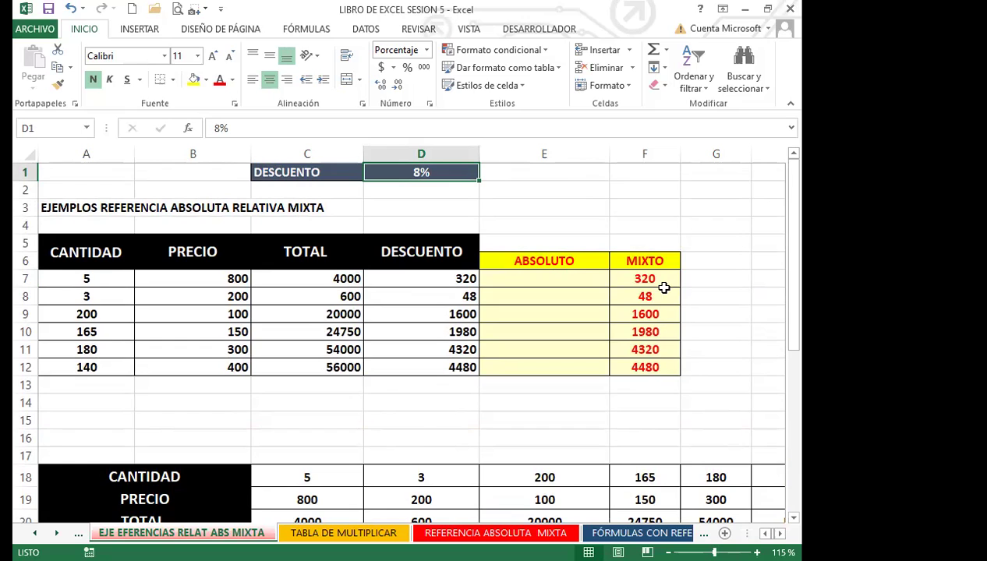
Enter =C20*$D1 in C21 of the horizontal table's DESCUENTO row, using a column-absolute mixed reference to the discount cell.
scroll(547, 337, down, 2)
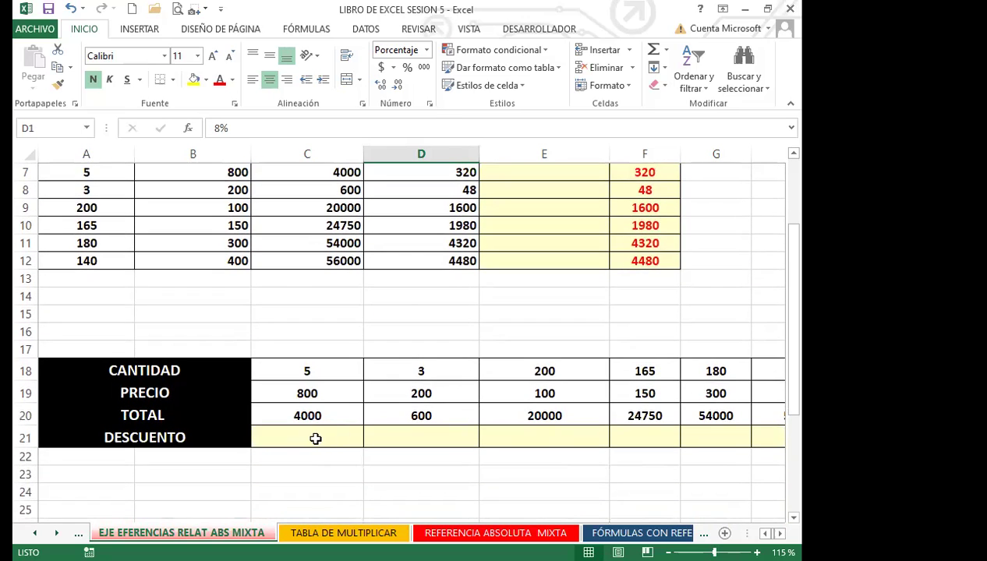
click(316, 439)
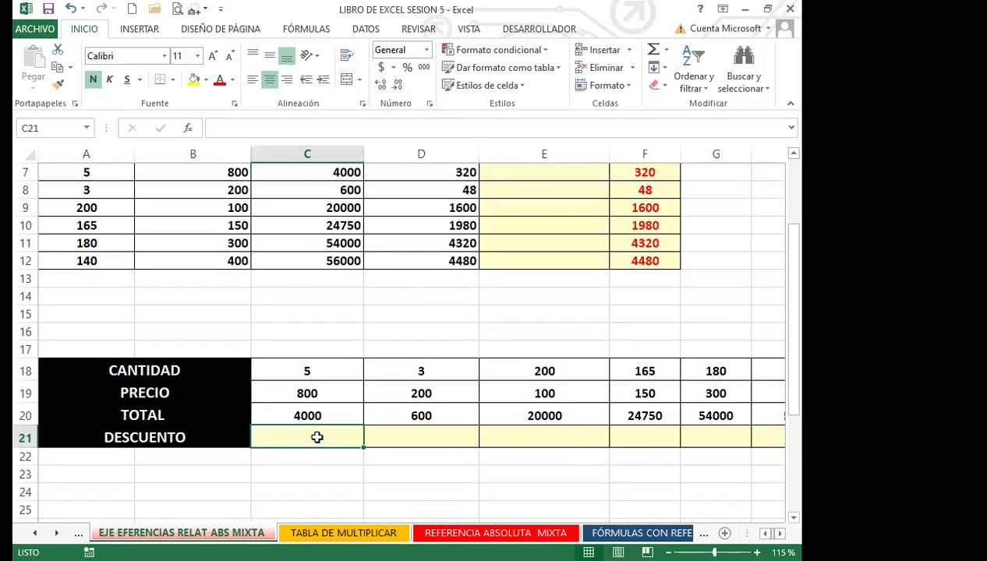
text(=)
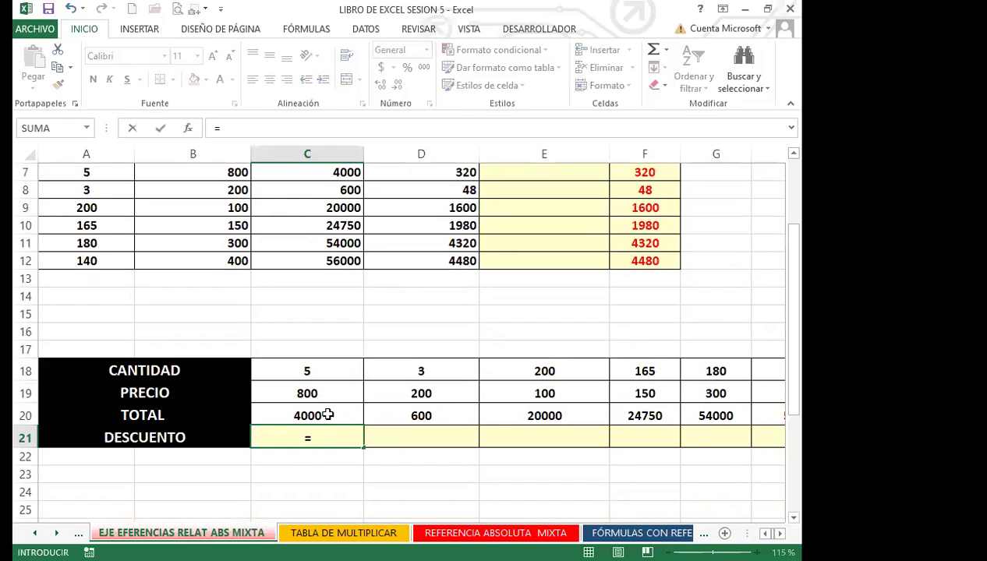
click(329, 414)
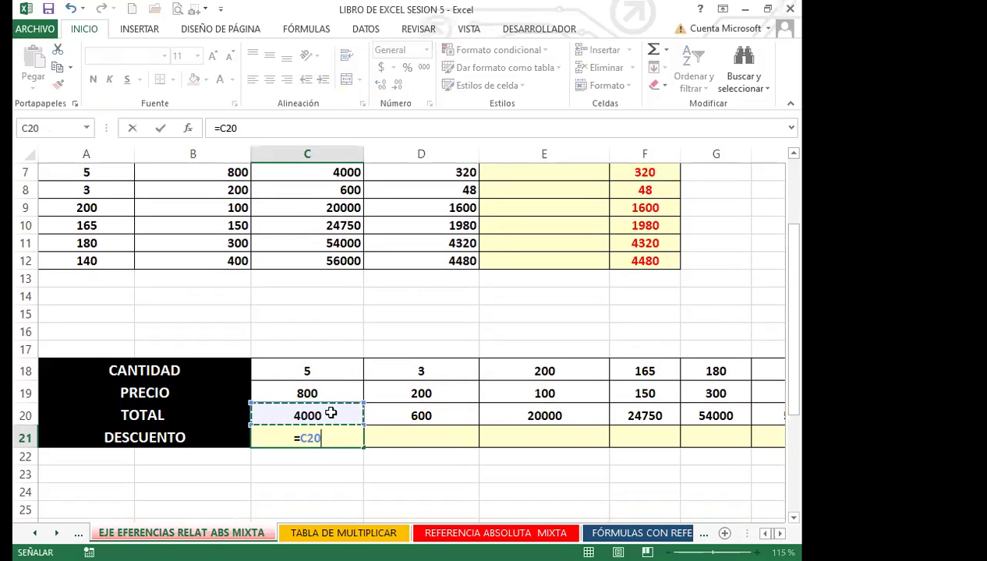
text(*)
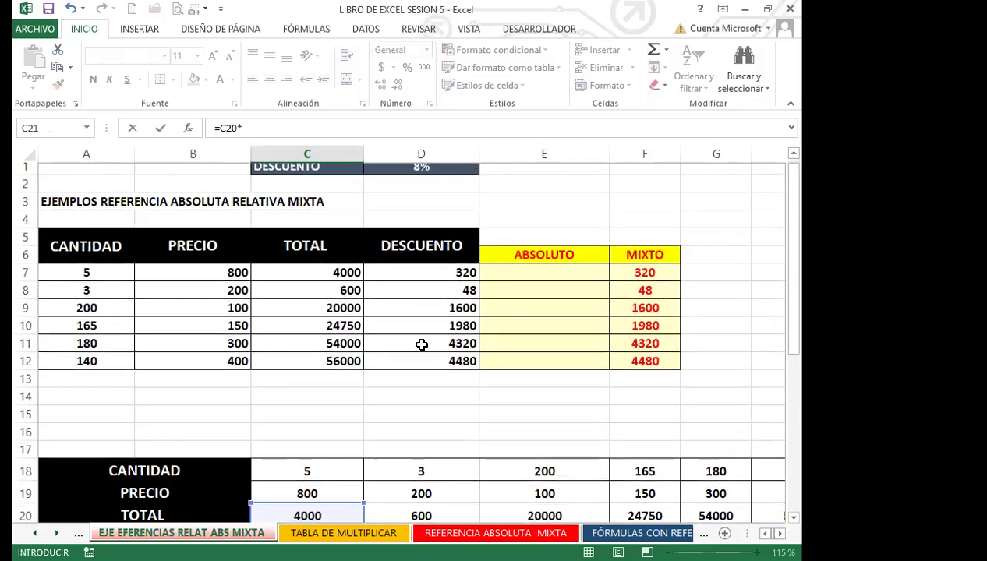
scroll(423, 345, up, 2)
click(436, 173)
scroll(448, 411, down, 2)
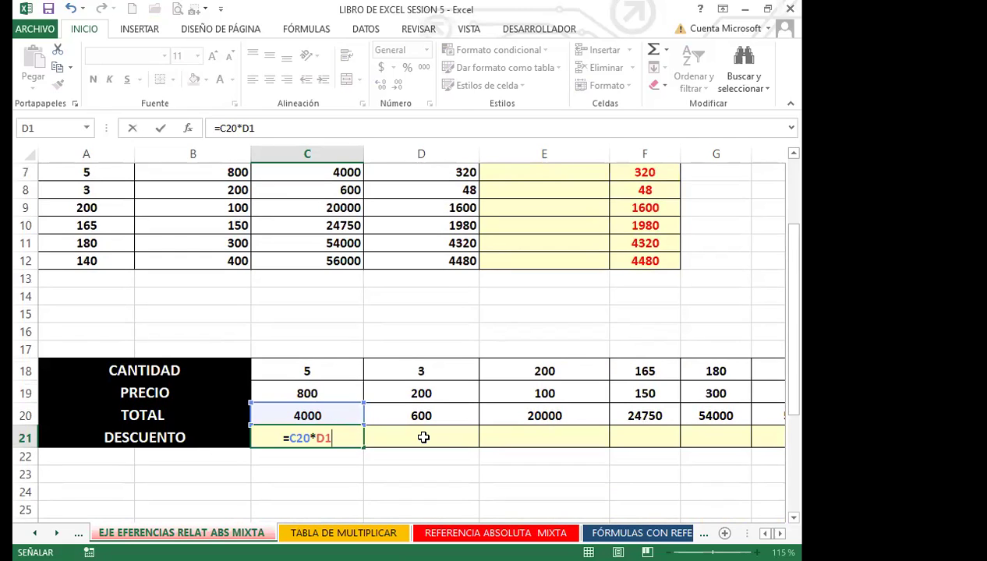
key(F4)
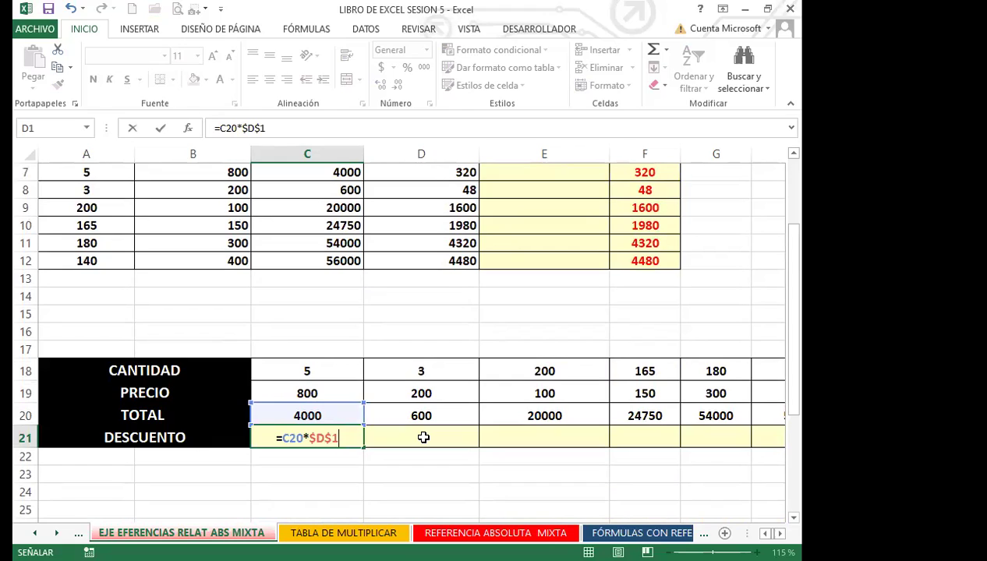
key(F4)
key(F4)
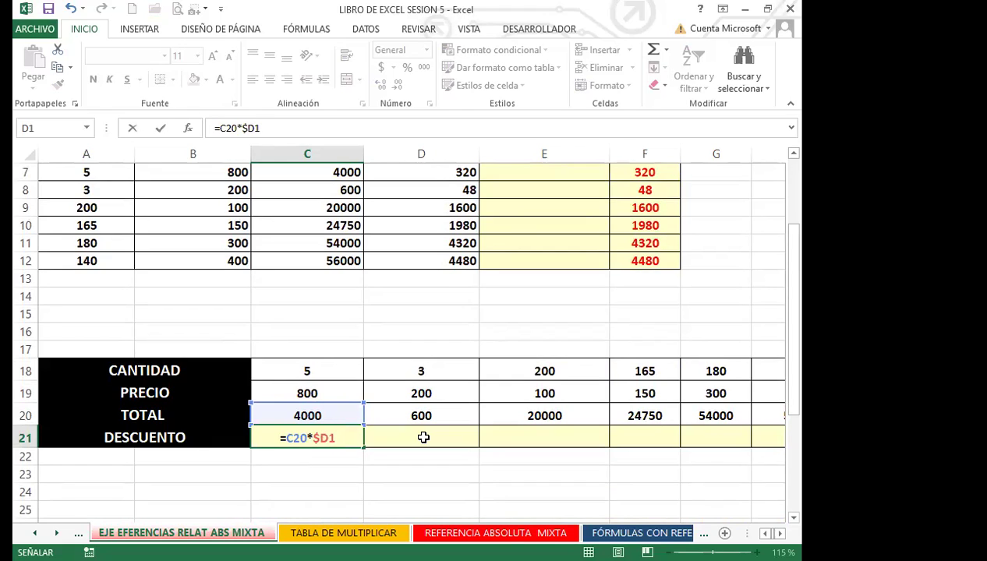
key(Return)
Copy the discount formula from C21 across the DESCUENTO row through H21, and check the formulas in C20 and F9.
click(329, 435)
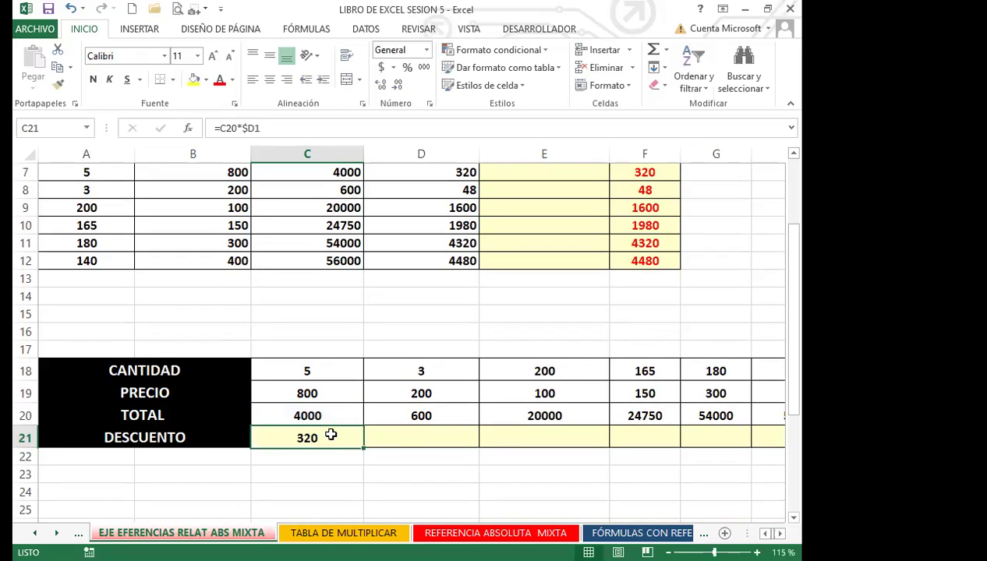
drag(364, 447, 622, 447)
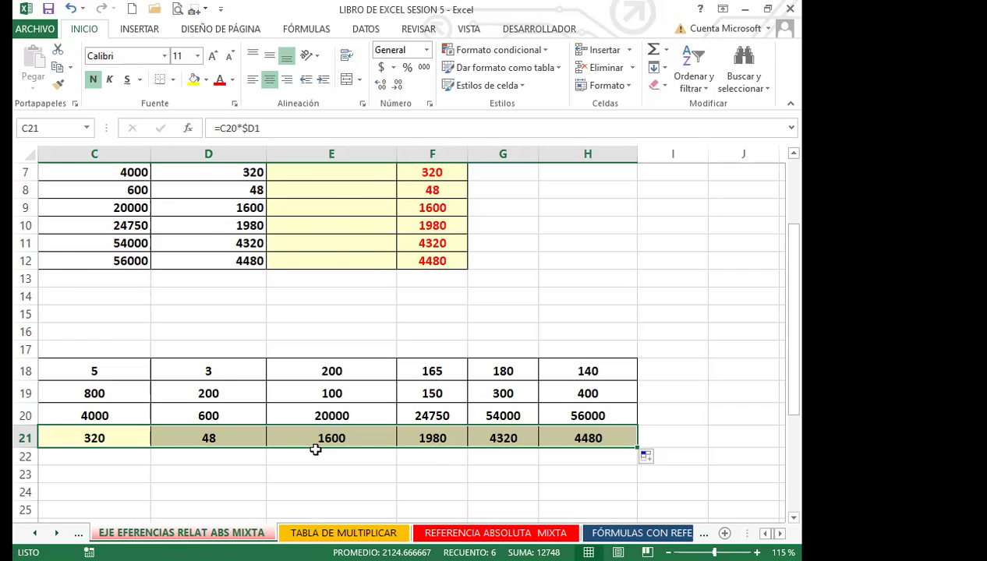
key(Home)
click(296, 421)
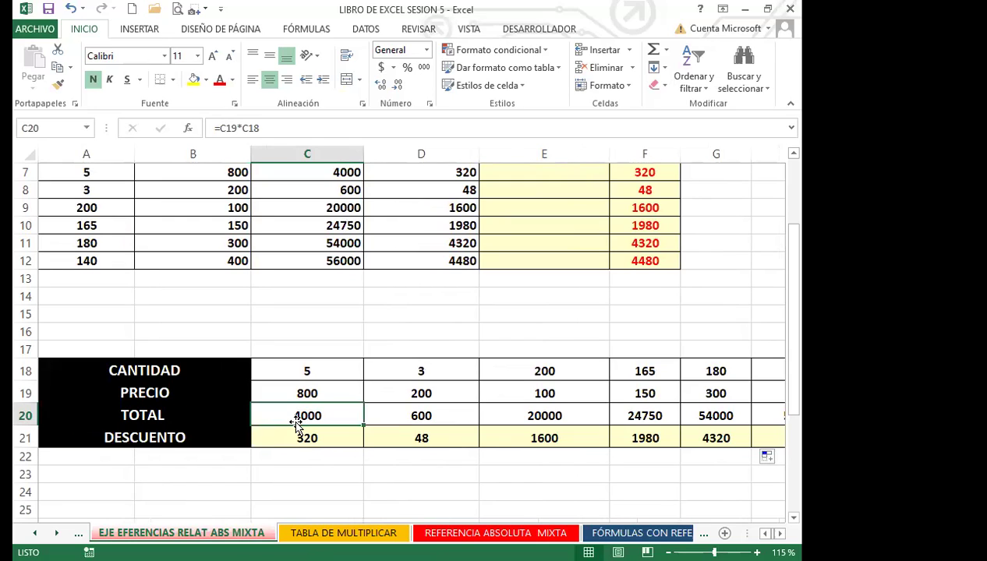
click(636, 209)
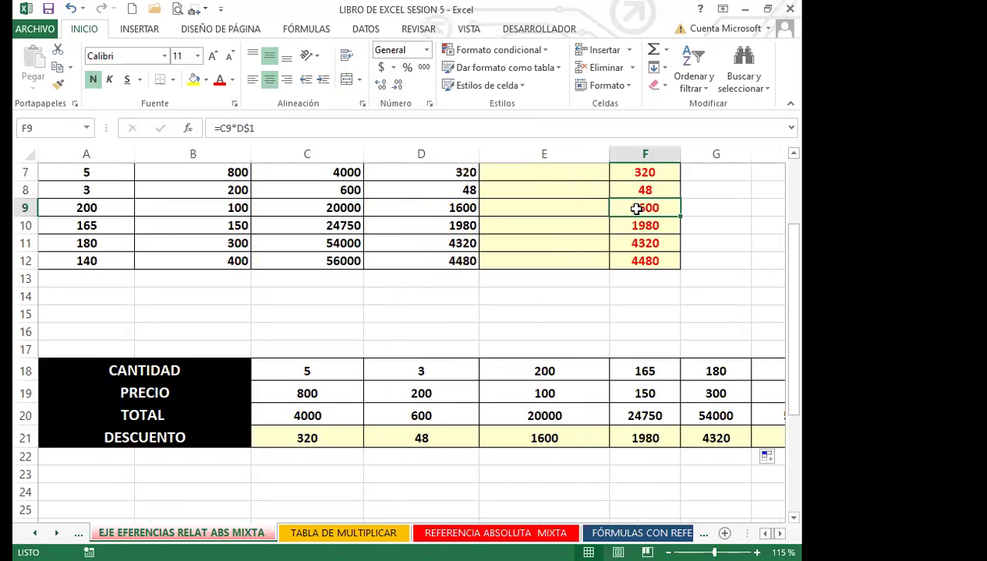
Change the discount formula in C21 to =C20*D$1, using a row-absolute mixed reference to the discount cell.
click(326, 433)
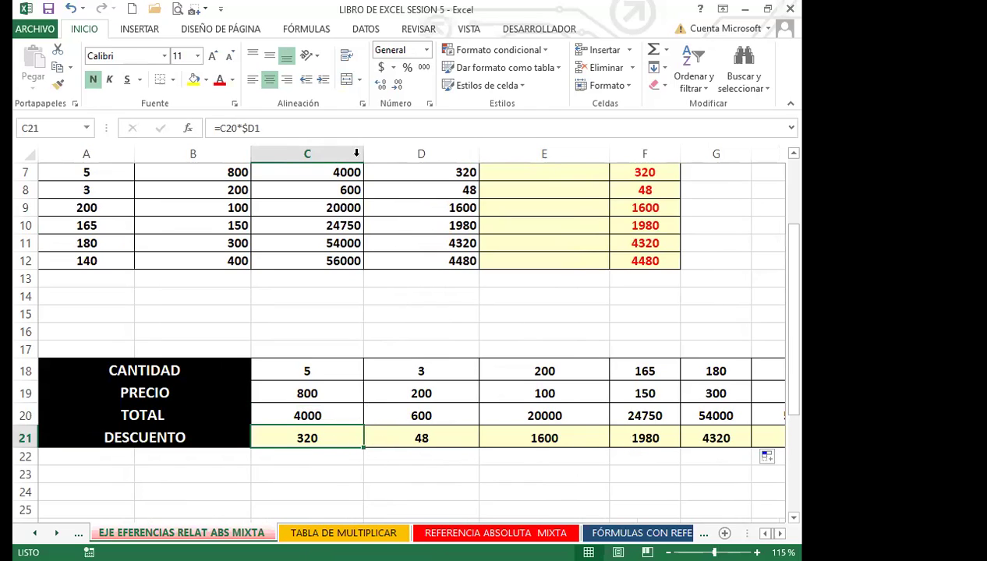
click(269, 124)
key(F4)
key(F4)
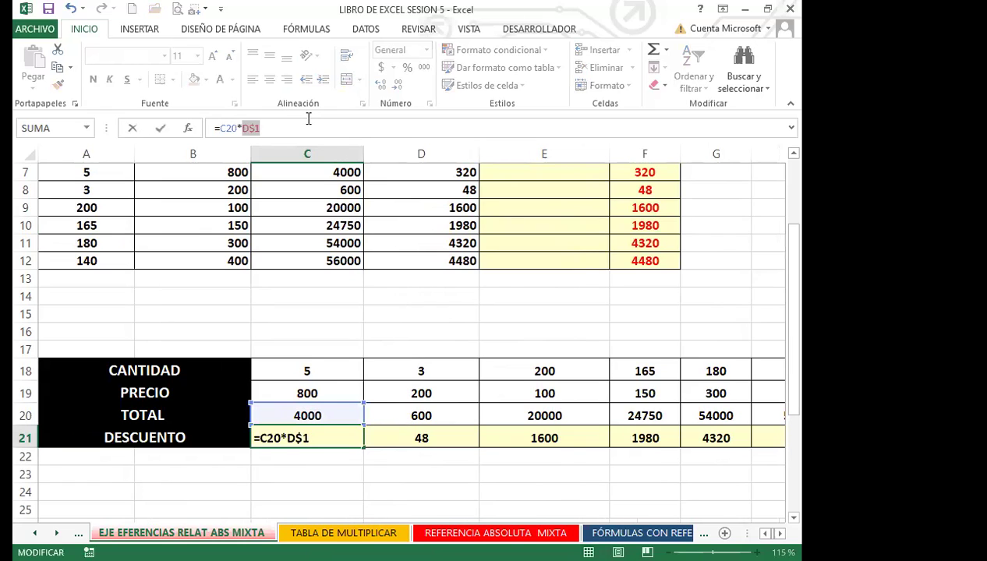
key(Return)
Try copying the row-absolute discount formula from C21 to D21, and undo both the copy and the formula change.
click(307, 432)
drag(363, 448, 400, 453)
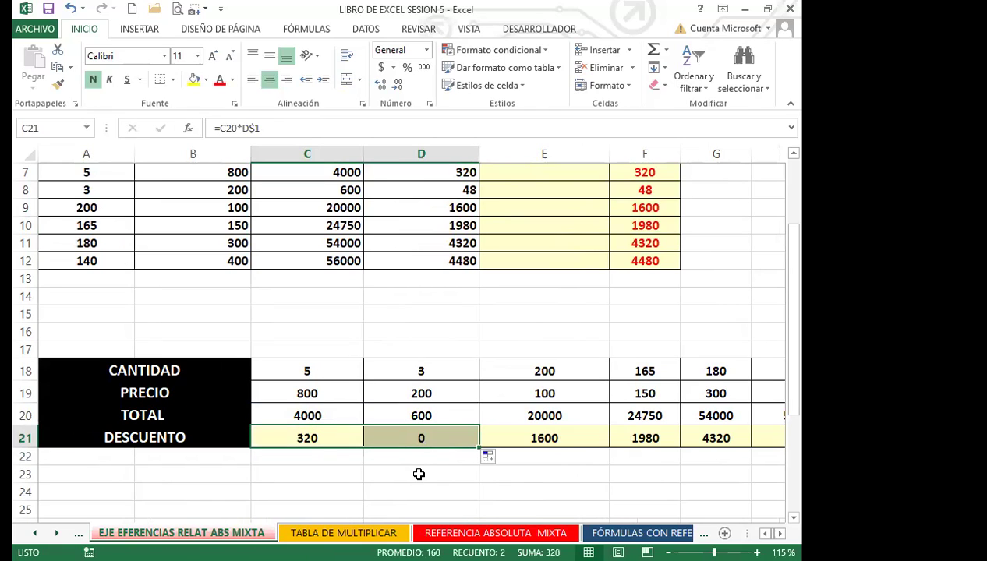
key(ctrl+z)
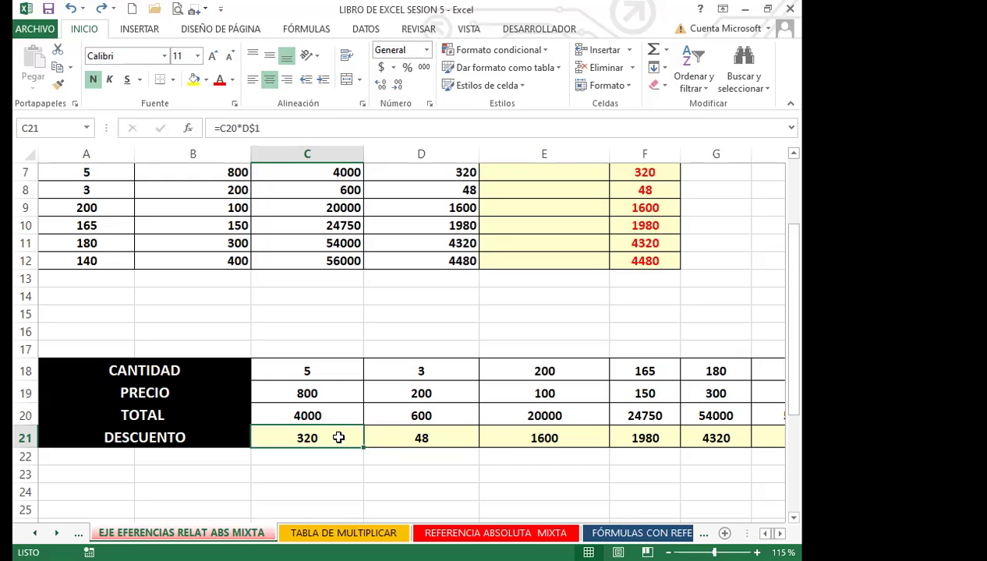
key(F4)
Start the formula =C7*D1 in E7 of the vertical table's ABSOLUTO column.
scroll(377, 410, up, 2)
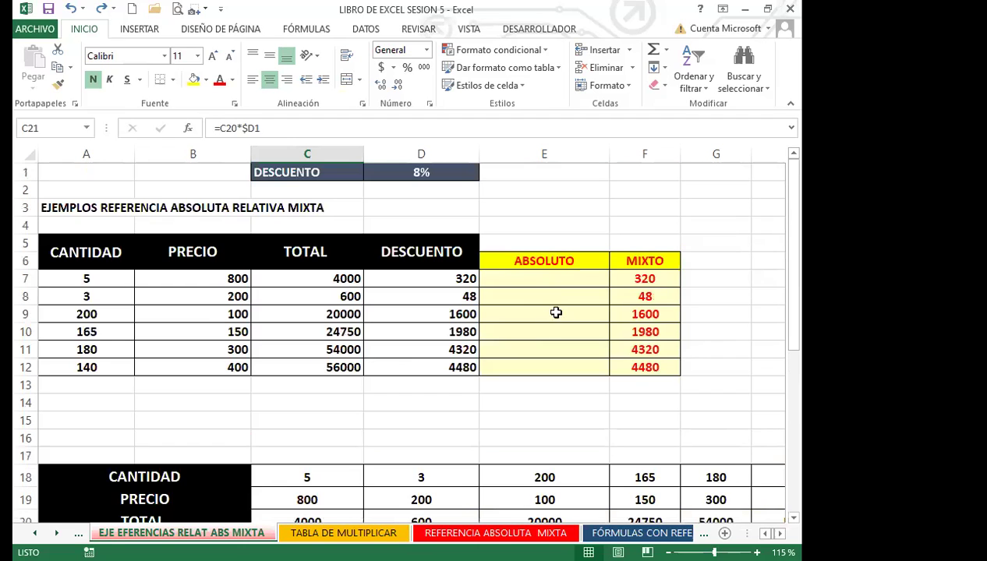
click(562, 281)
text(=)
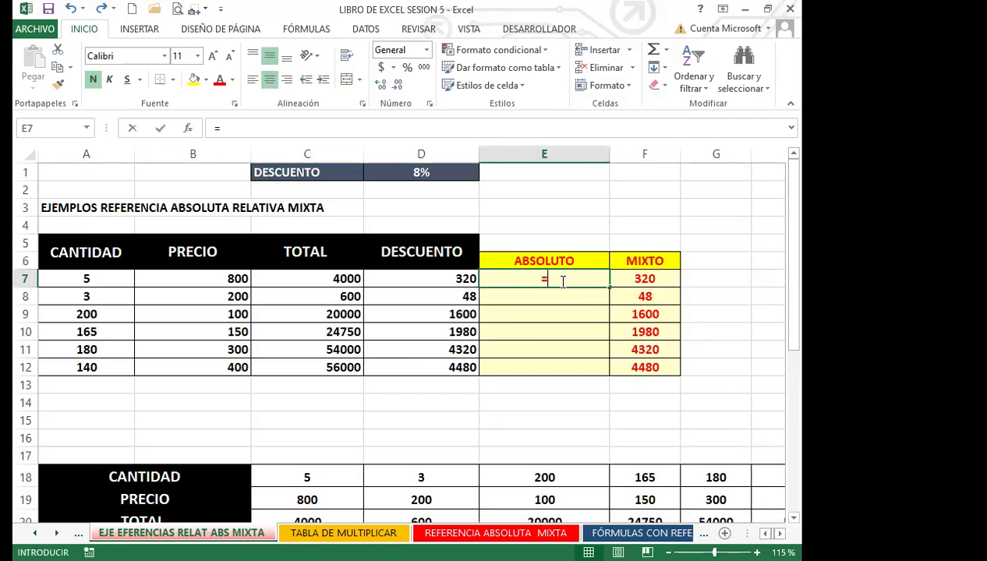
click(332, 279)
text(*)
click(425, 173)
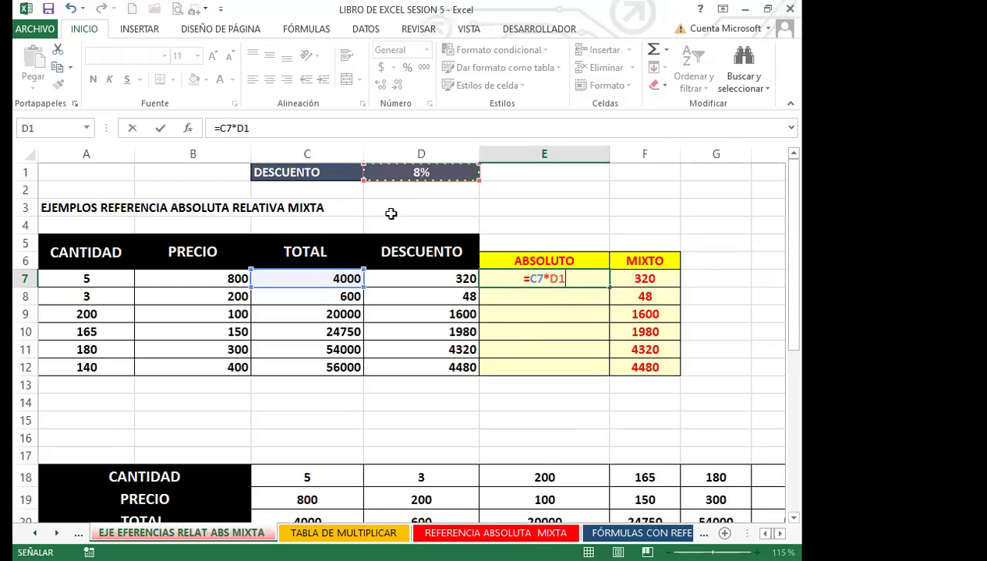
Cycle the D1 reference in E7's formula through its absolute, mixed and relative forms, ending on the relative form.
key(F4)
key(F4)
key(F4)
key(F4)
key(F4)
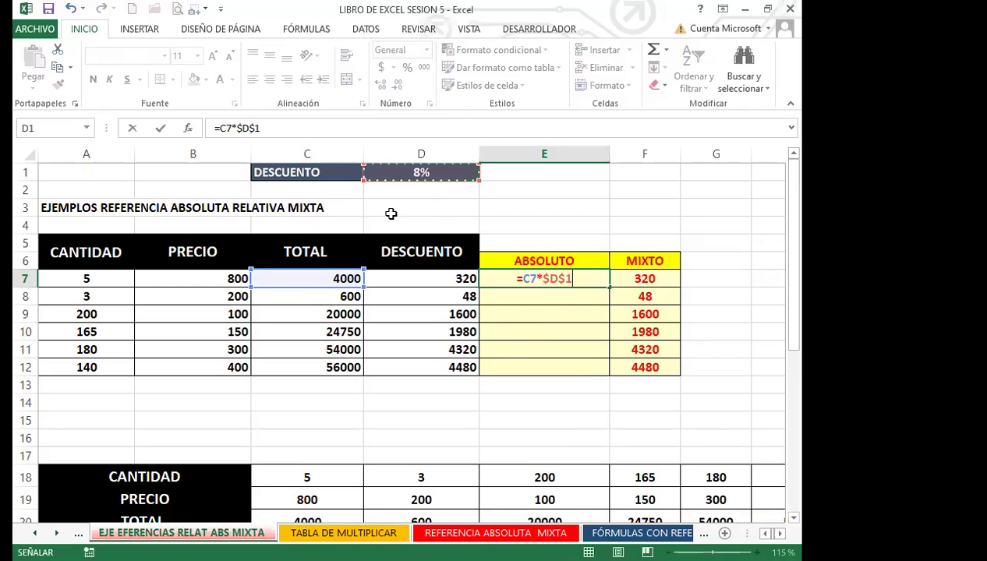
key(F4)
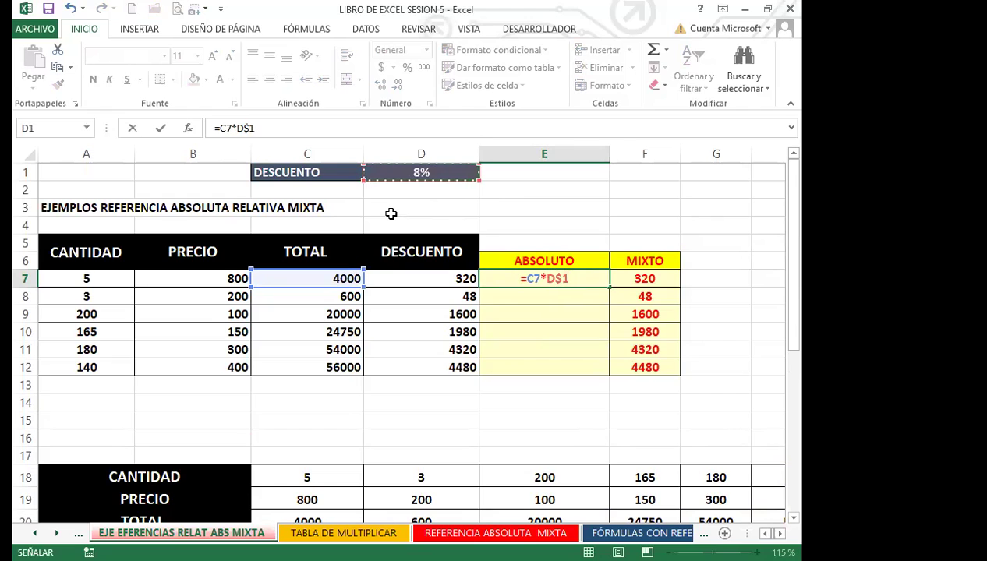
key(F4)
key(F4)
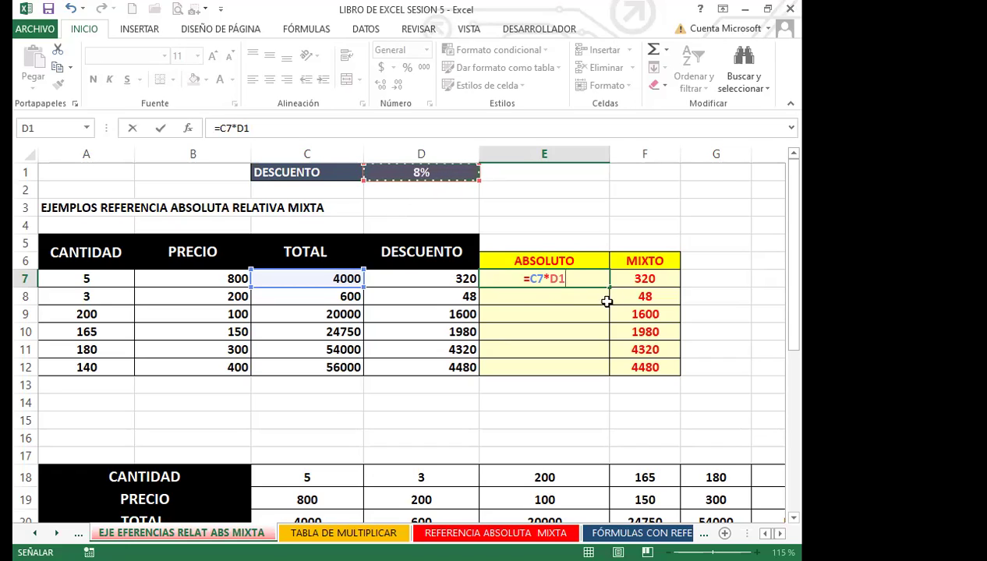
Complete E7 as =C7*$D$1 with an absolute discount reference, and copy it down the ABSOLUTO column through E12.
click(553, 281)
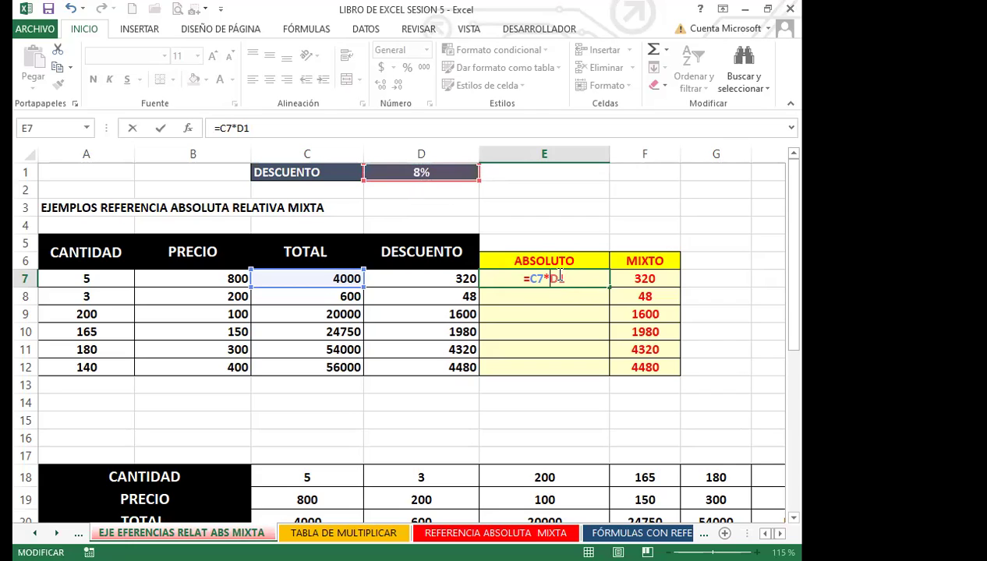
text($)
key(Right)
text($)
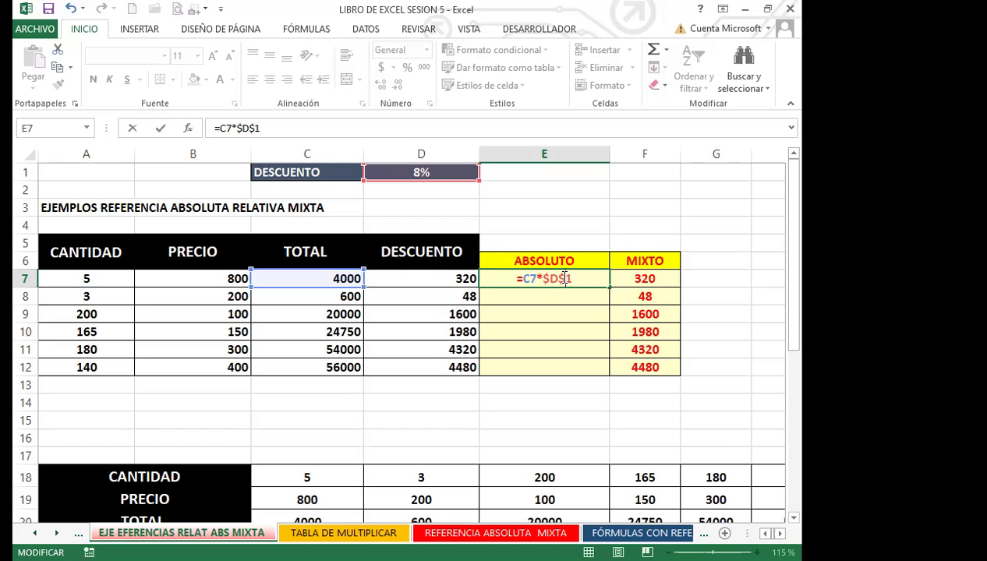
key(Return)
click(569, 279)
drag(609, 288, 613, 379)
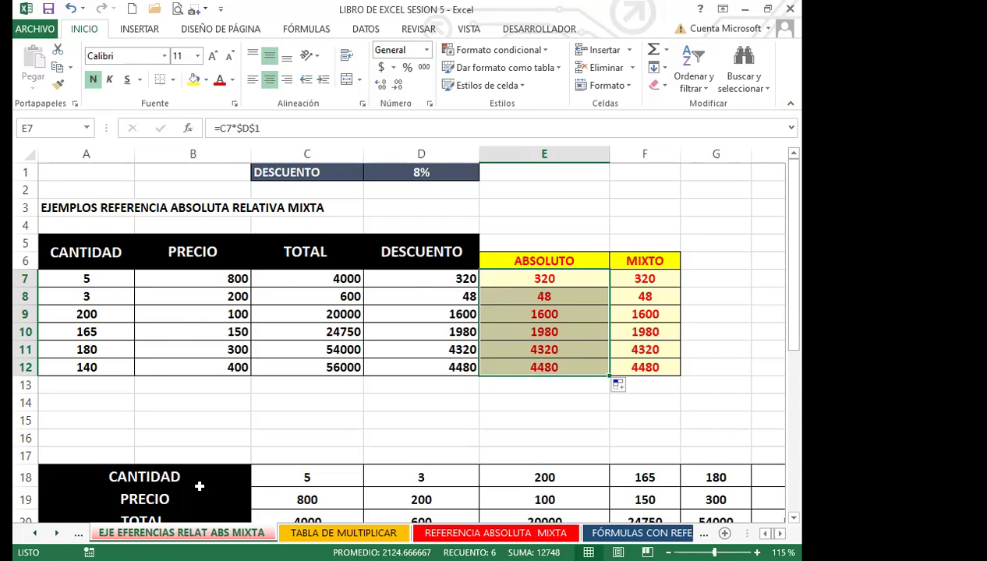
On the TABLA DE MULTIPLICAR sheet, set the header multipliers to 2 in B1, 4 in D1 and 5 in E1.
key(ctrl+Page_Down)
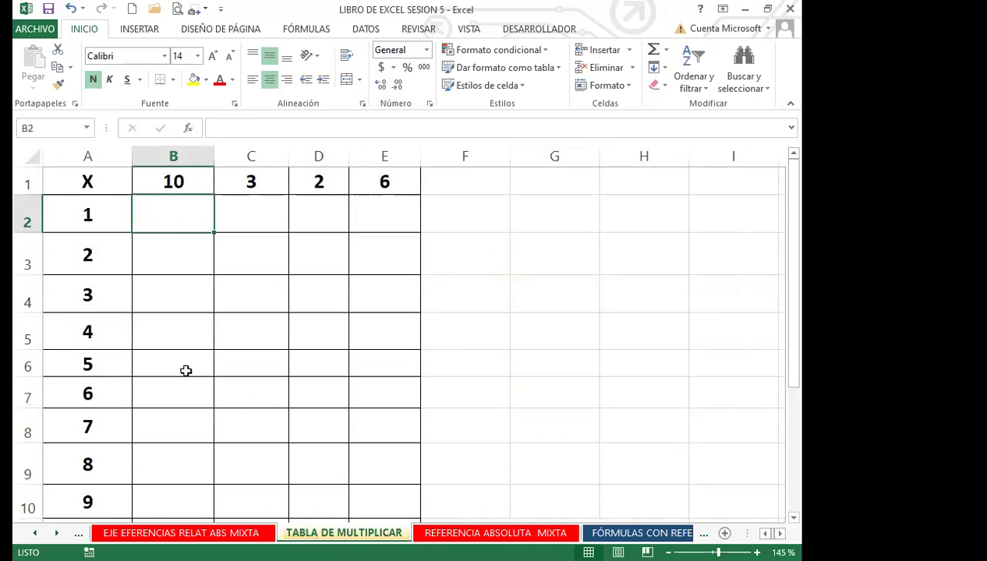
scroll(159, 228, down, 1)
scroll(160, 240, up, 1)
scroll(170, 249, down, 1)
scroll(170, 248, up, 1)
click(188, 180)
text(2)
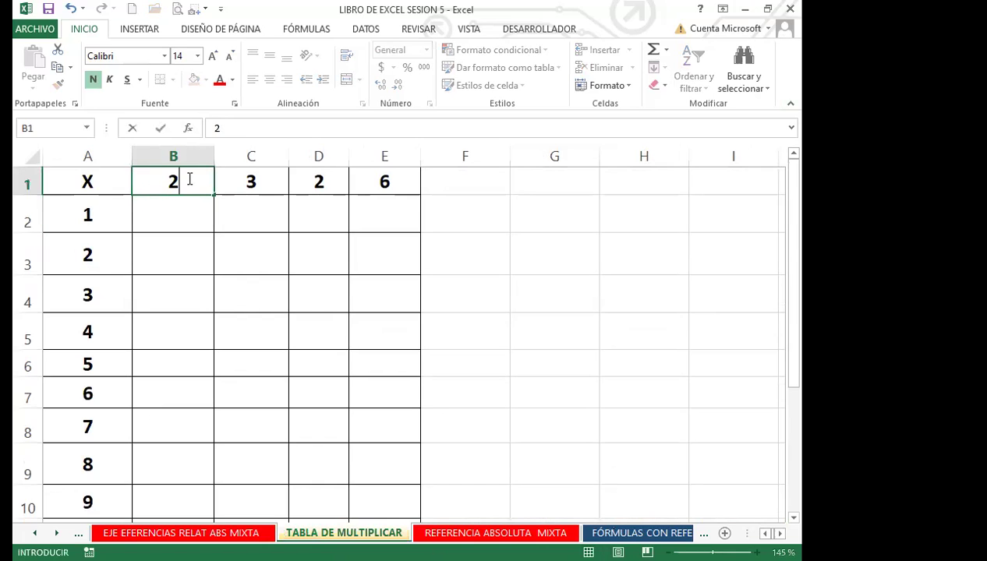
key(Right)
key(Right)
text(4)
key(Right)
text(5)
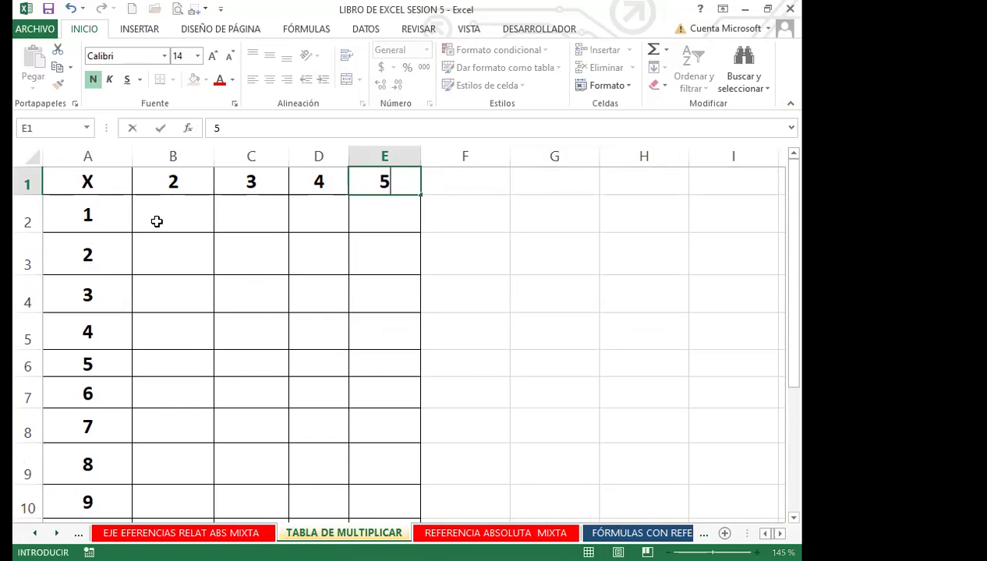
click(169, 219)
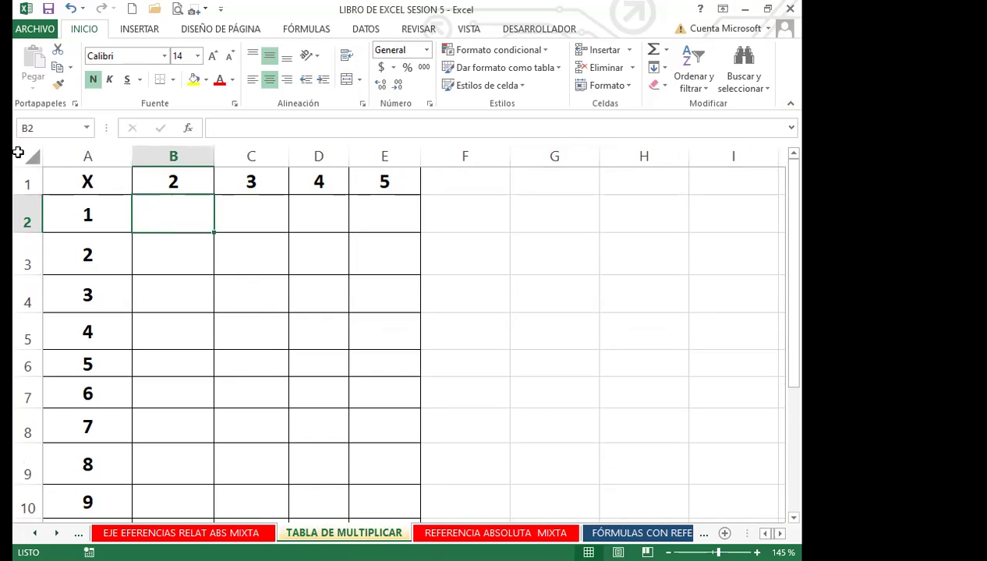
Enter =B$1*A2 in B2 of the multiplication table, using a row-absolute mixed reference to the header multiplier.
click(26, 182)
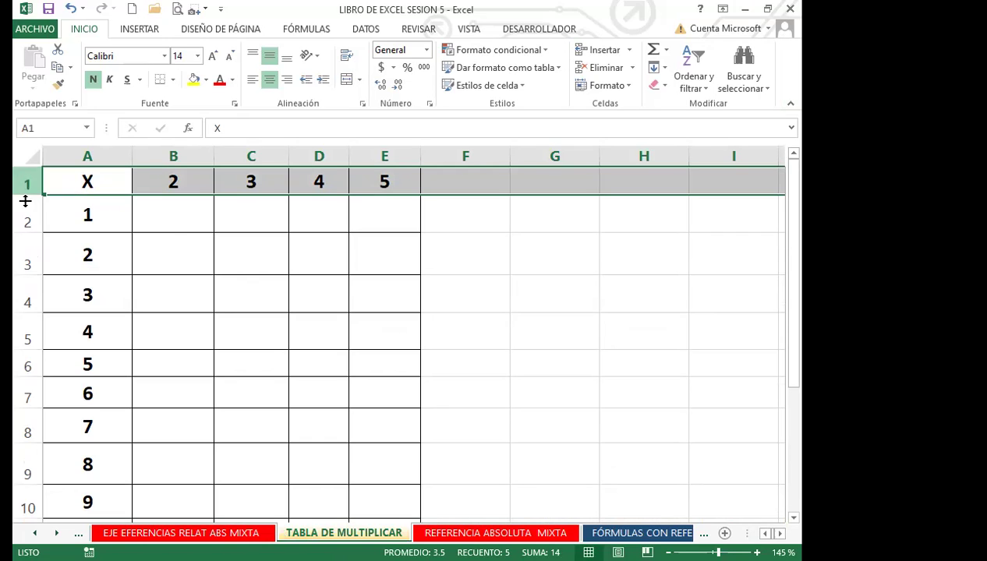
click(170, 222)
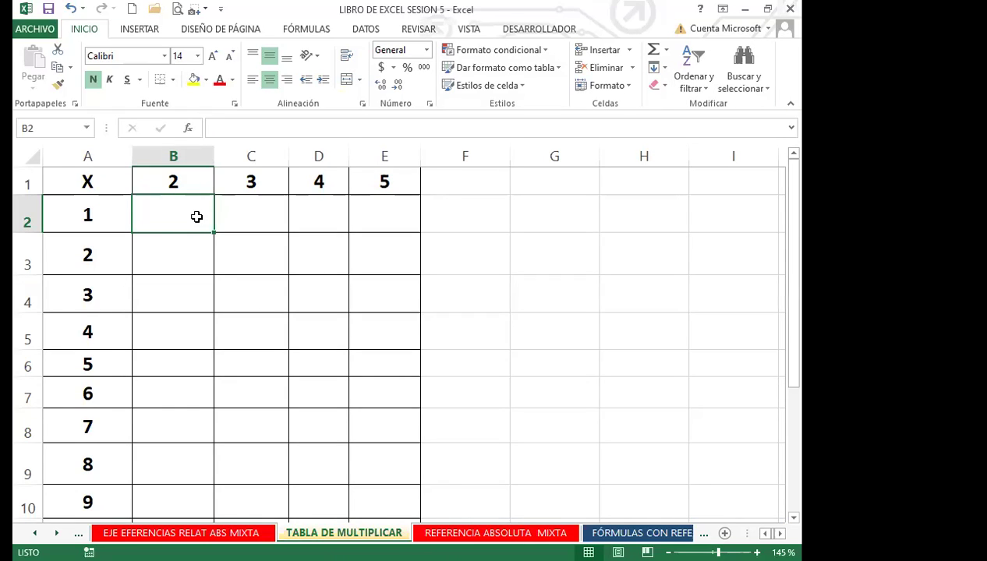
text(=)
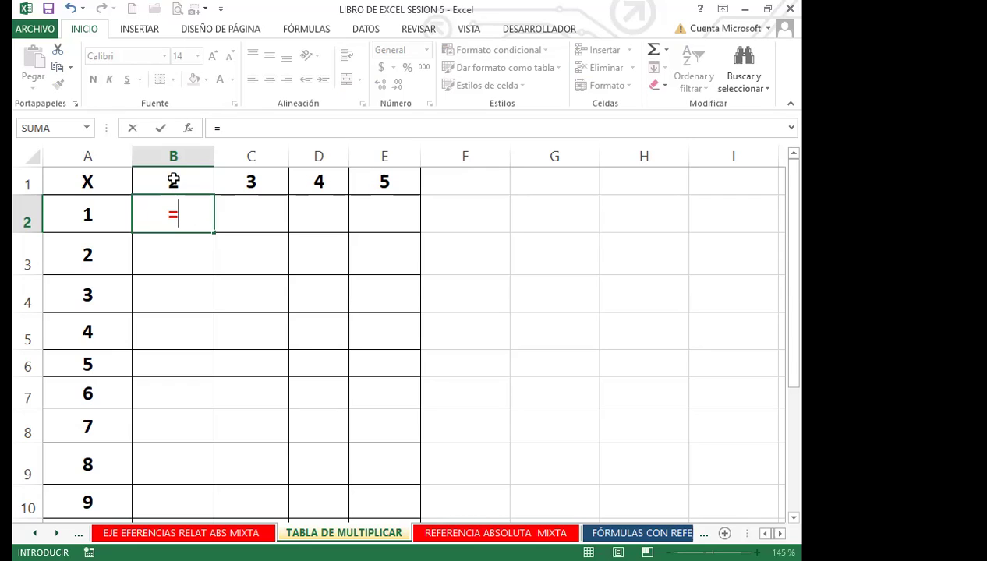
click(189, 182)
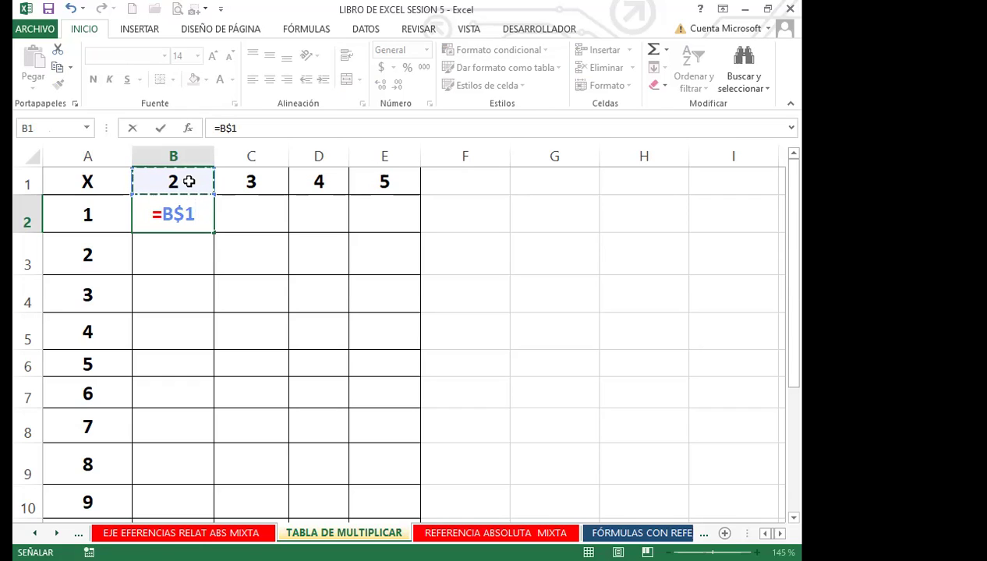
text(*)
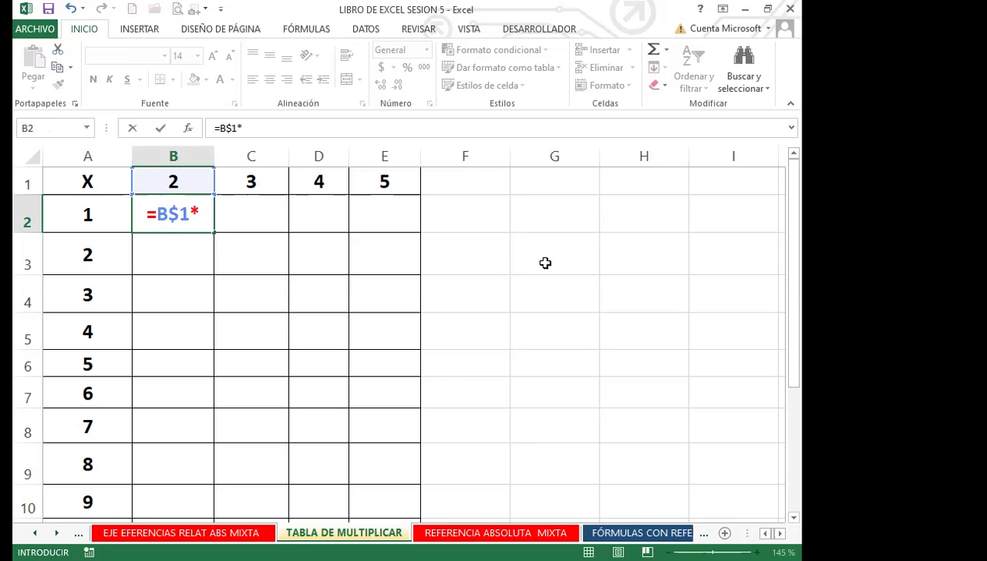
click(121, 206)
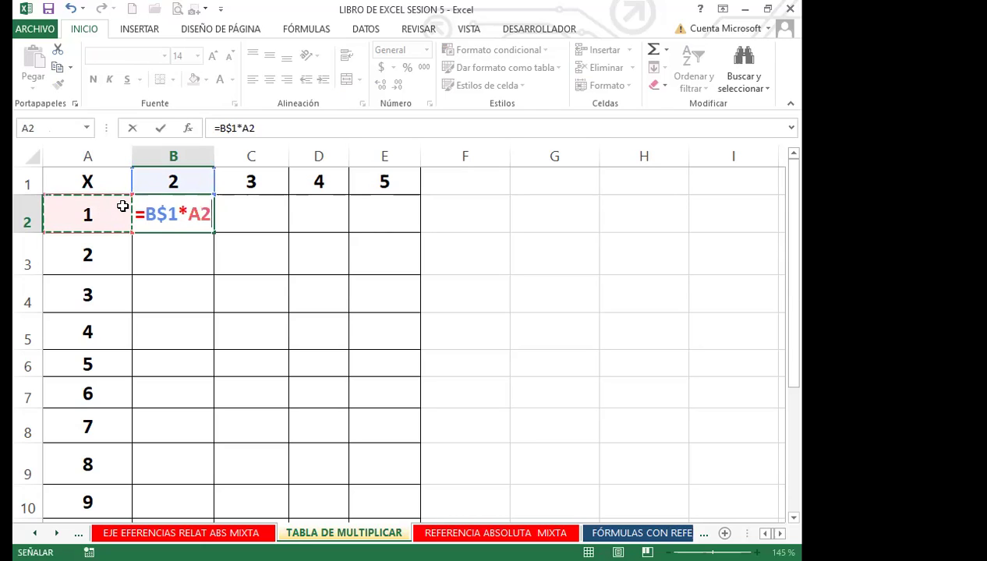
key(Return)
Copy the multiplication formula from B2 down column B through B11.
click(199, 209)
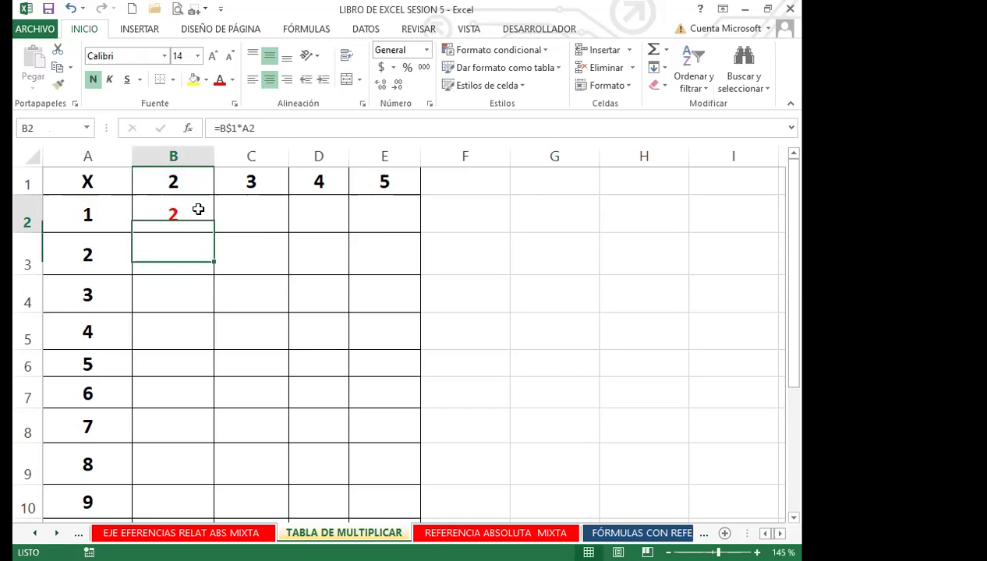
drag(213, 234, 185, 482)
scroll(168, 352, up, 1)
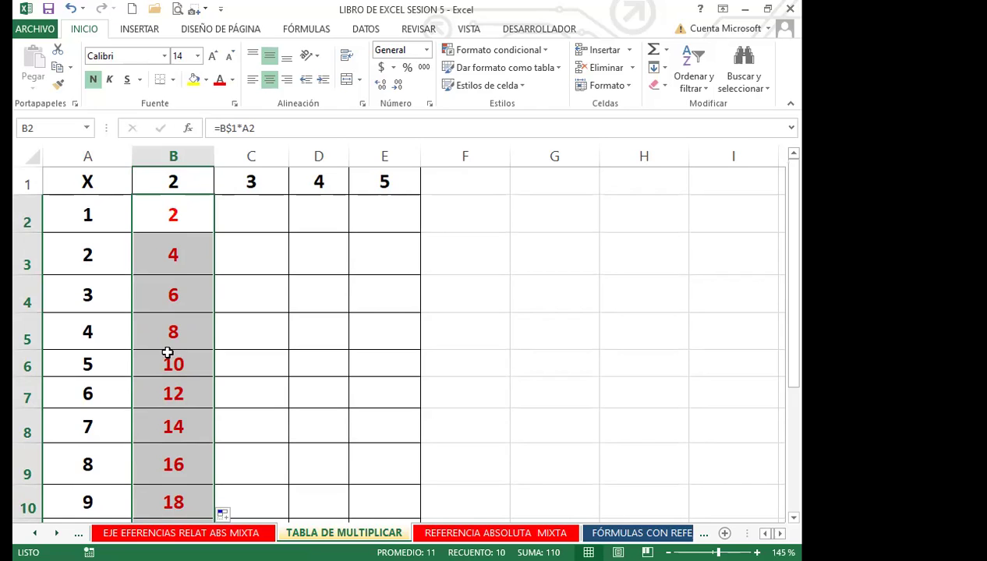
Enter =$C$1*A2 in C2 with an absolute reference to the header multiplier, and copy it down column C through C11.
click(259, 227)
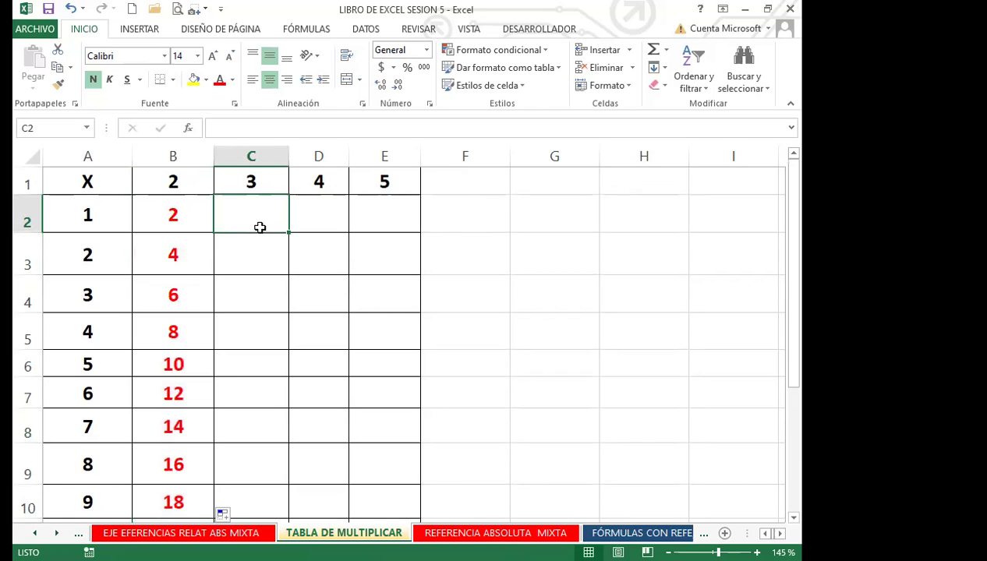
text(=)
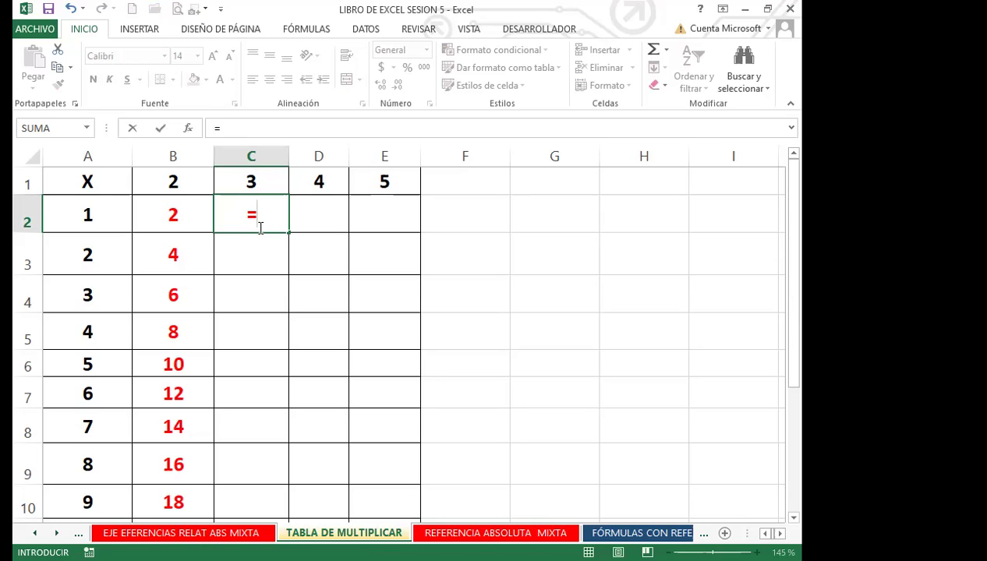
click(277, 188)
key(F4)
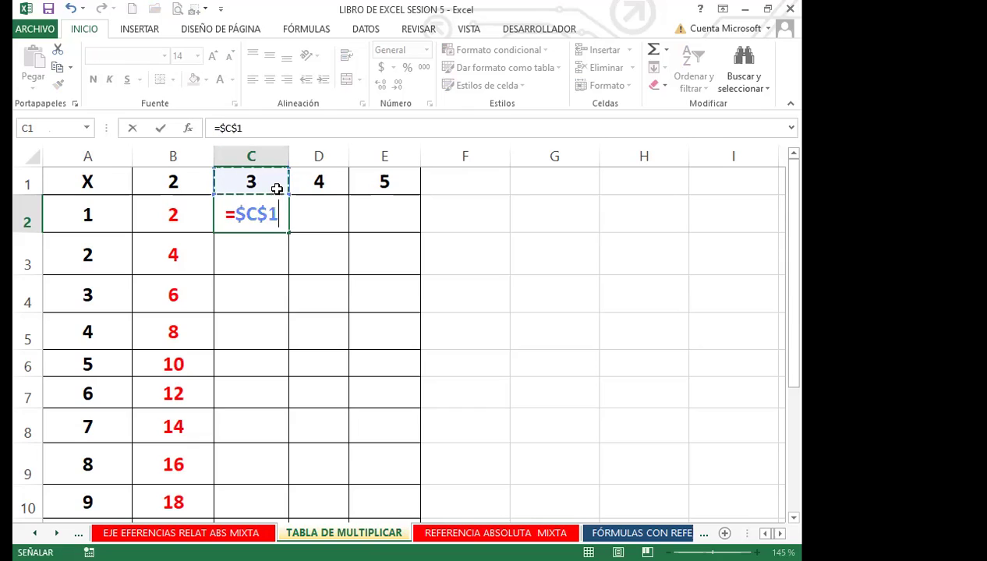
text(*)
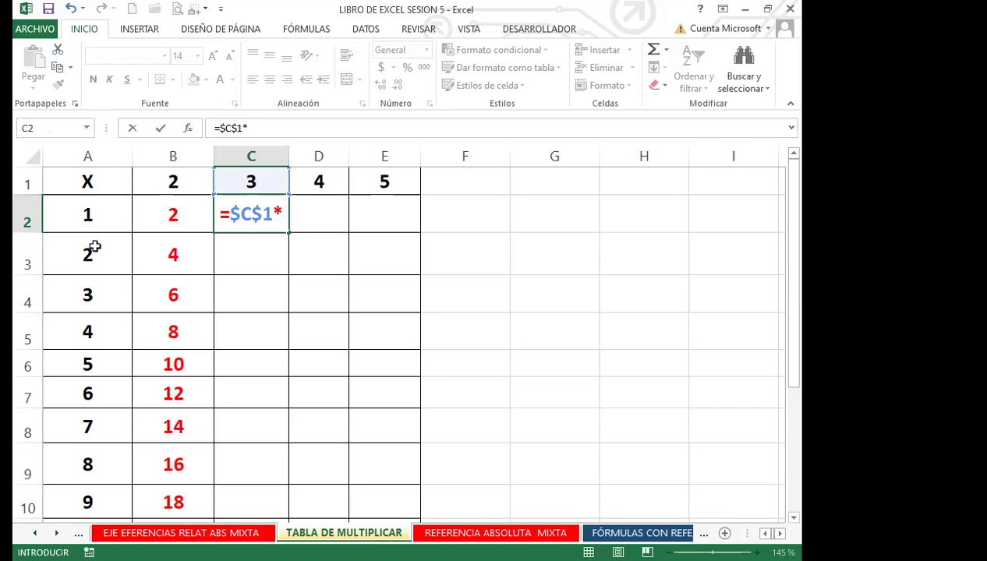
click(91, 218)
key(Return)
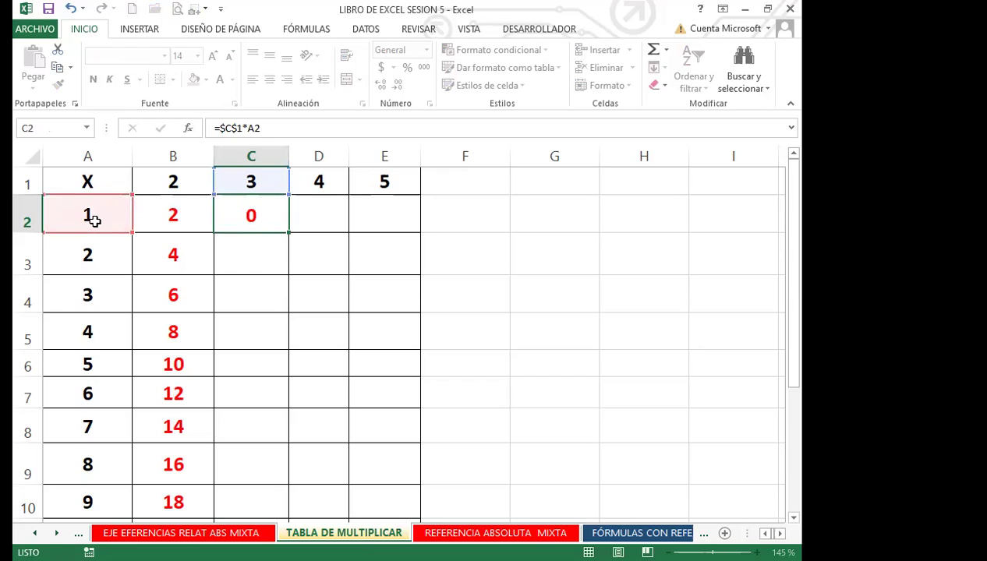
click(265, 218)
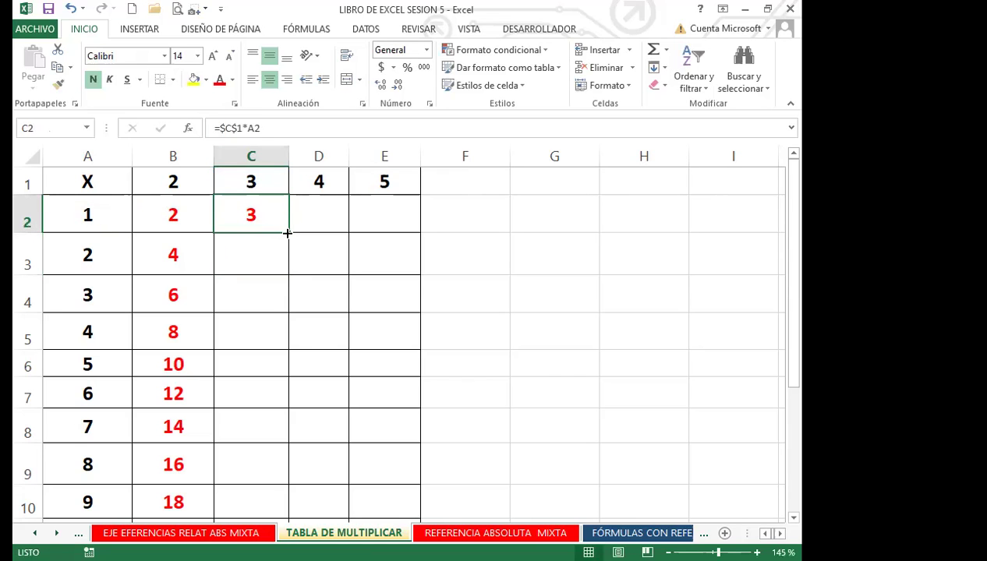
double_click(287, 232)
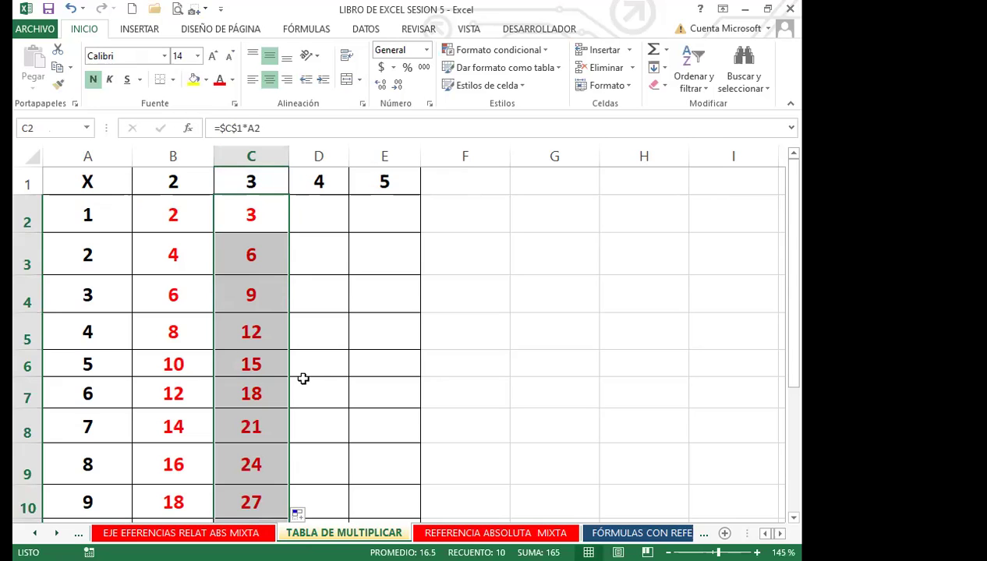
Enter =D$1*A2 in D2 with a row-absolute reference to the header multiplier, and copy it down column D through D11.
click(318, 214)
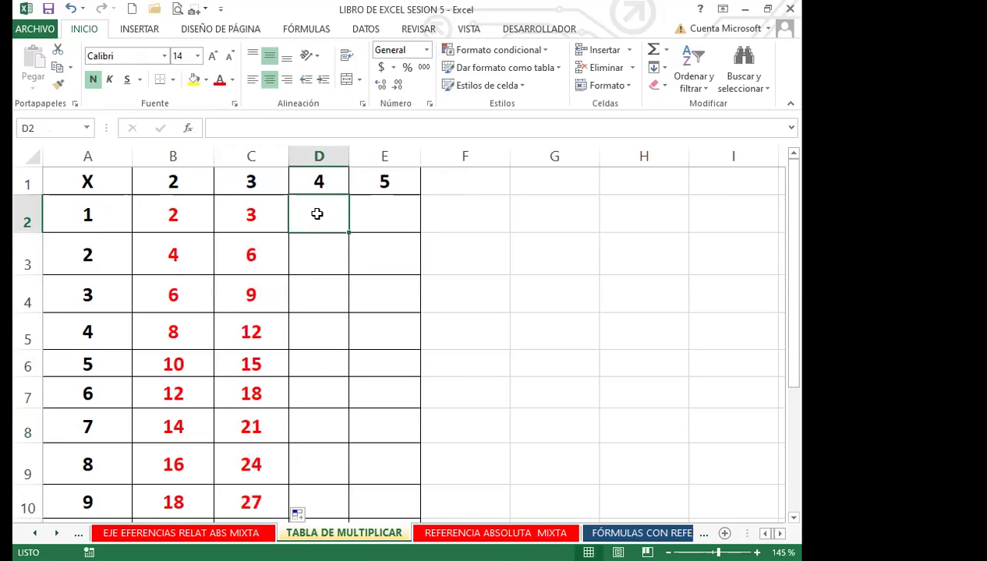
text(=)
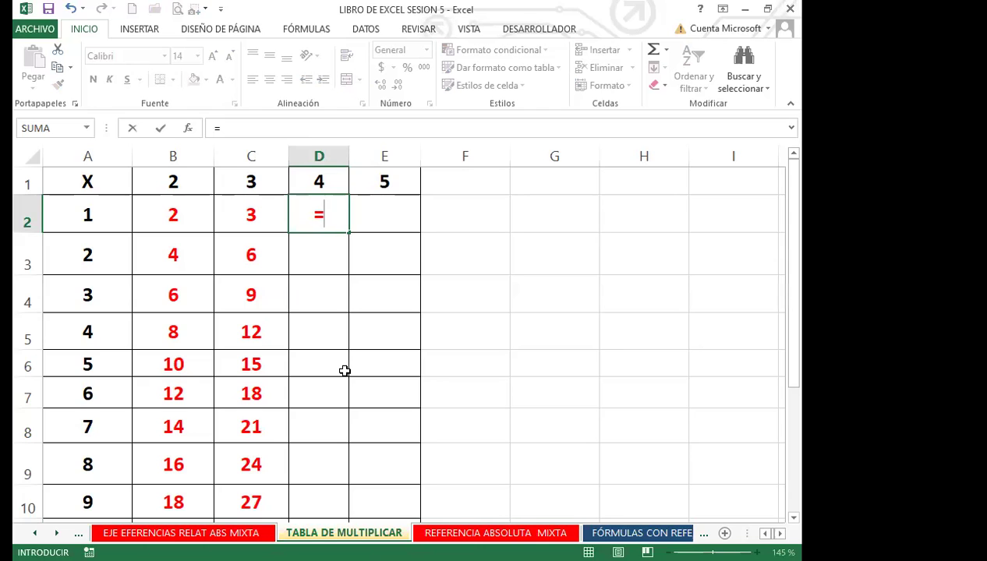
click(326, 179)
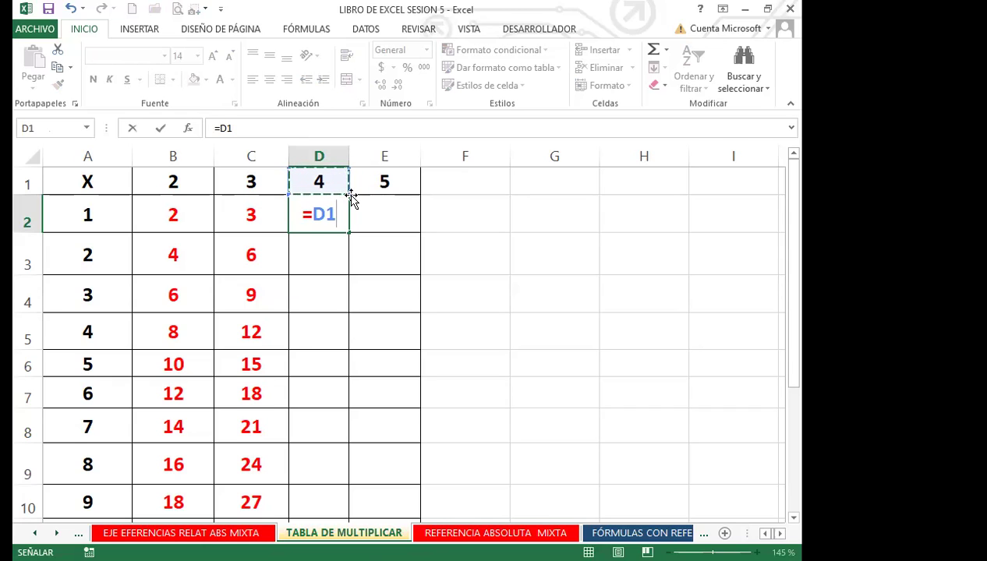
key(F4)
key(F4)
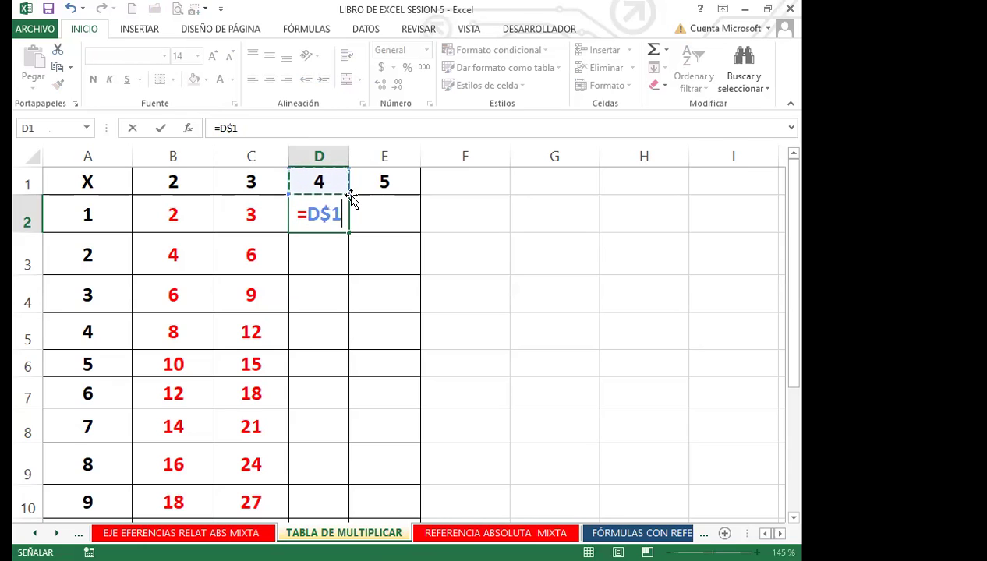
text(*)
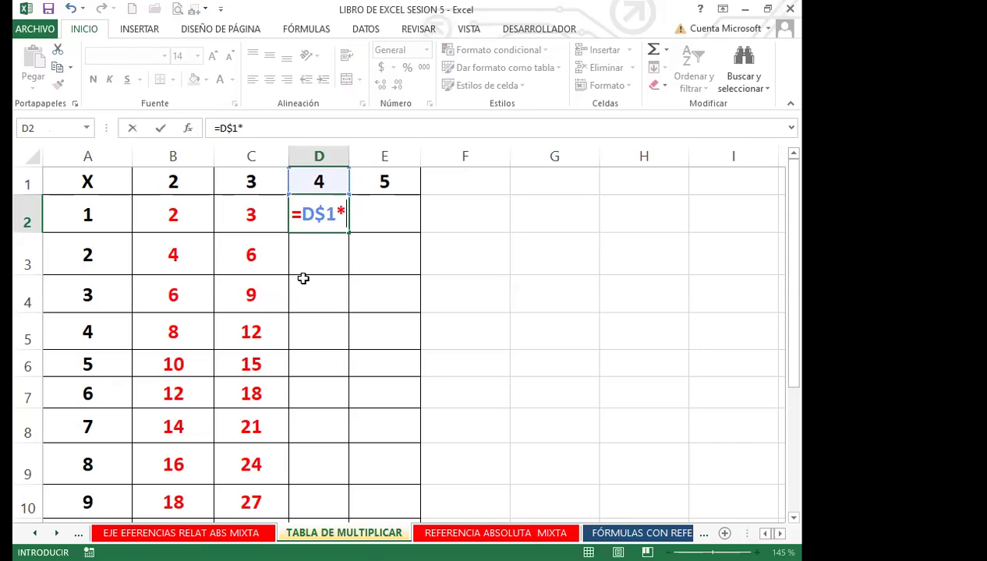
click(99, 216)
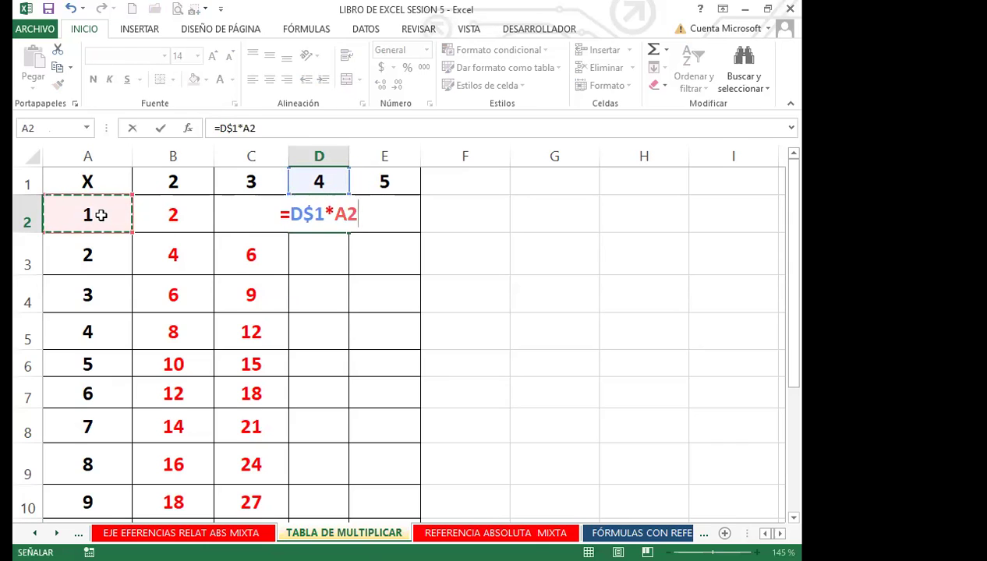
key(Return)
click(323, 219)
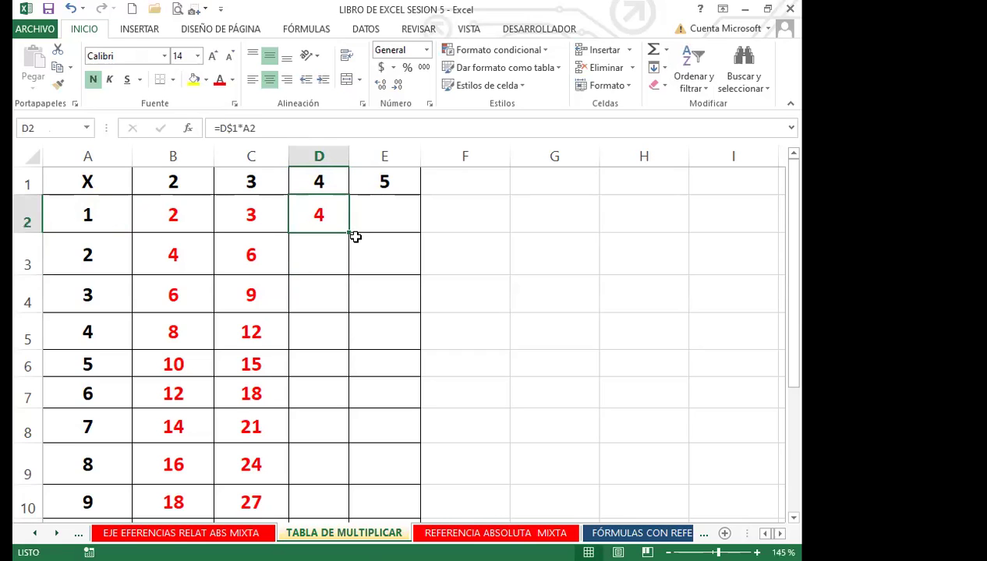
double_click(351, 234)
Enter =$E$1*A2 in E2 with an absolute reference to the header multiplier, and copy it down column E through E11.
click(389, 215)
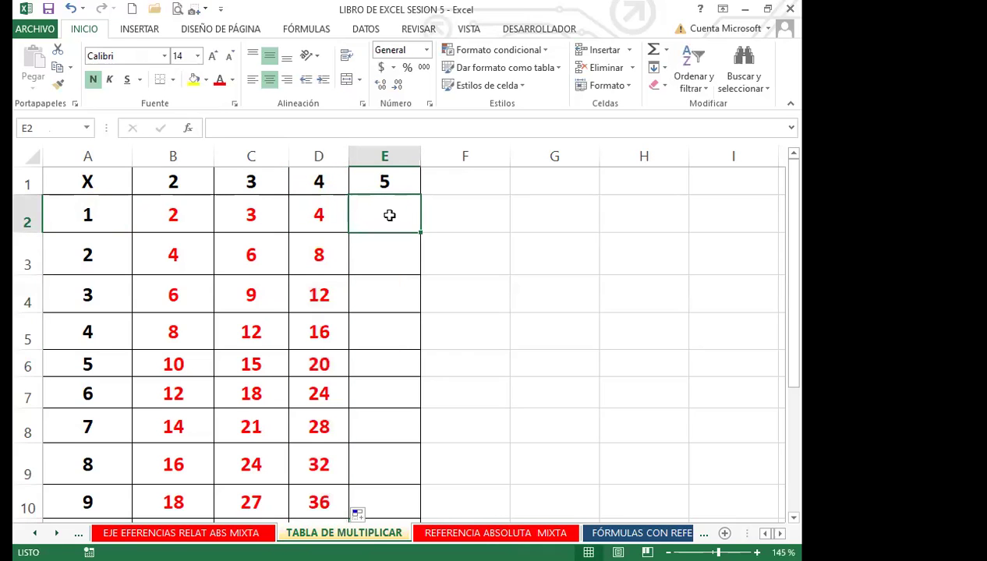
text(=)
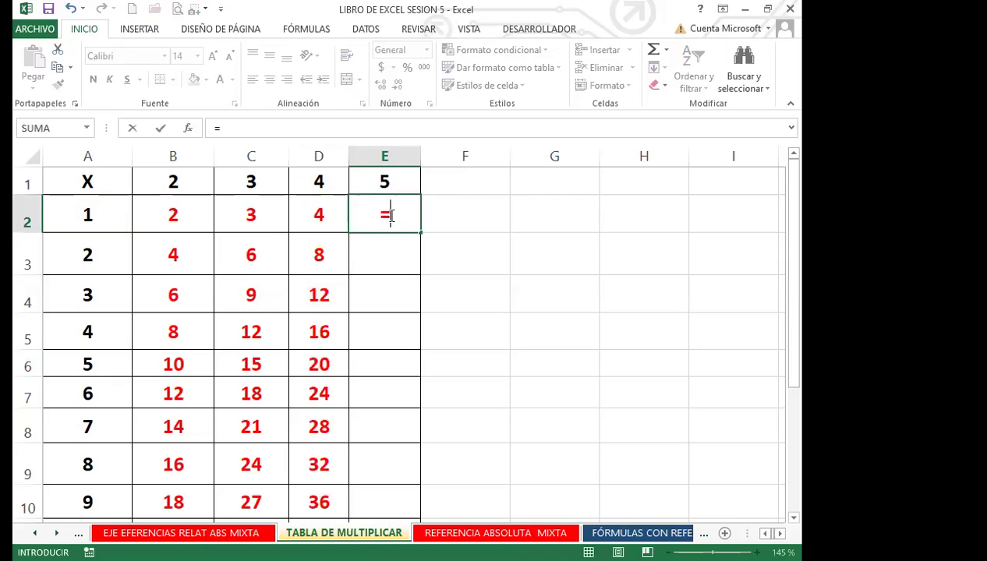
click(399, 181)
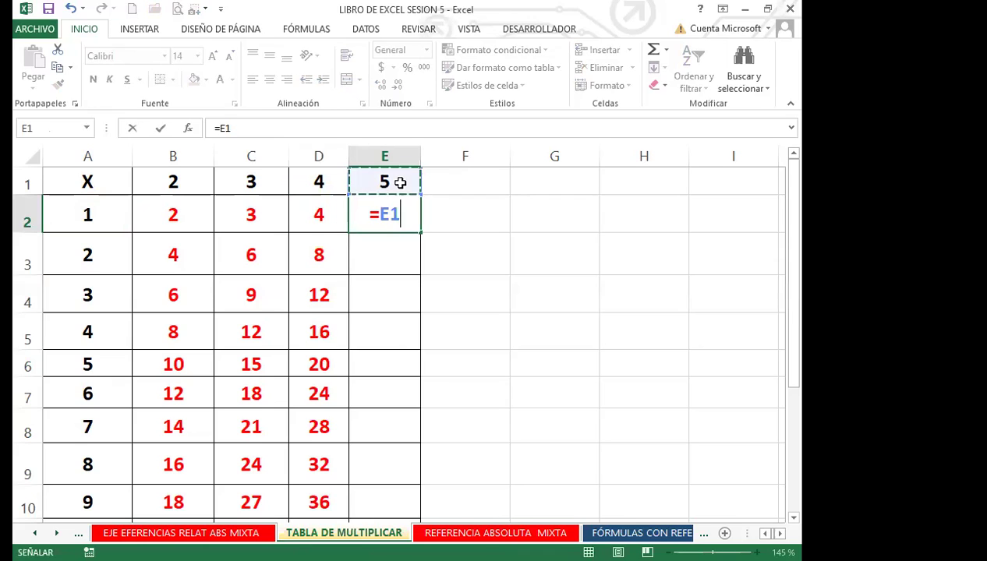
key(F4)
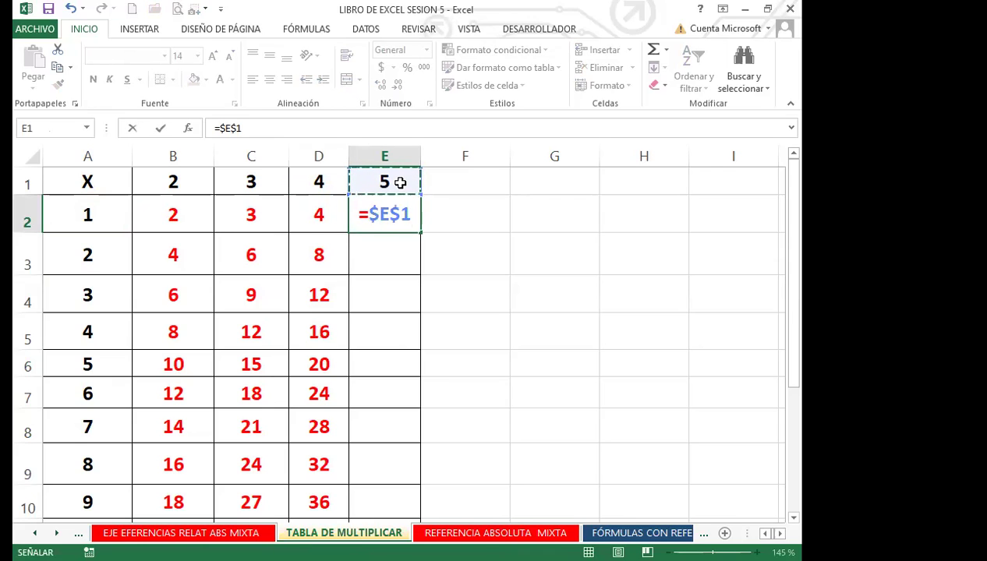
text(*)
click(103, 215)
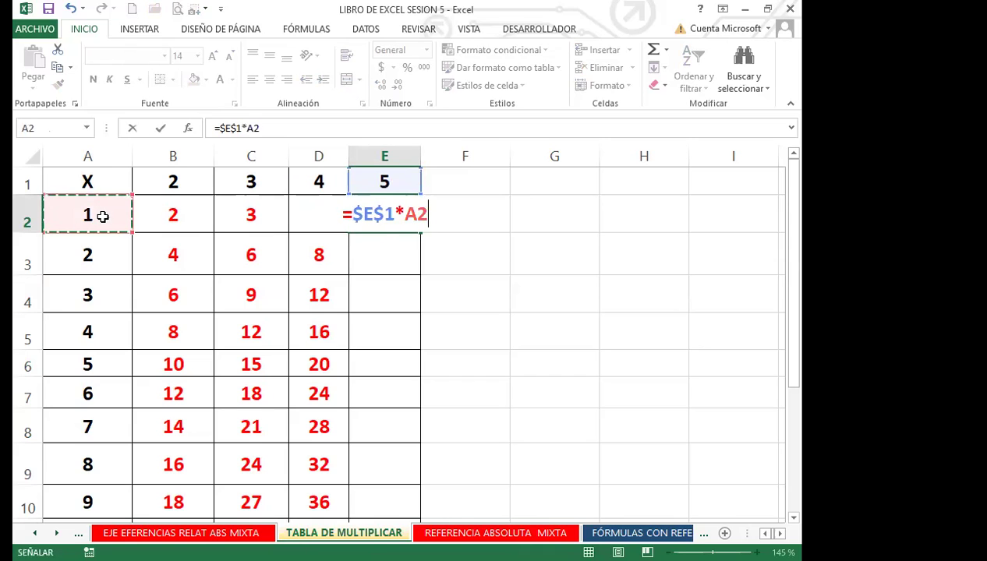
key(Return)
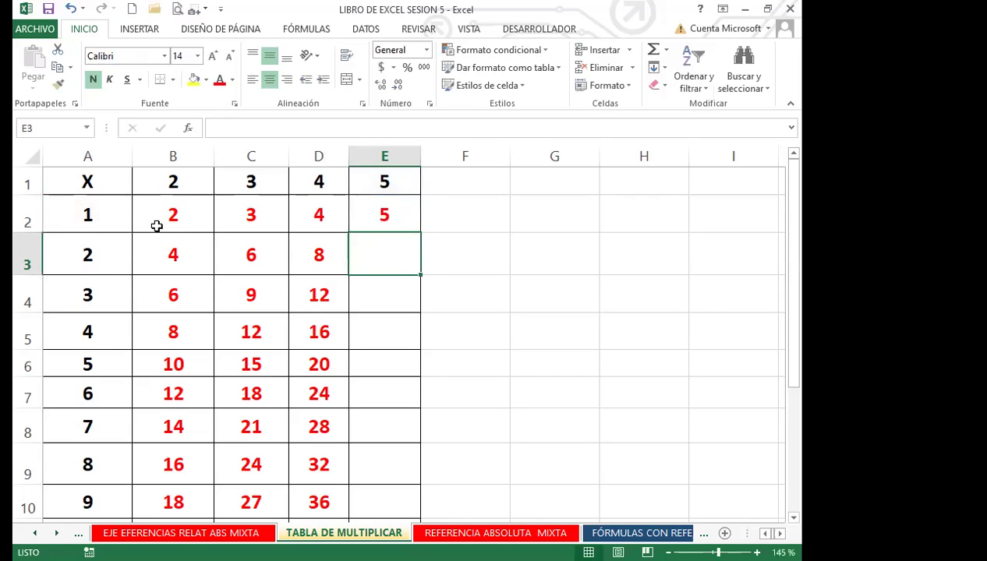
click(386, 216)
double_click(419, 232)
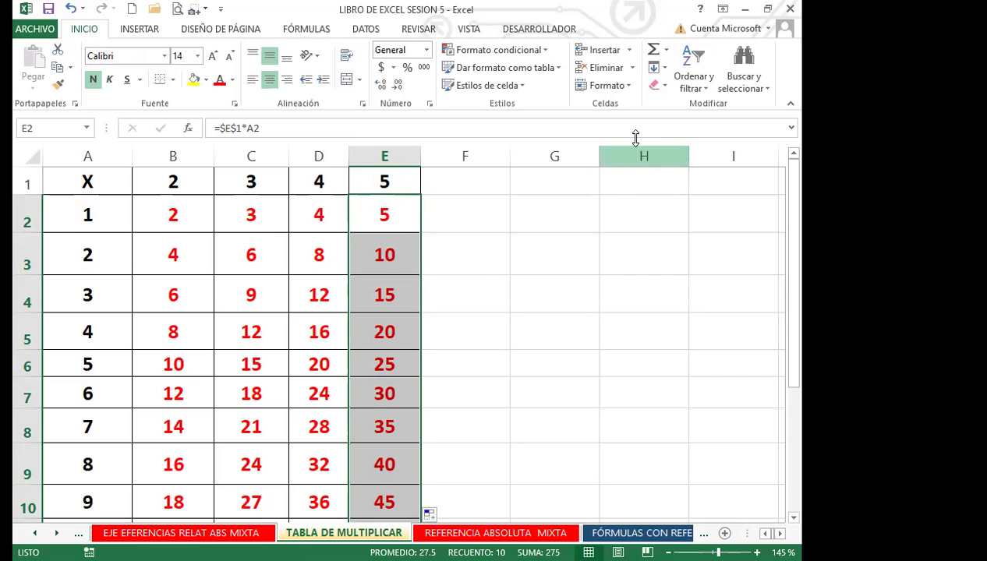
Enter the multiplier 6 in H1, outside the table, and the formula =$H$1*A2 in H2.
click(633, 190)
text(6)
key(Return)
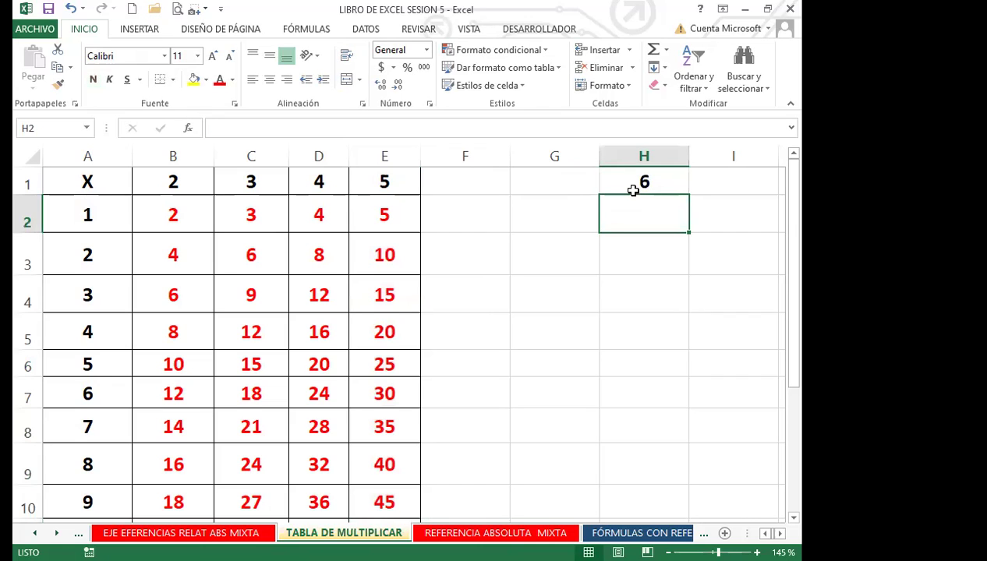
text(=)
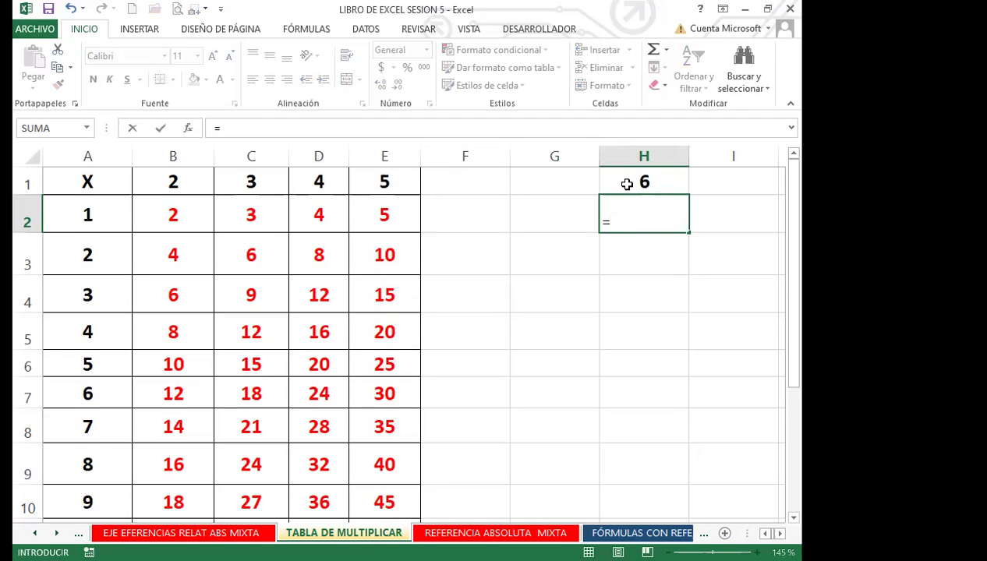
click(627, 181)
key(F4)
text(*)
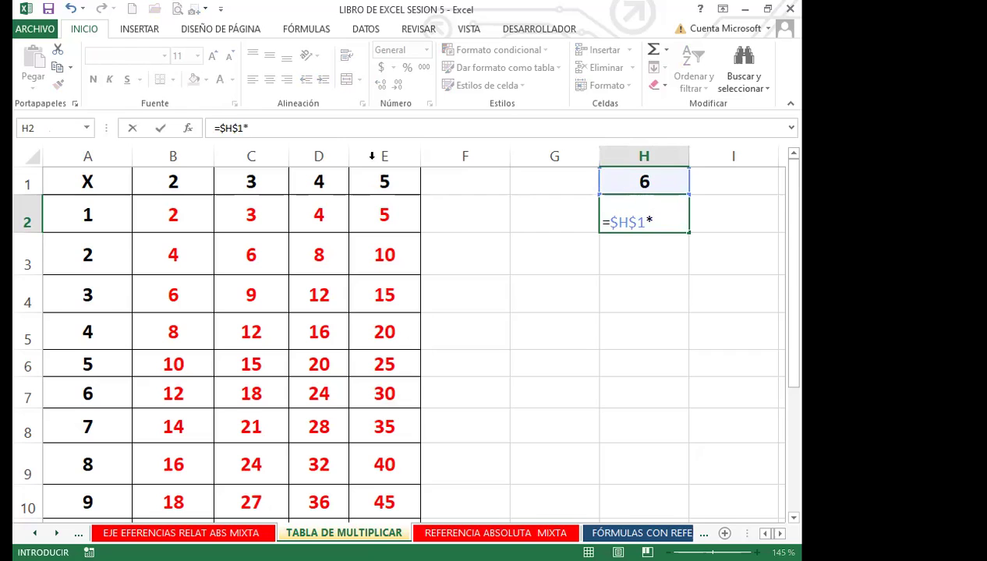
click(108, 212)
key(Return)
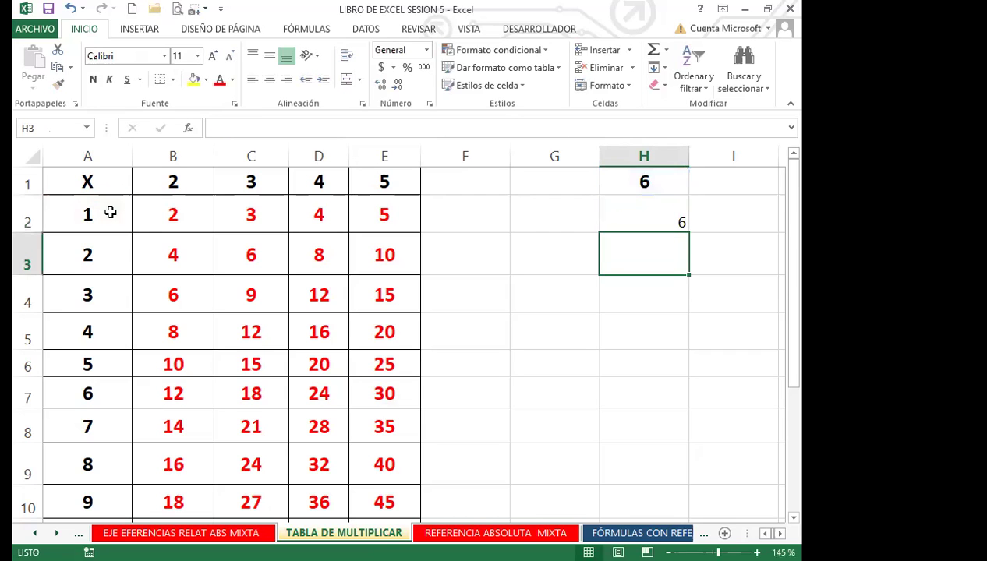
Copy the multiplication formula from H2 down column H through H11.
click(683, 226)
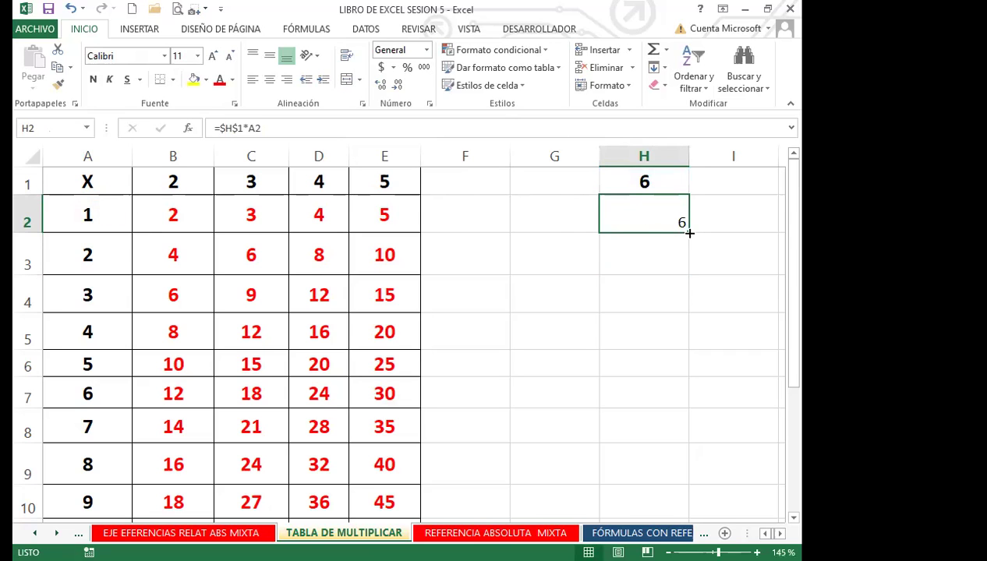
drag(689, 233, 689, 490)
scroll(602, 288, up, 1)
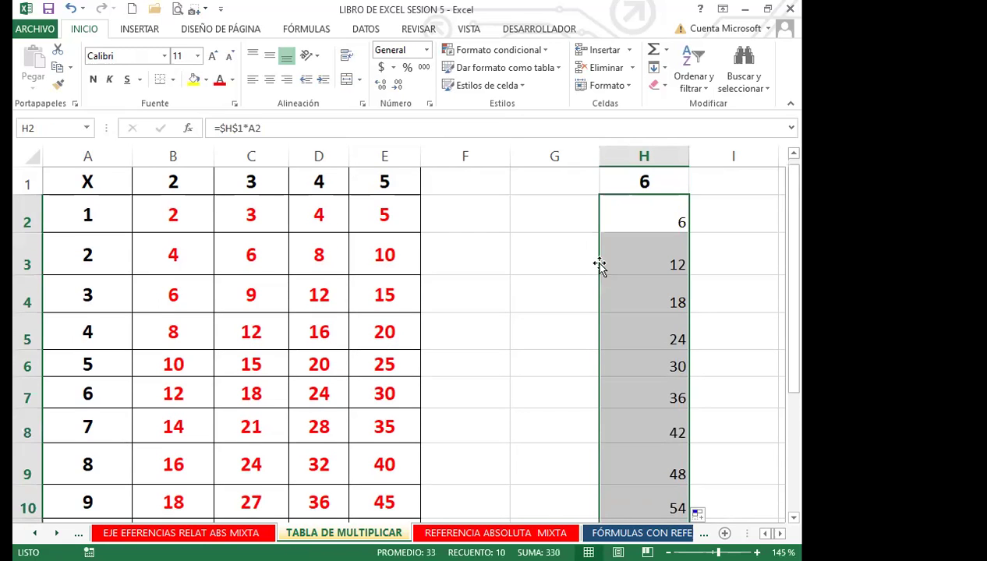
Format the results in H2:H11 as bold red text, centred both horizontally and vertically.
click(269, 80)
click(269, 56)
click(93, 79)
click(220, 79)
click(675, 209)
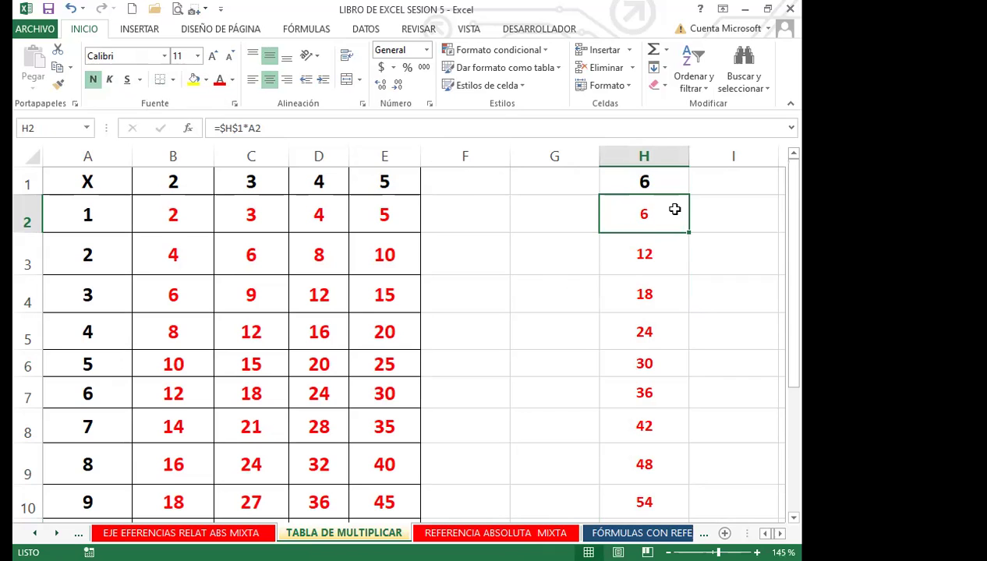
Change the header multipliers to 8 in H1, 7 in B1 and 9 in C1.
click(670, 180)
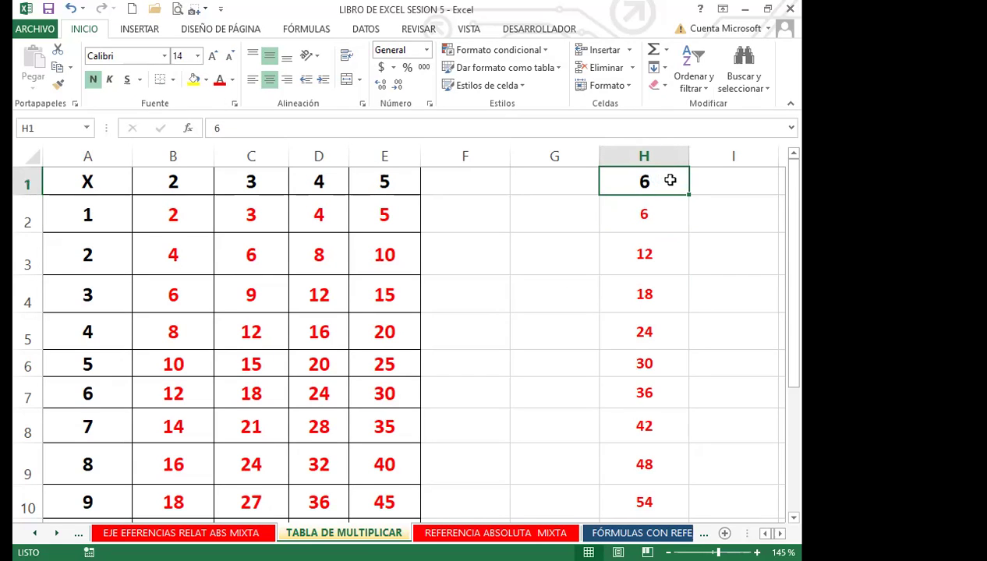
text(8)
key(Return)
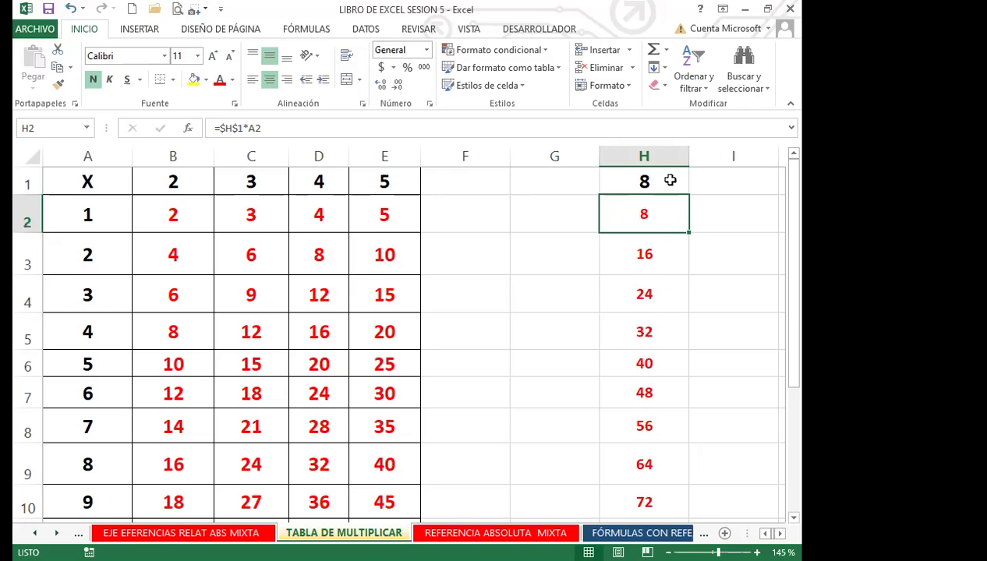
click(195, 185)
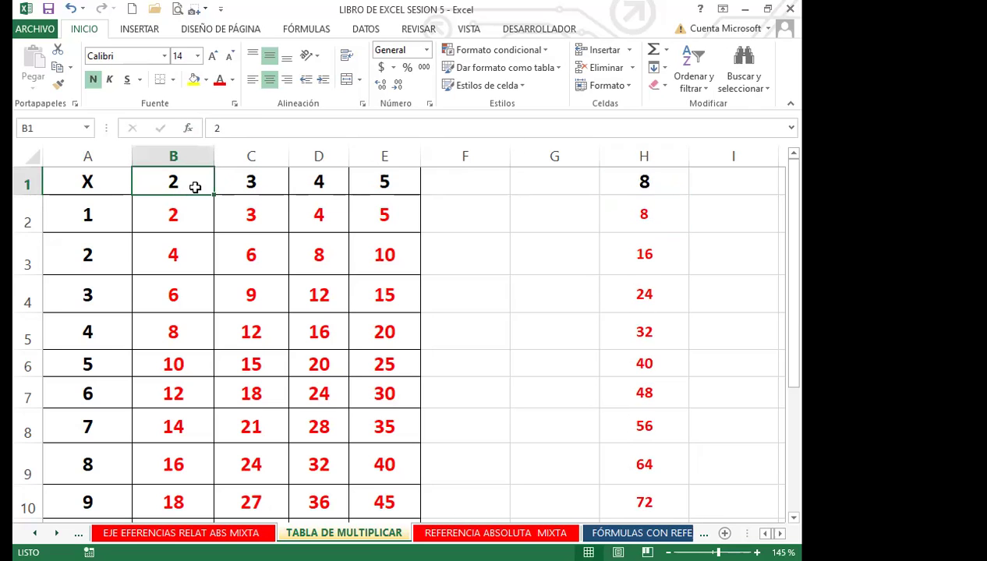
text(7)
key(Return)
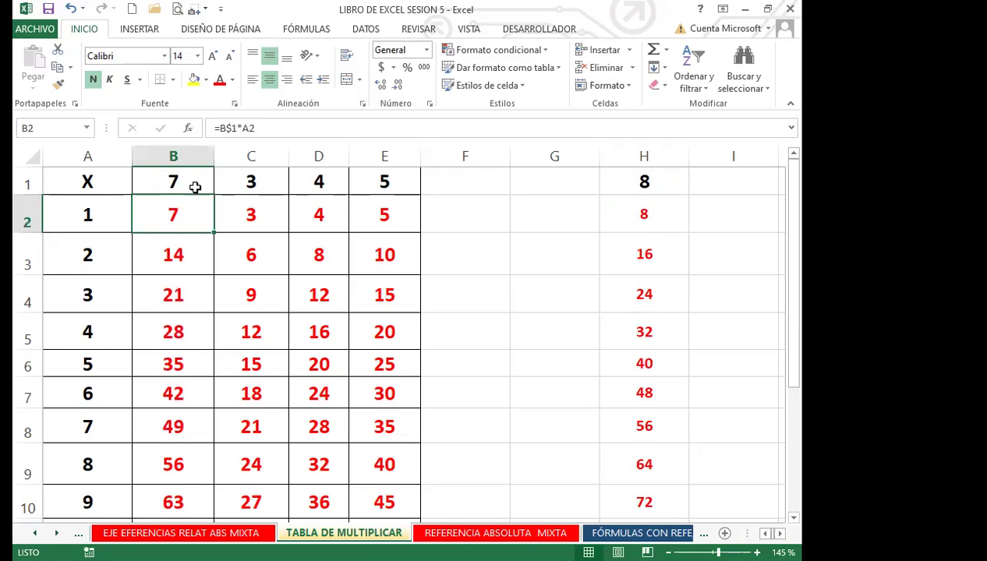
click(252, 181)
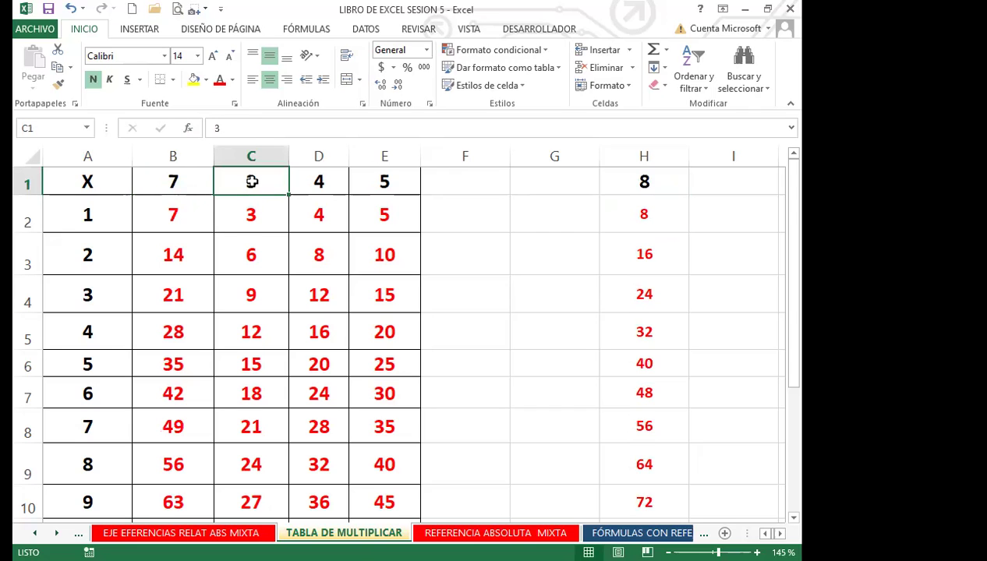
text(9)
key(Return)
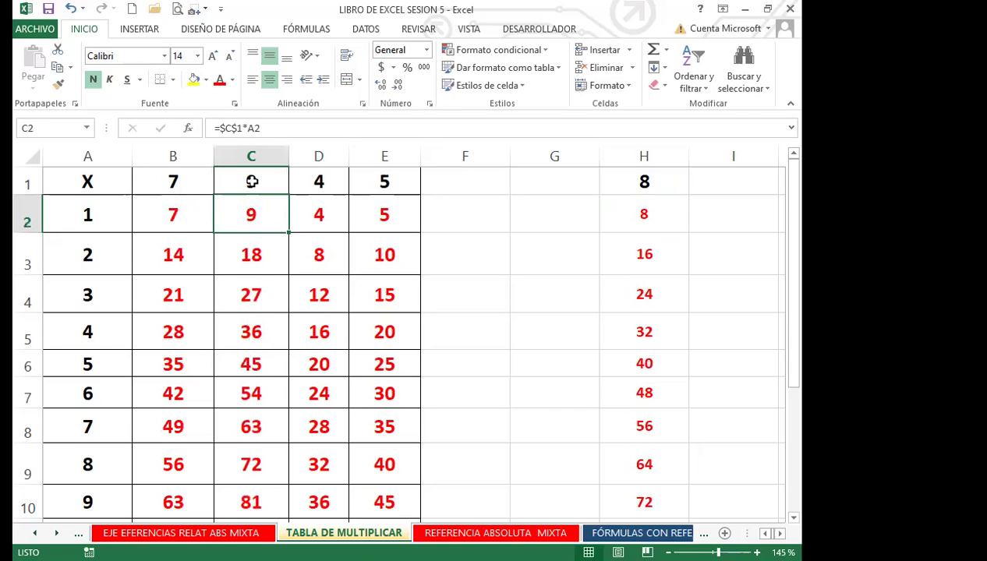
Examine the multiplication table down to row 11, the formula in B2 and its header multiplier in B1.
click(319, 181)
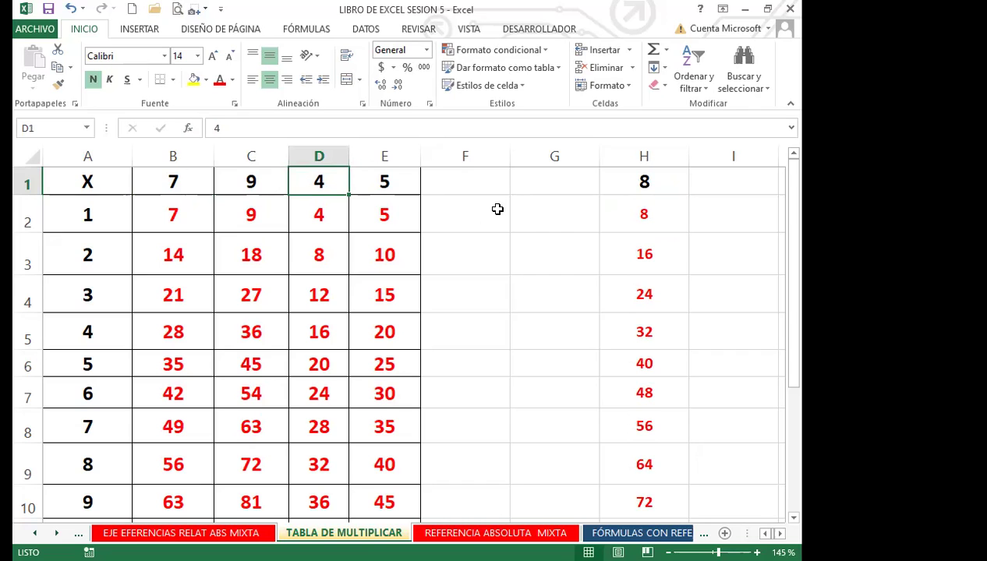
scroll(427, 321, down, 2)
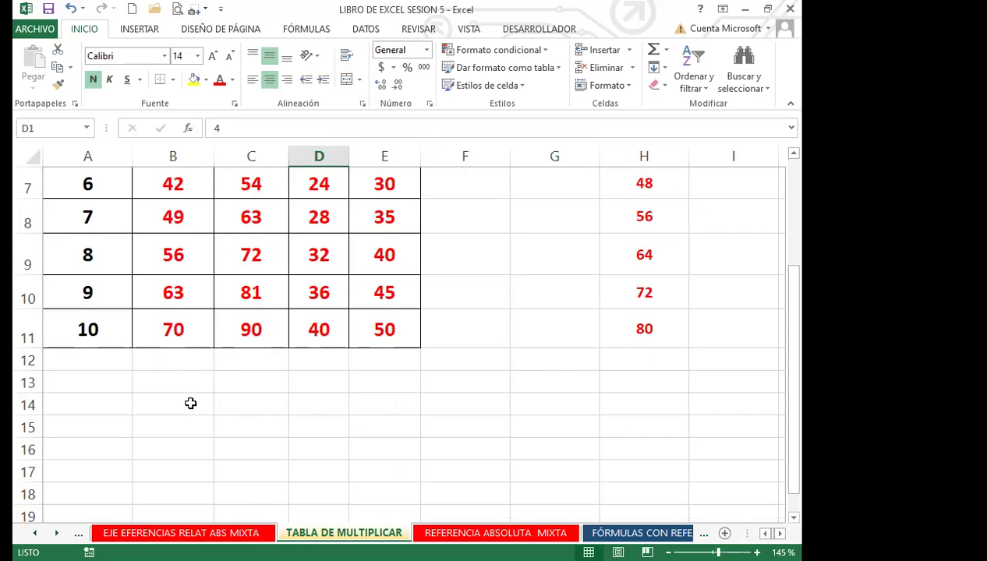
scroll(192, 401, up, 2)
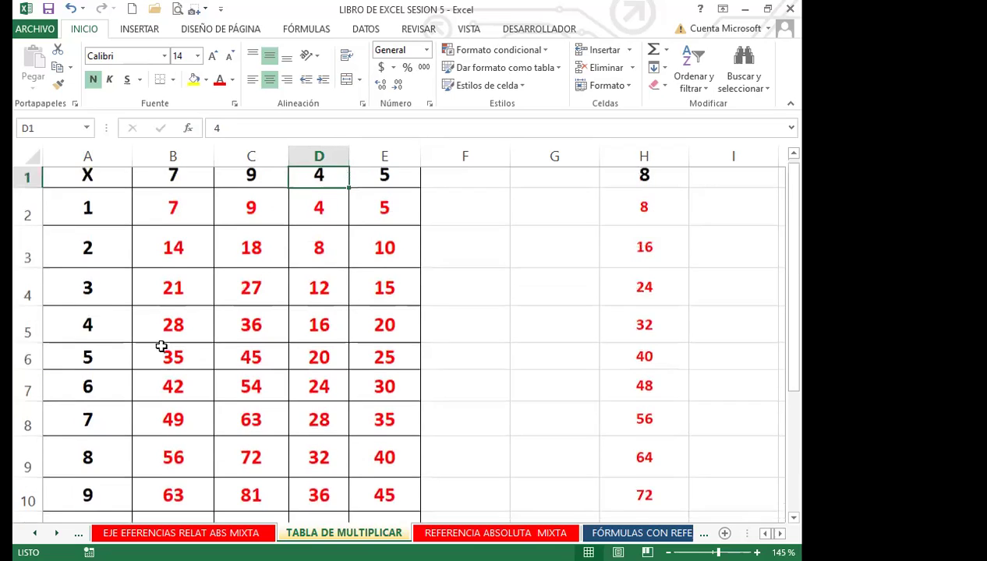
click(190, 211)
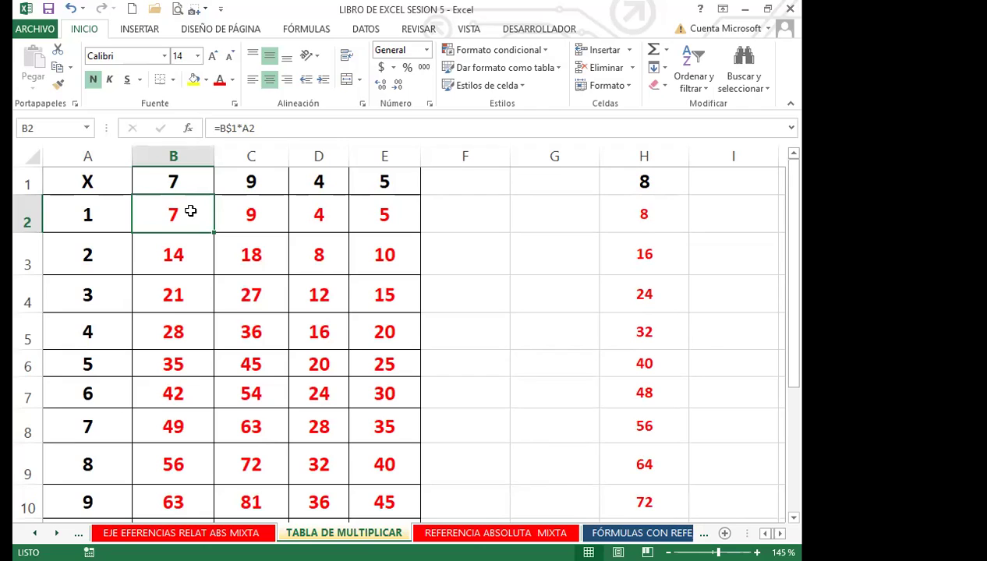
click(195, 179)
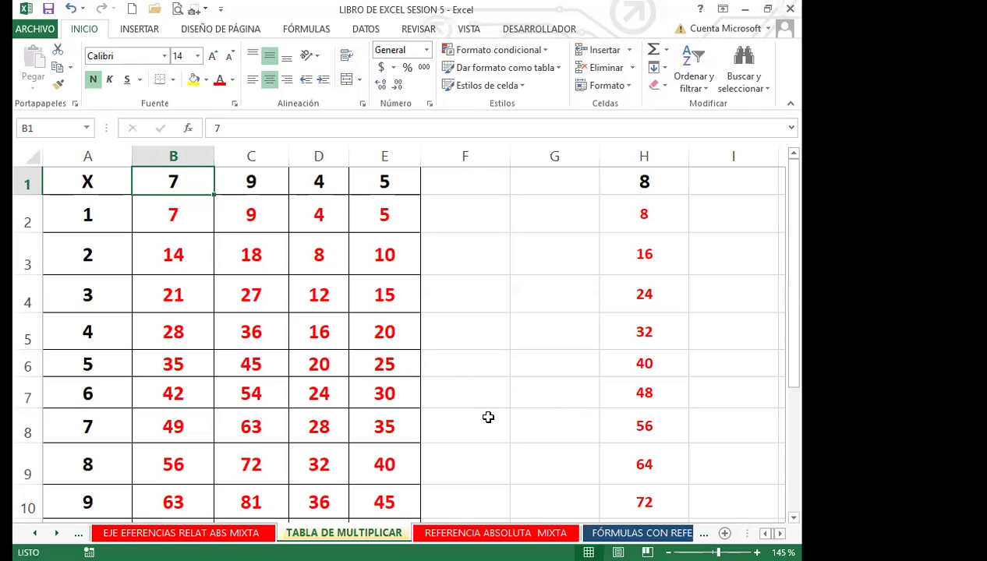
On the REFERENCIA ABSOLUTA MIXTA sheet, enter the final grade formula =D8+F8+H8 in I8 and copy it down through I12.
key(ctrl+Page_Down)
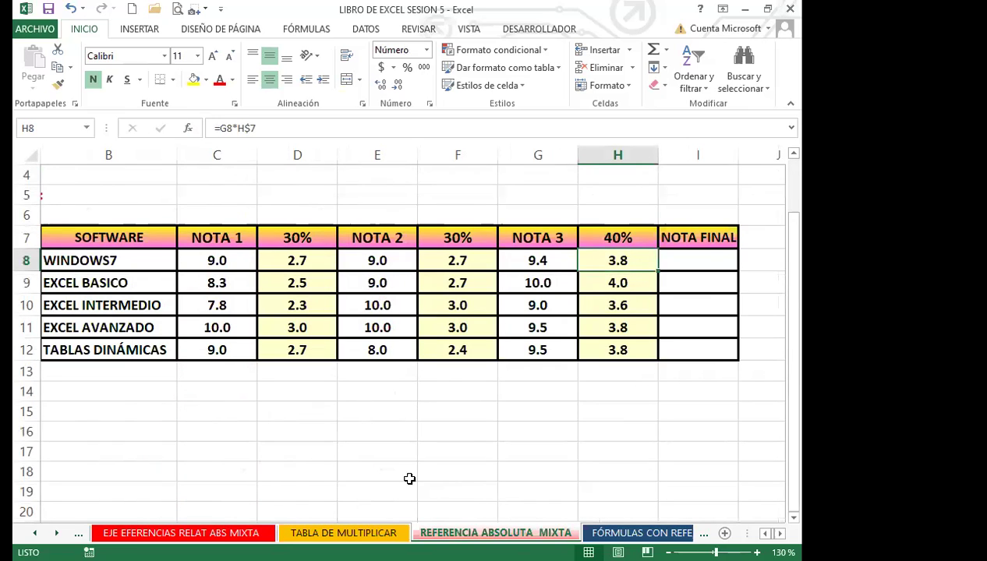
click(707, 266)
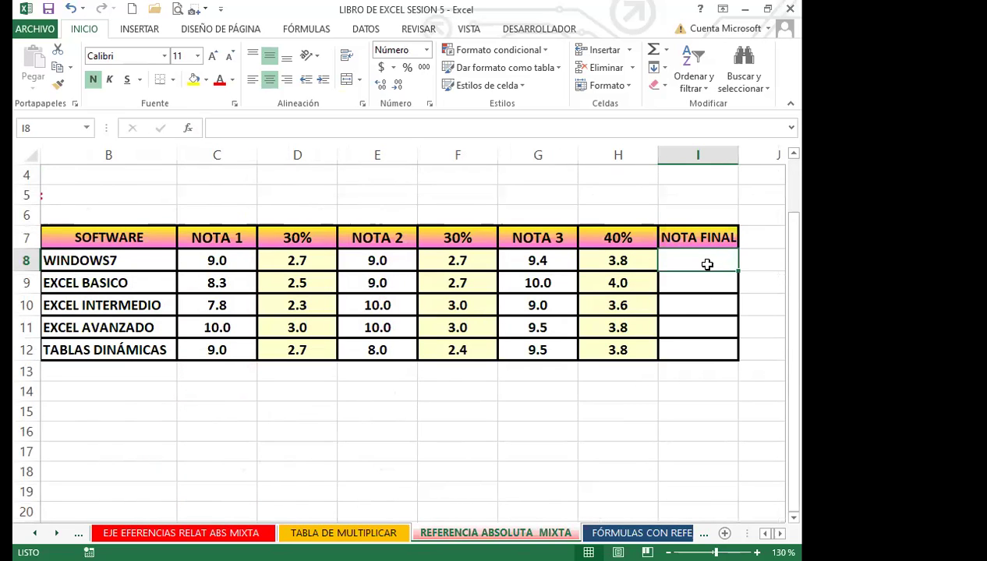
text(=)
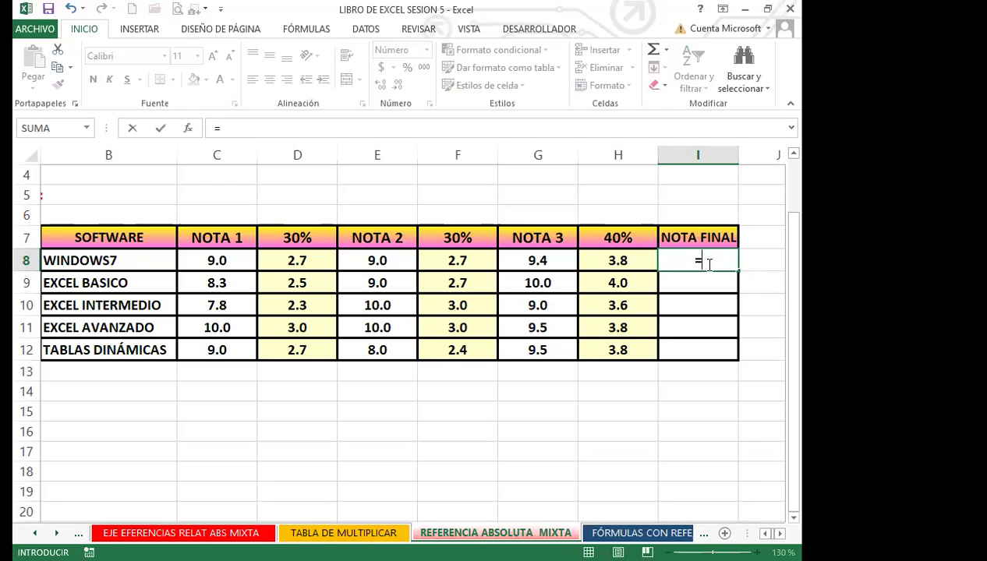
click(304, 258)
text(+)
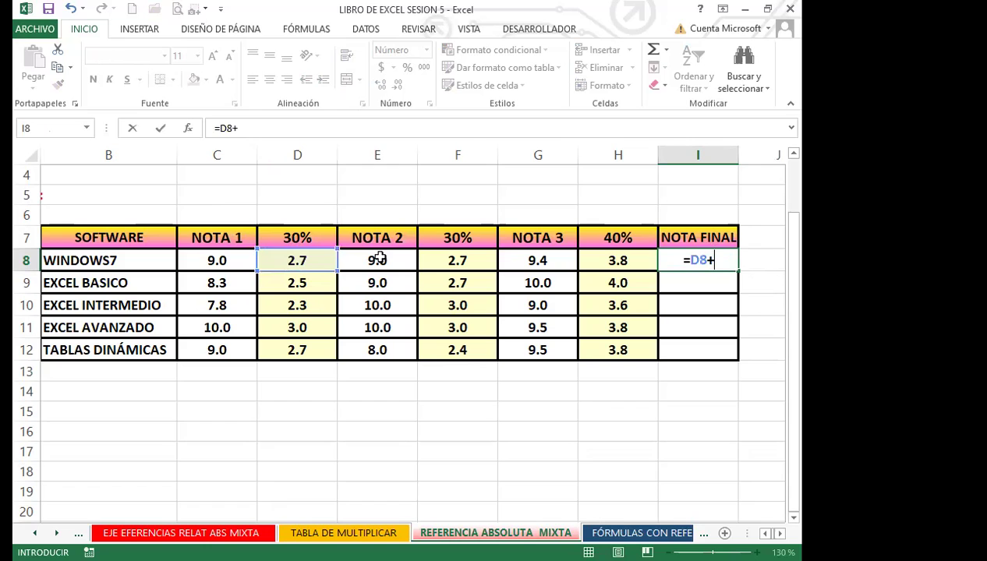
click(456, 259)
text(+)
click(599, 261)
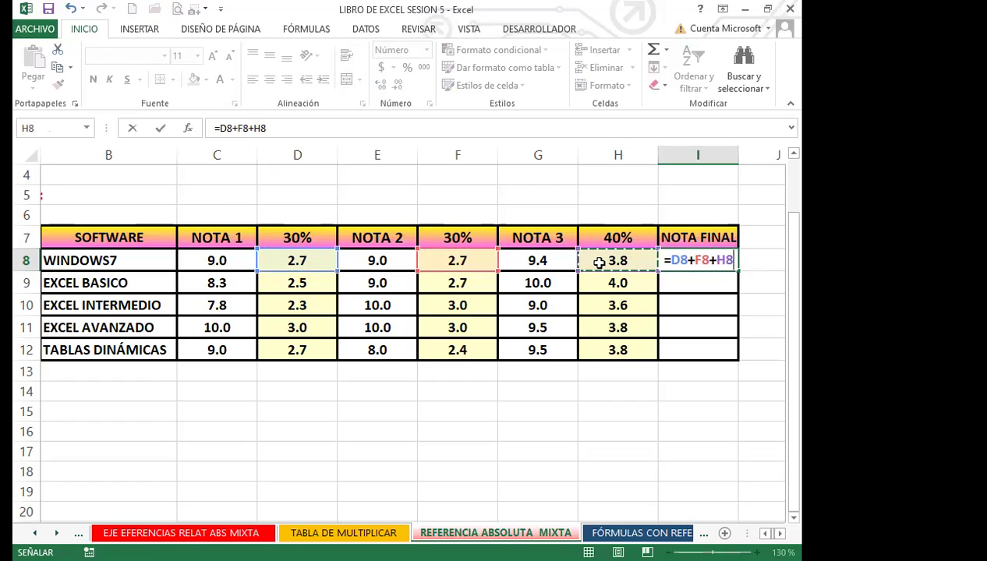
key(Return)
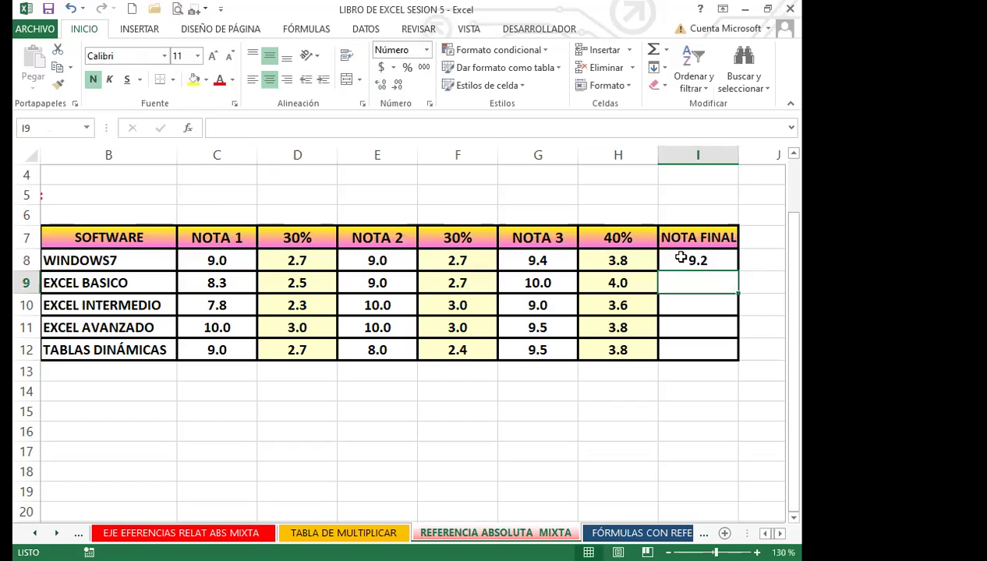
click(733, 262)
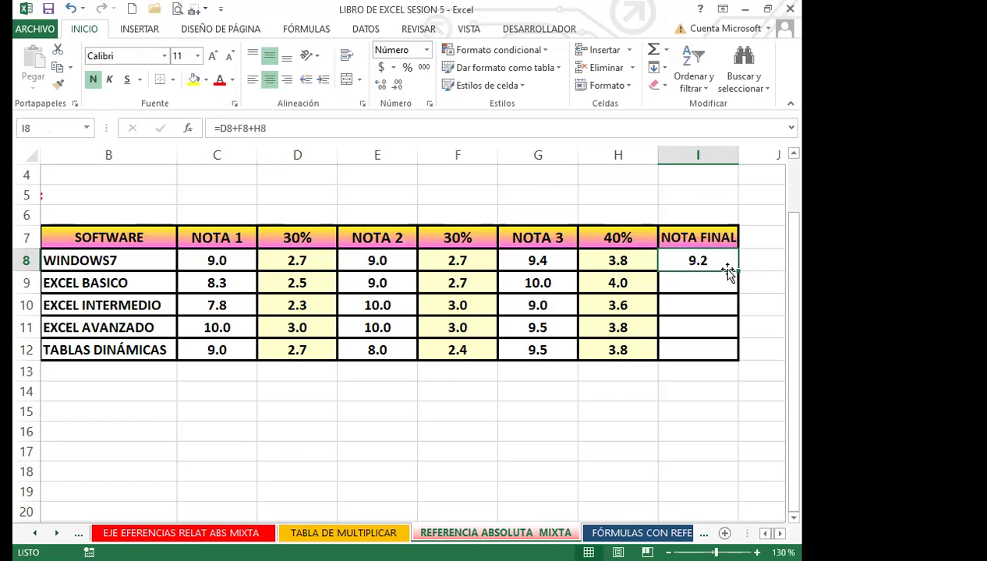
drag(737, 272, 720, 348)
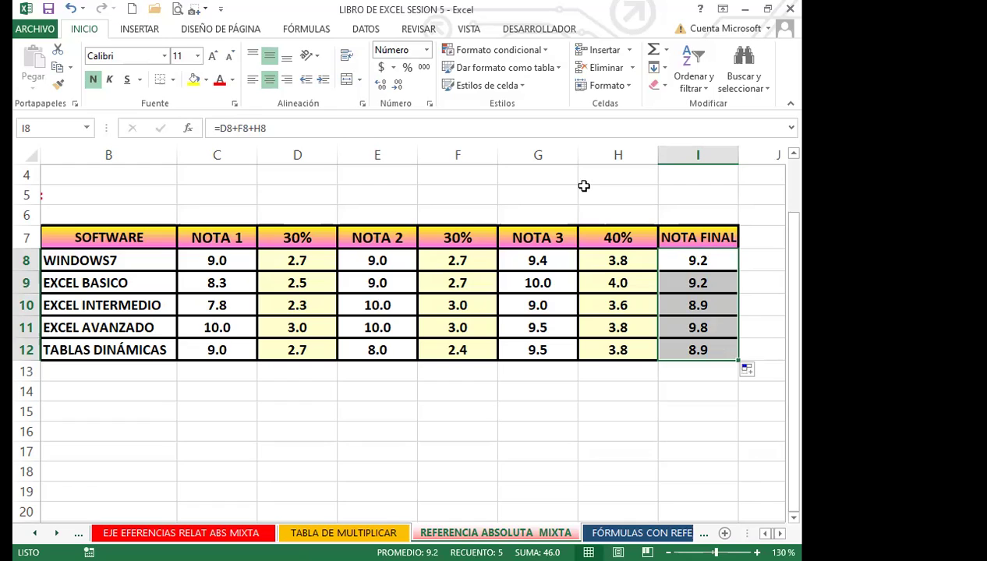
Examine the weighting formulas in F8 and H8 and the final grade formulas in I8 through I12.
click(471, 265)
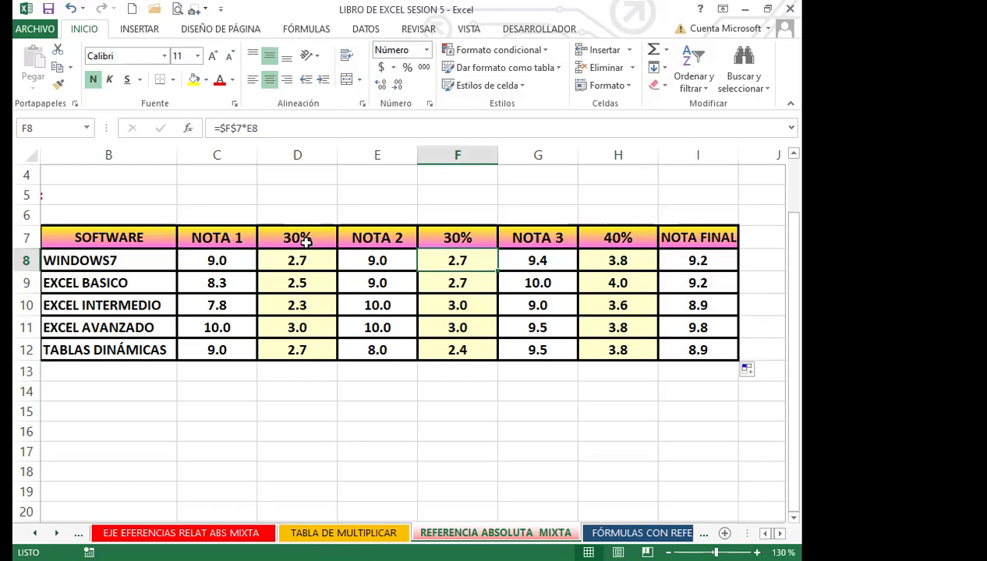
click(601, 258)
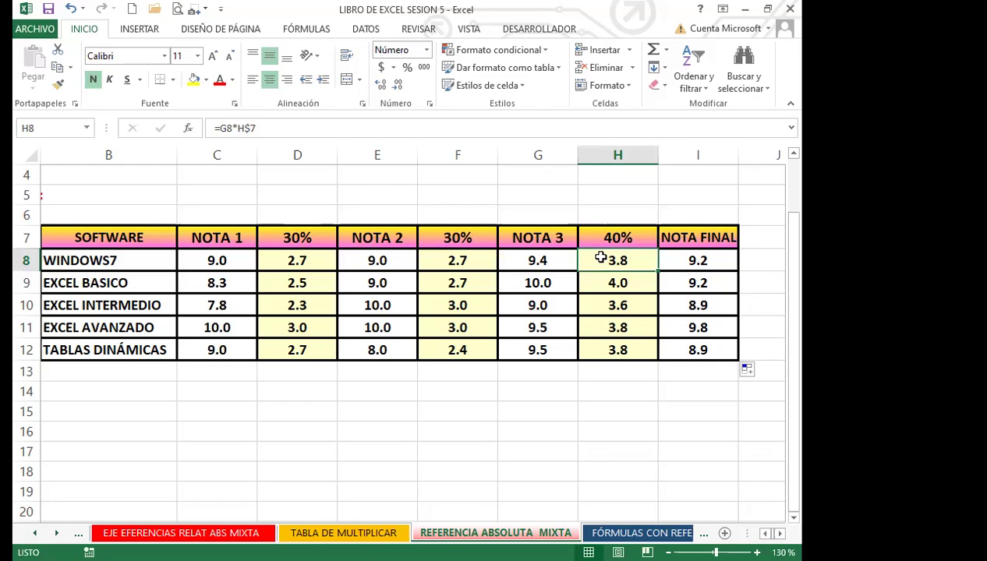
click(714, 260)
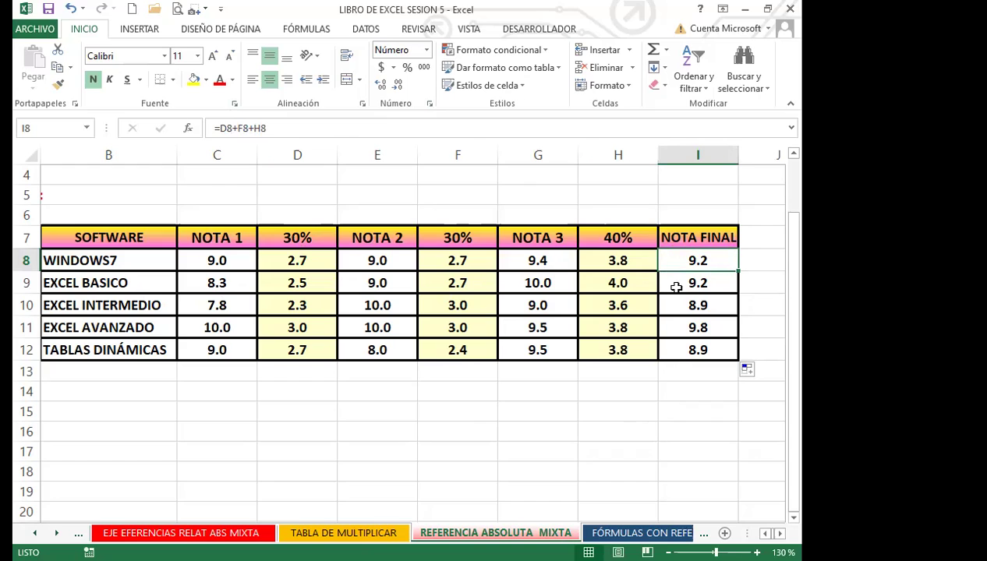
drag(739, 271, 738, 350)
click(720, 260)
key(Down)
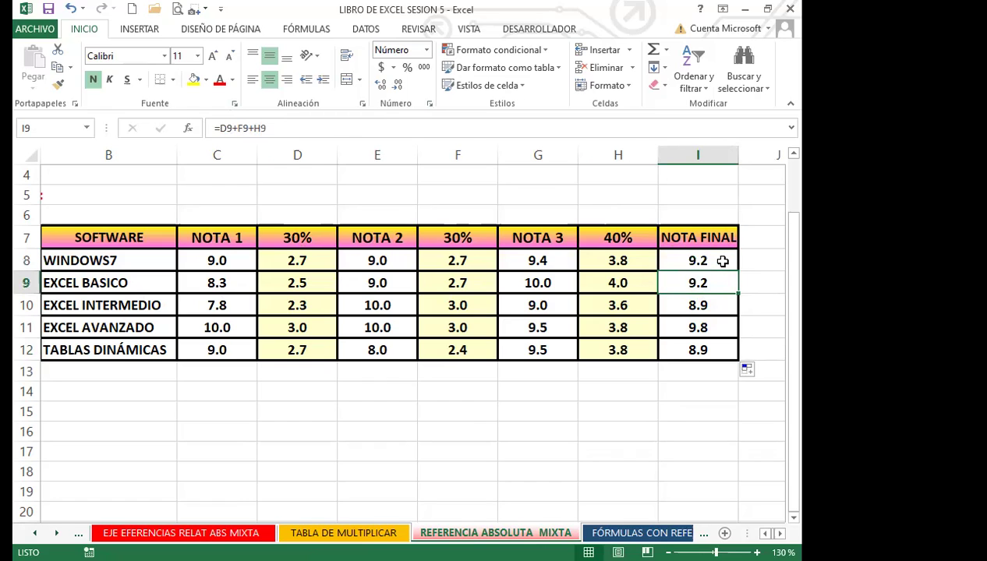
key(Down)
key(Down)
key(Down)
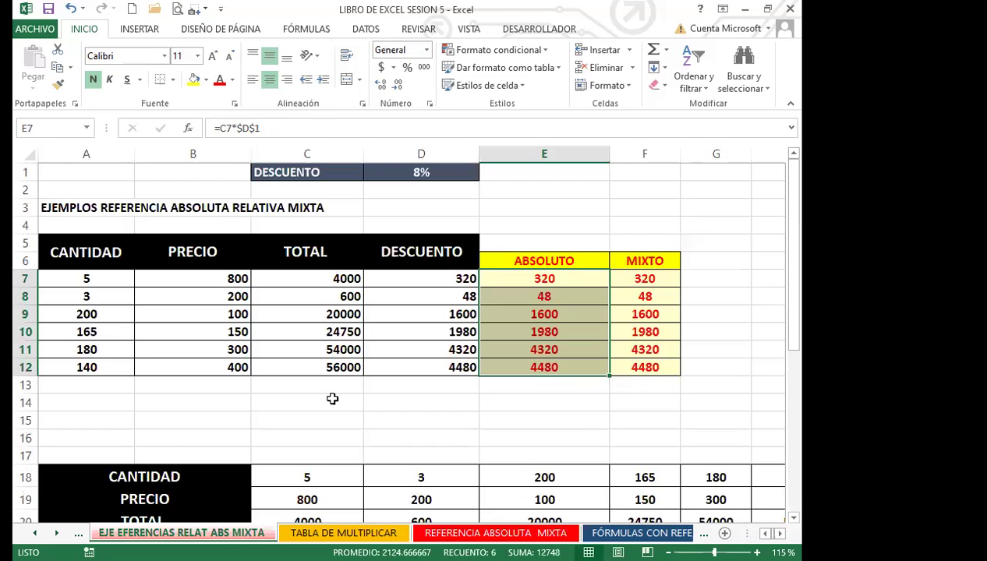
Delete the extra multiplication column H from the TABLA DE MULTIPLICAR sheet.
scroll(367, 414, down, 1)
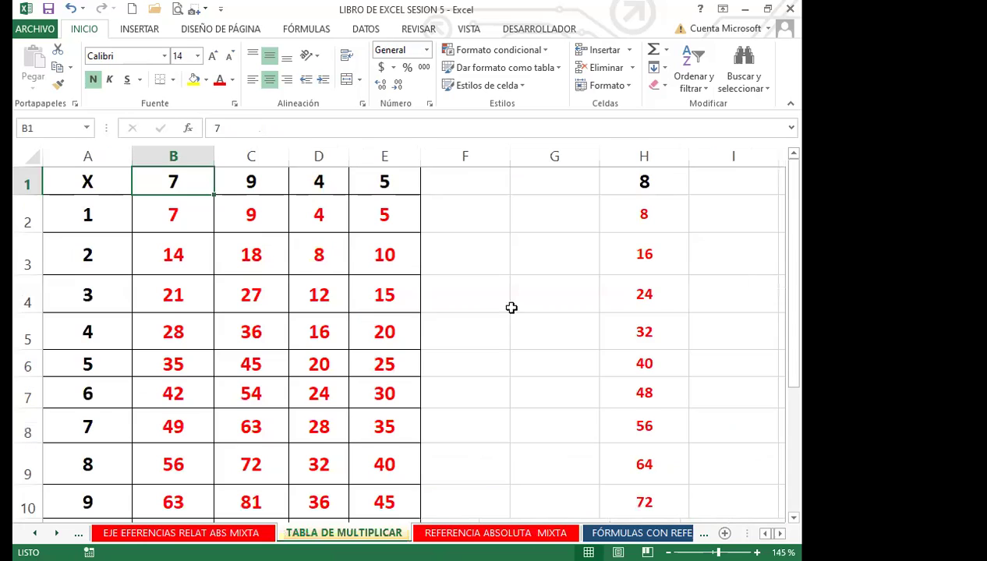
click(511, 313)
click(631, 153)
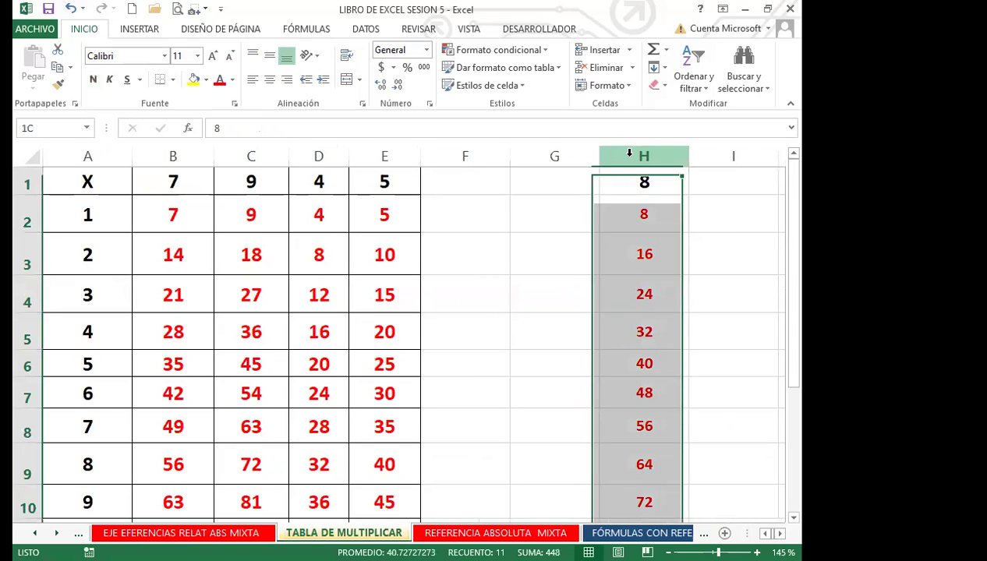
click(602, 67)
click(481, 273)
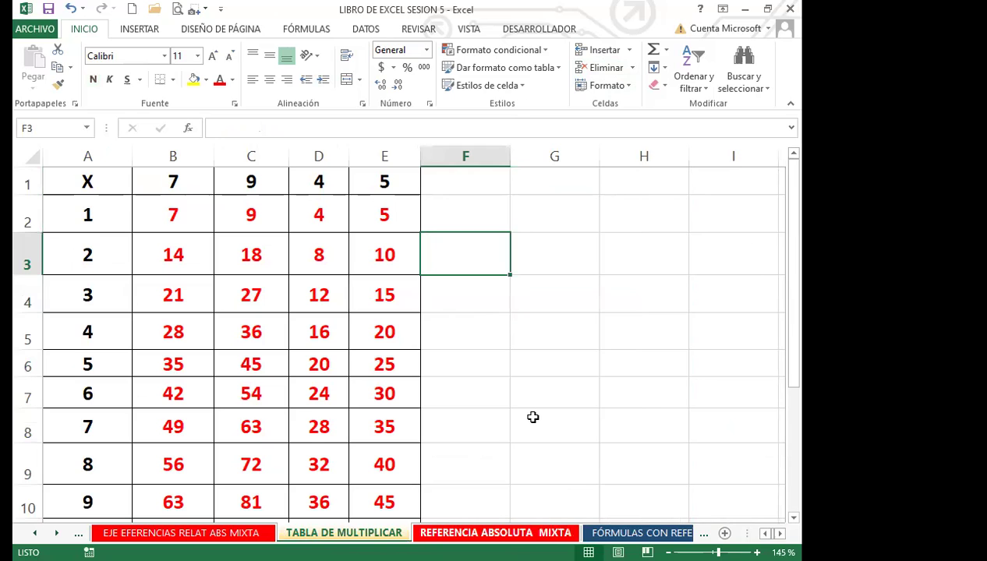
Go to the FÓRMULAS CON REFERENCIA sheet and examine the exercise's formula list and the Cant., Valor Unitario and Valor FOB columns.
key(ctrl+Page_Down)
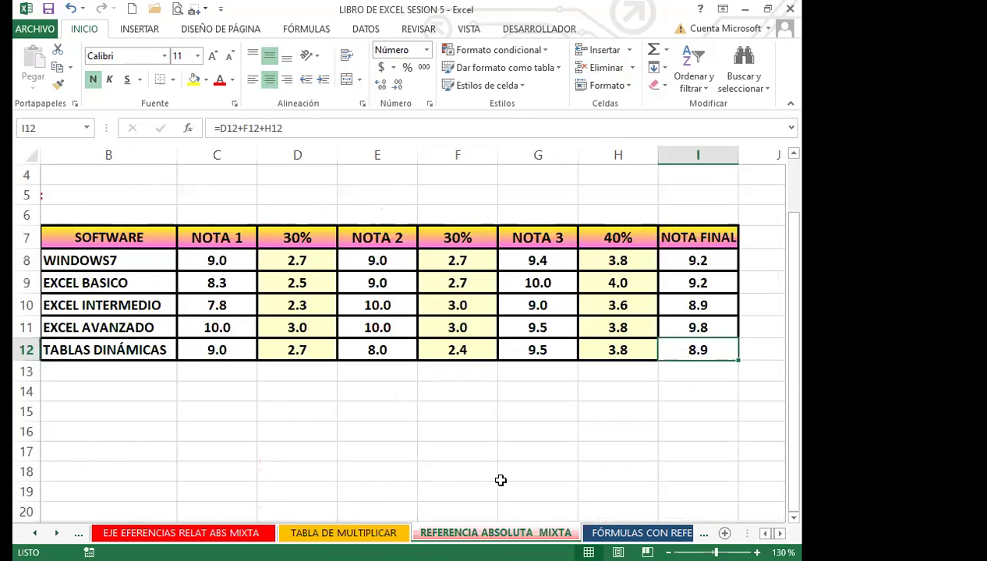
key(ctrl+Page_Down)
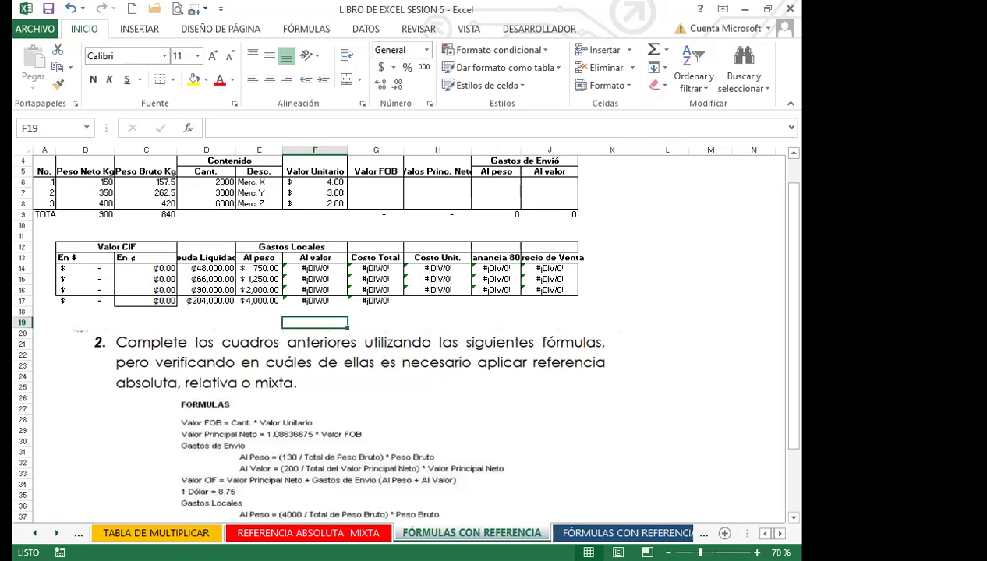
scroll(390, 392, down, 3)
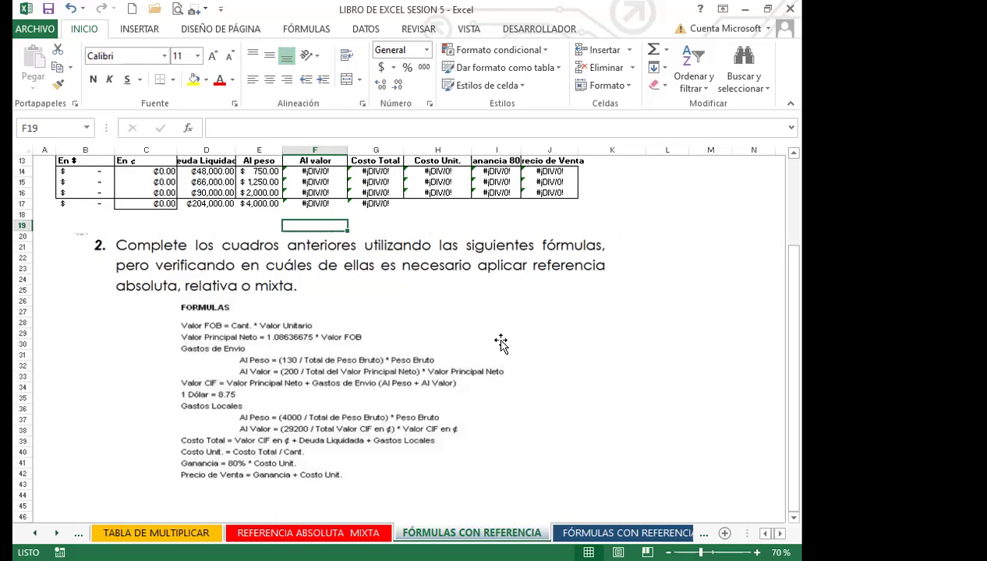
click(387, 307)
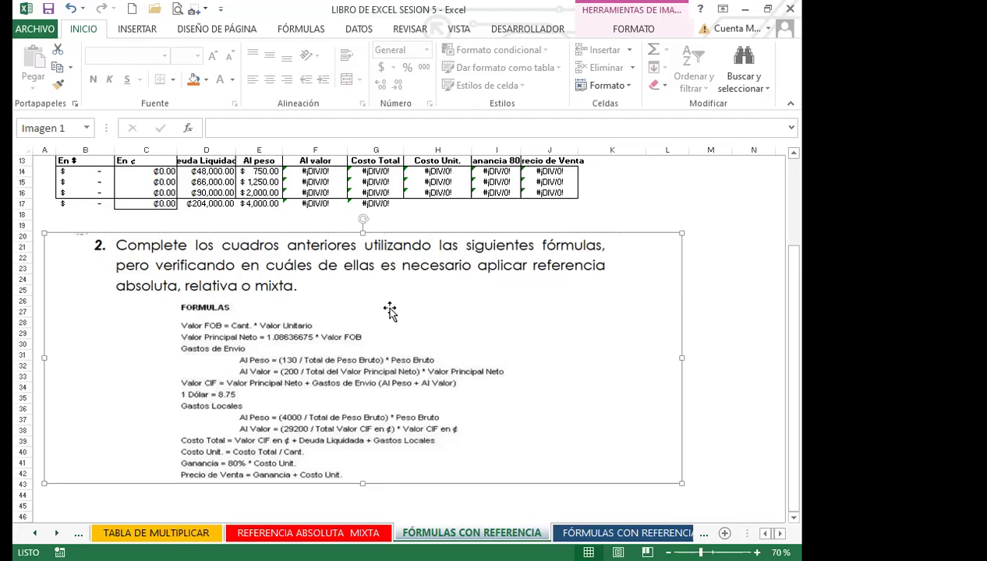
scroll(390, 310, up, 4)
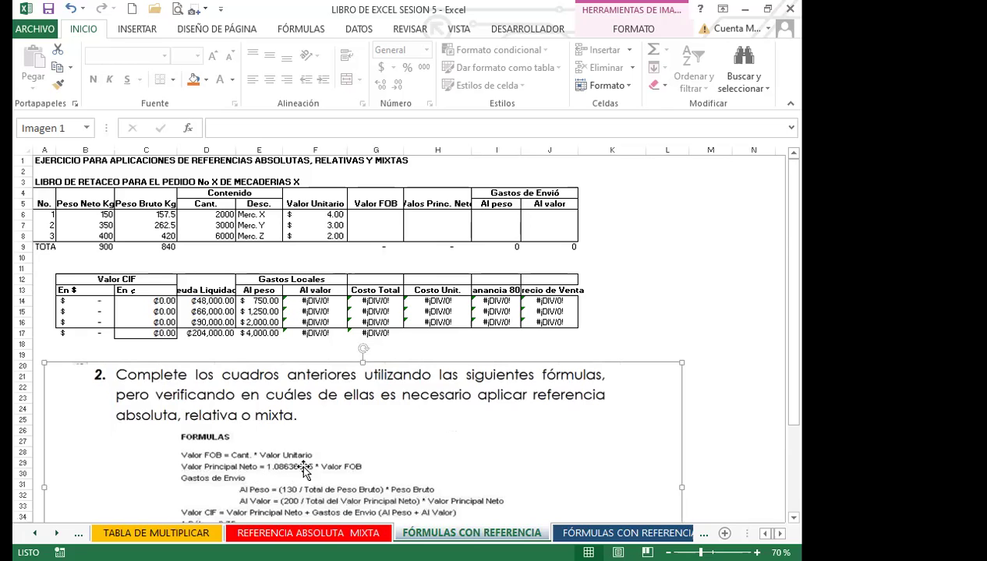
click(381, 225)
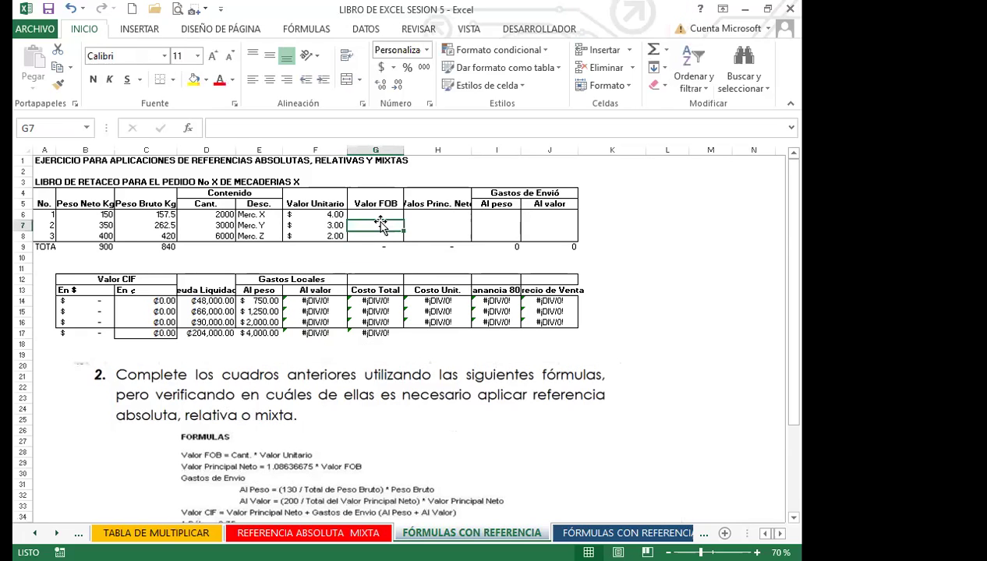
click(380, 213)
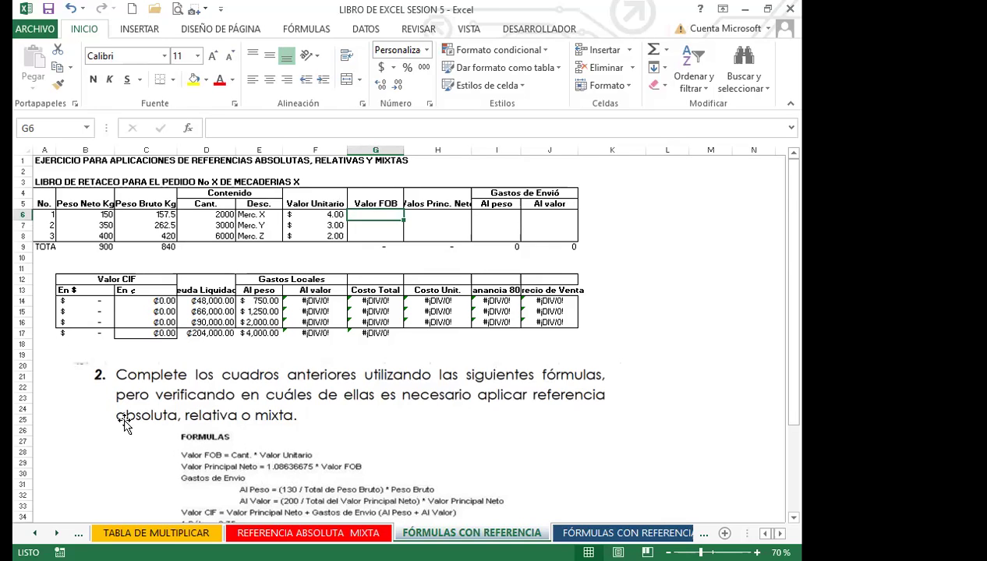
click(204, 204)
click(303, 201)
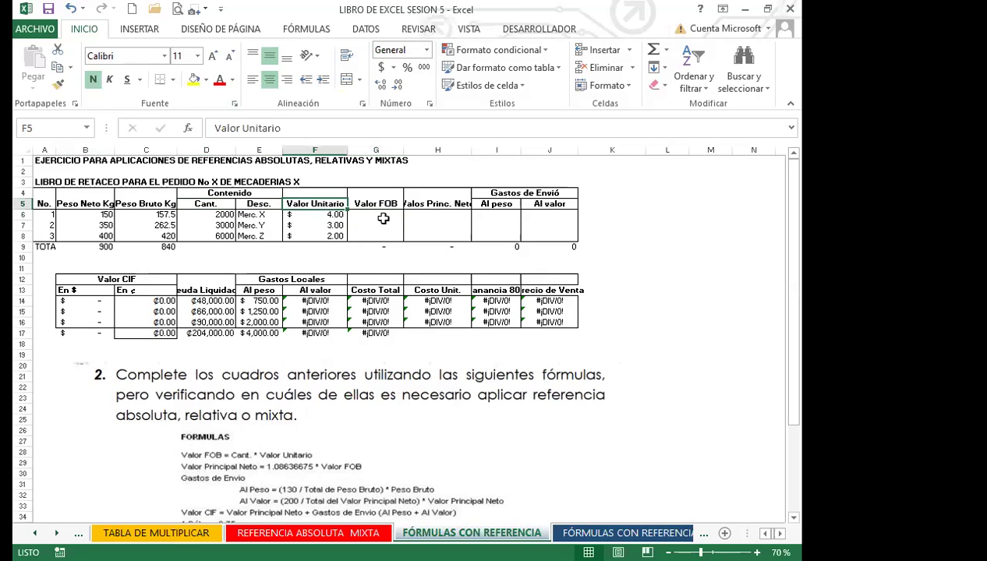
Enter =D6*F6 as the Valor FOB in G6, copy it down through G8 and check the copied formulas.
click(384, 219)
text(=)
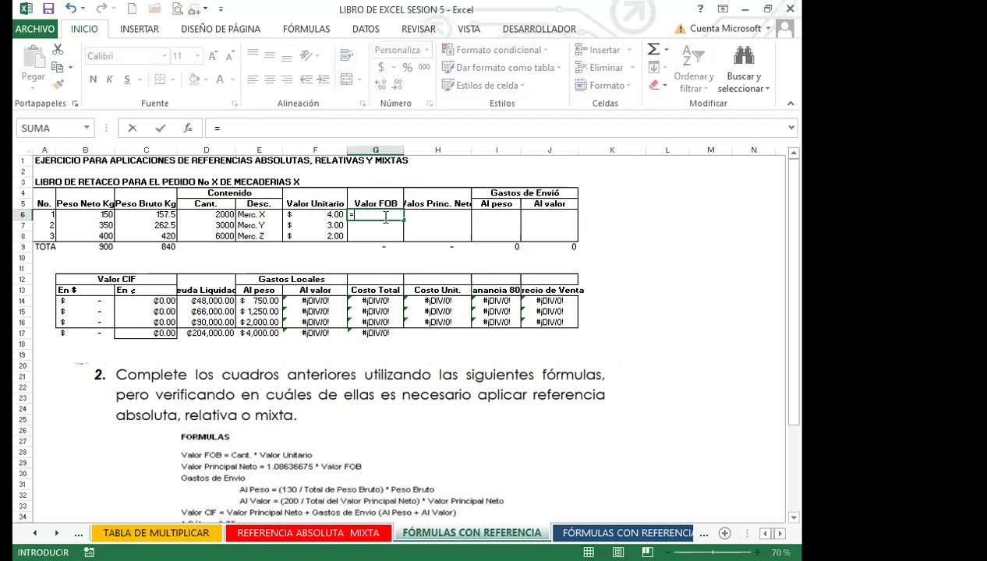
click(206, 221)
text(*)
click(304, 210)
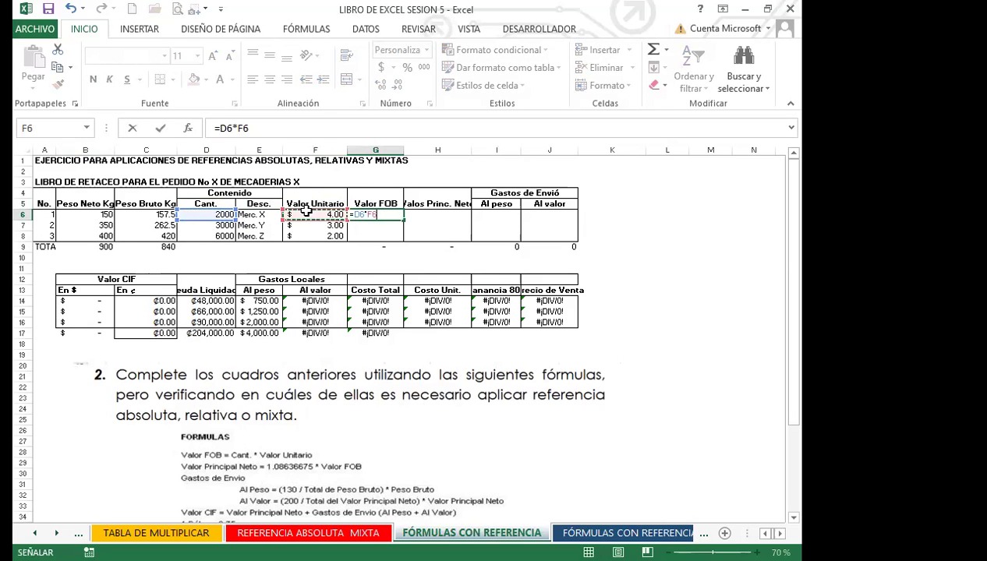
key(Return)
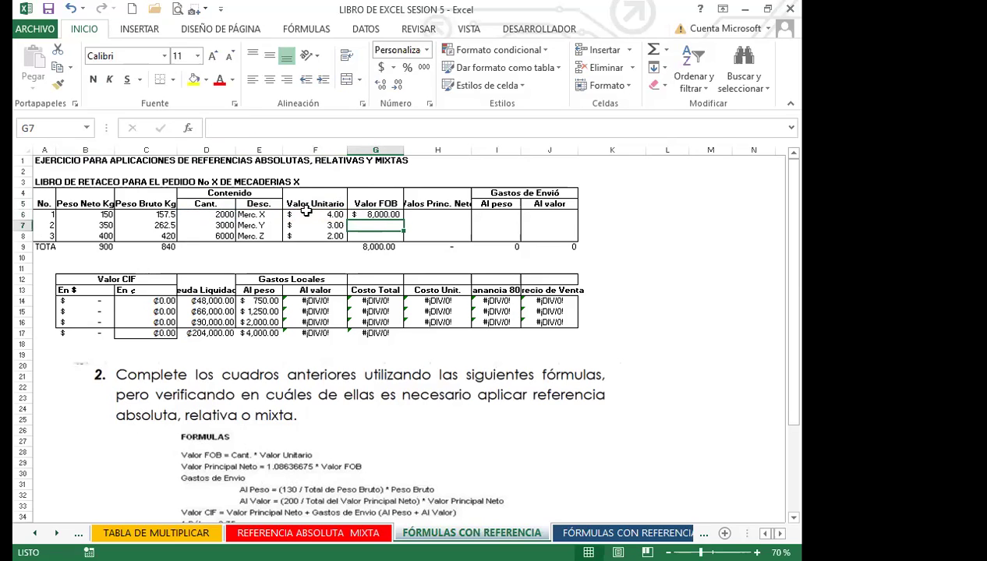
click(386, 214)
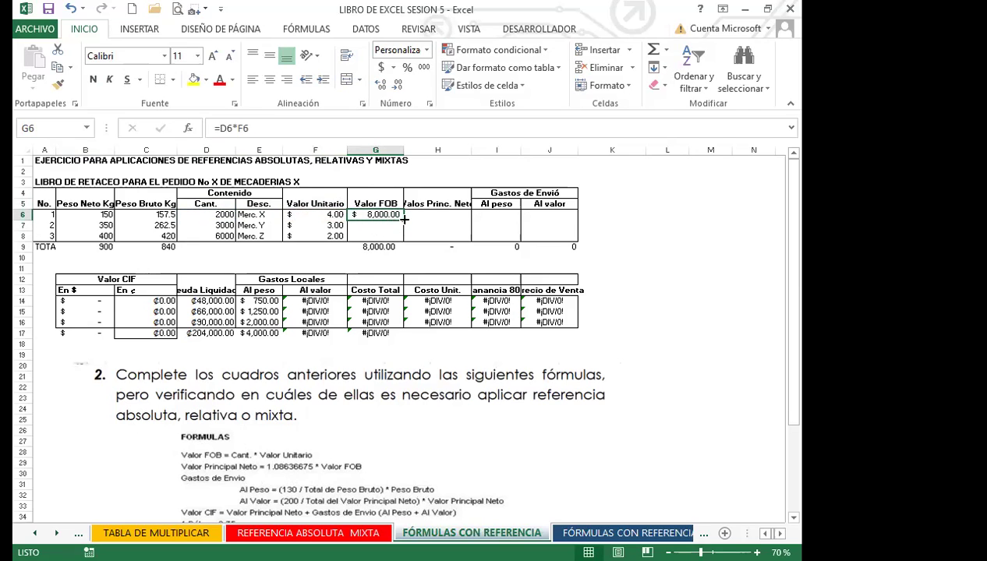
double_click(404, 220)
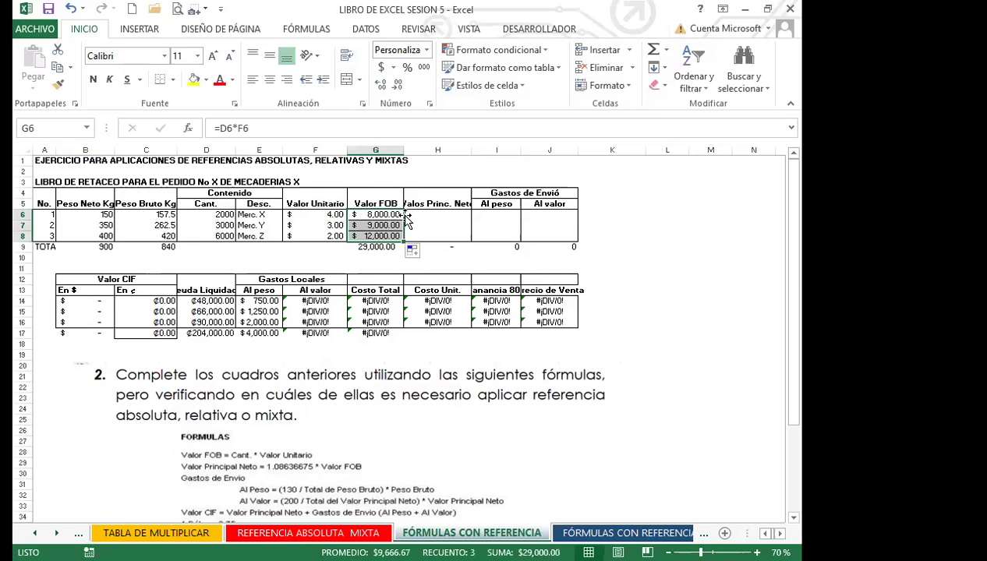
click(367, 215)
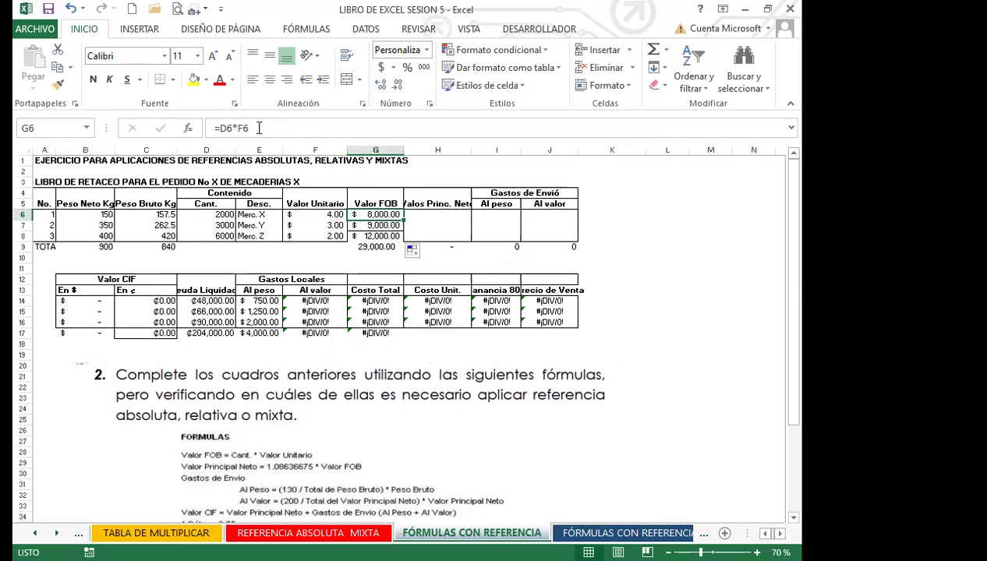
key(Down)
key(Down)
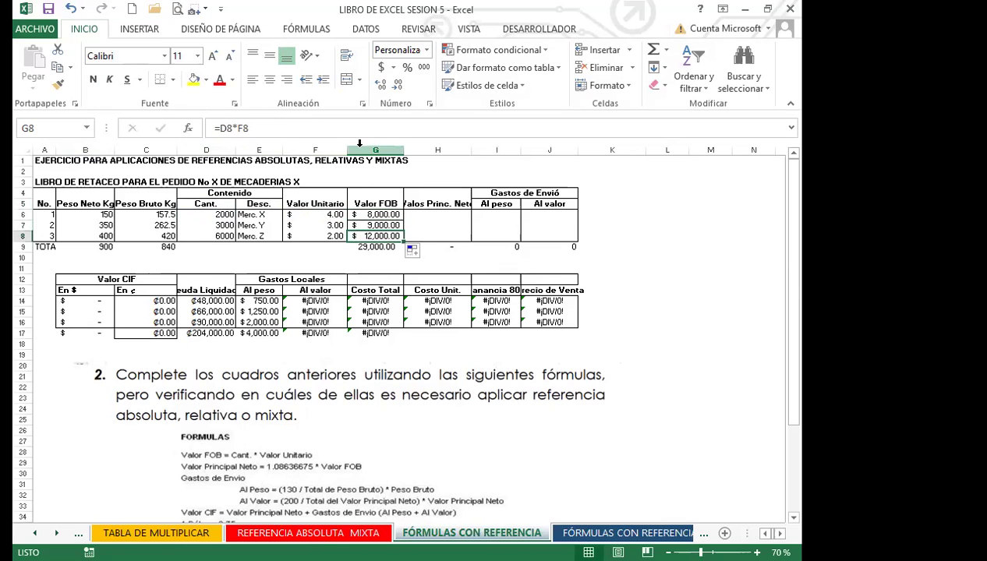
Enter the Valor Principal Neto formula =1.08636675*G6 in H6 for the first merchandise row.
click(430, 216)
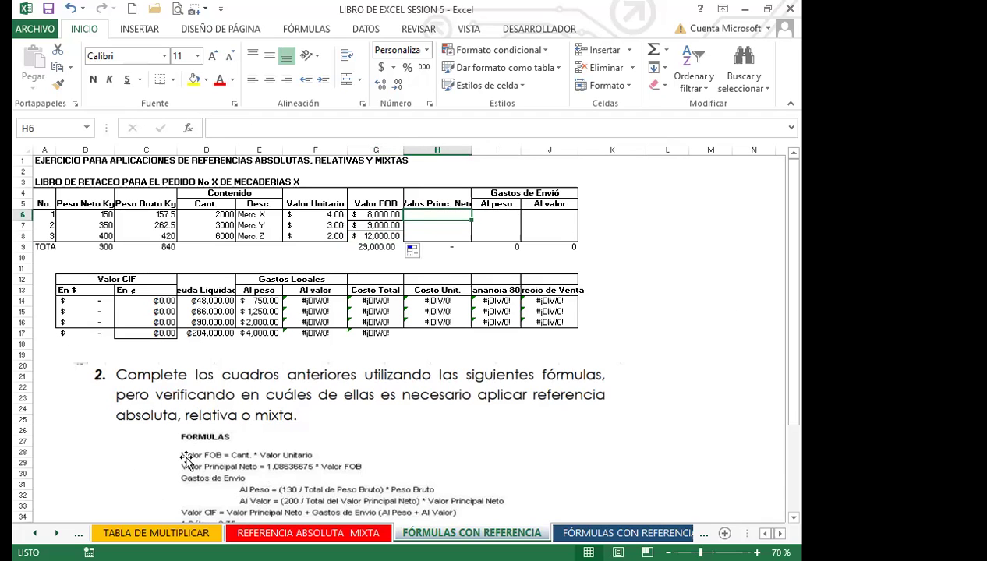
scroll(185, 456, down, 1)
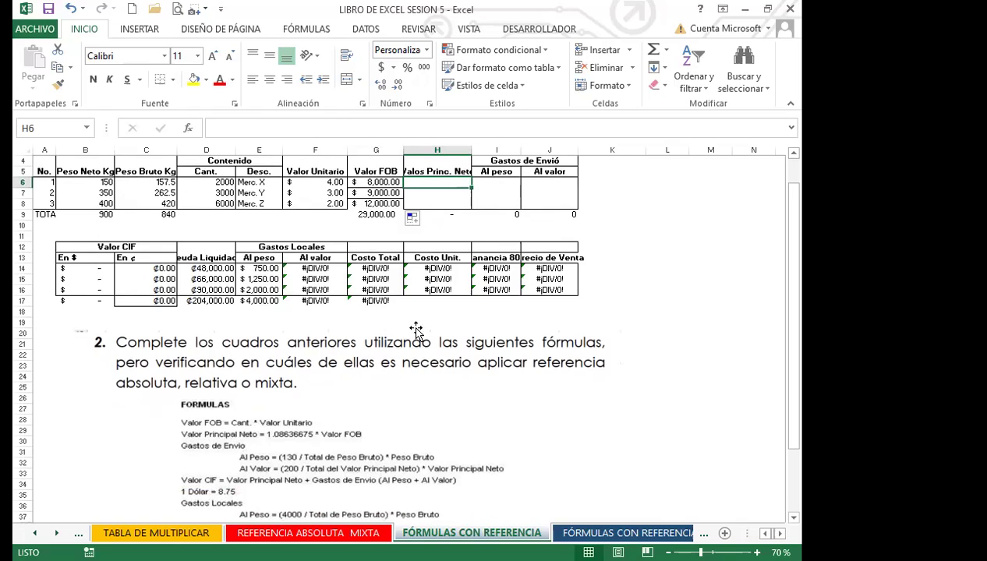
click(369, 184)
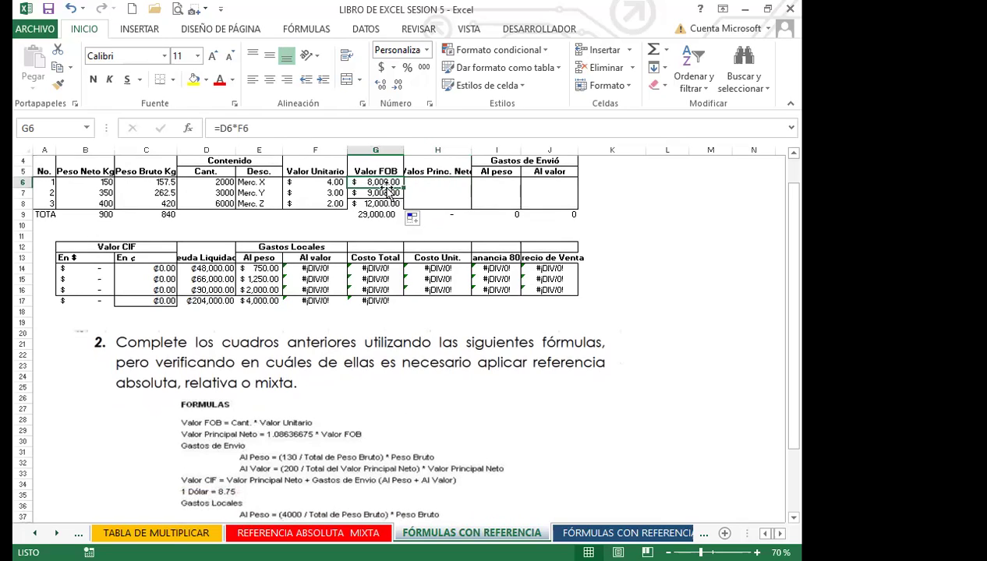
click(421, 183)
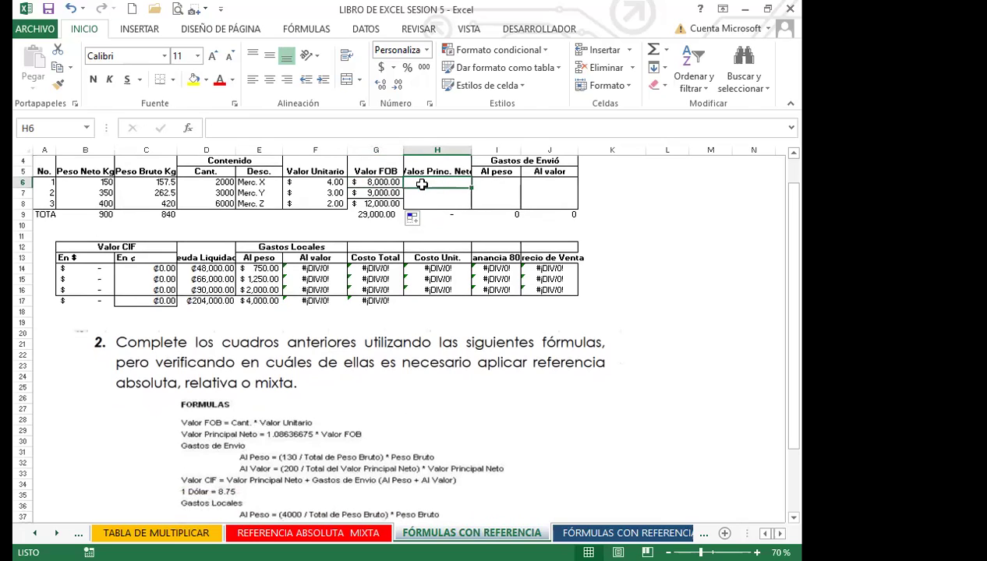
text(=1.08)
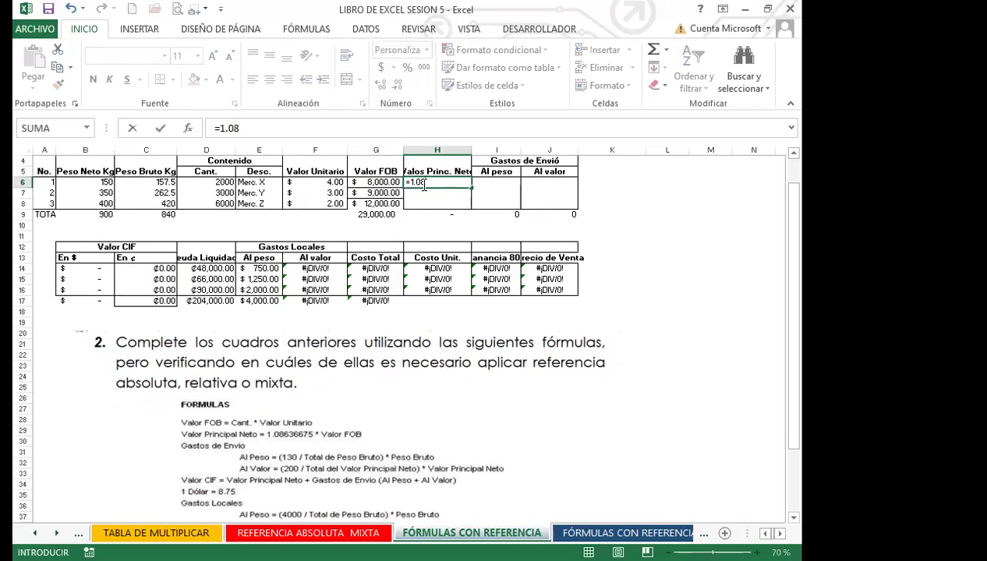
text(636675*)
click(376, 182)
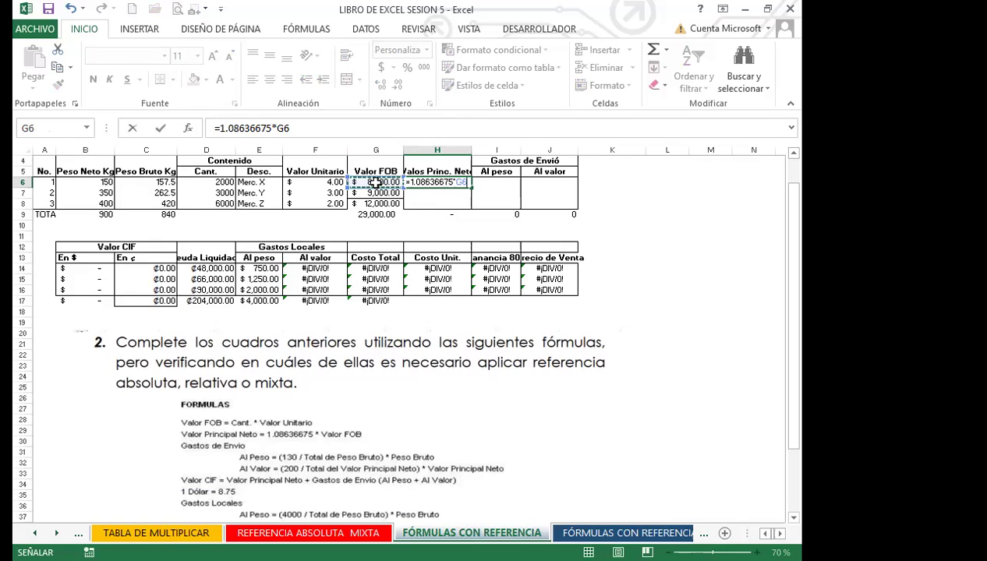
key(Return)
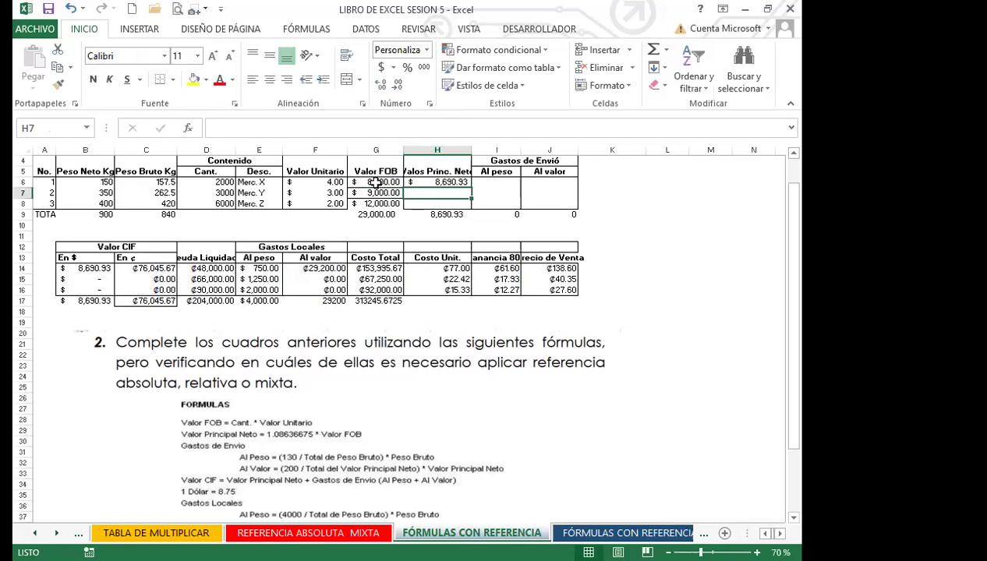
Copy the Valor Principal Neto formula from H6 down through H8 and check the Precio de Venta formula in J15.
click(435, 180)
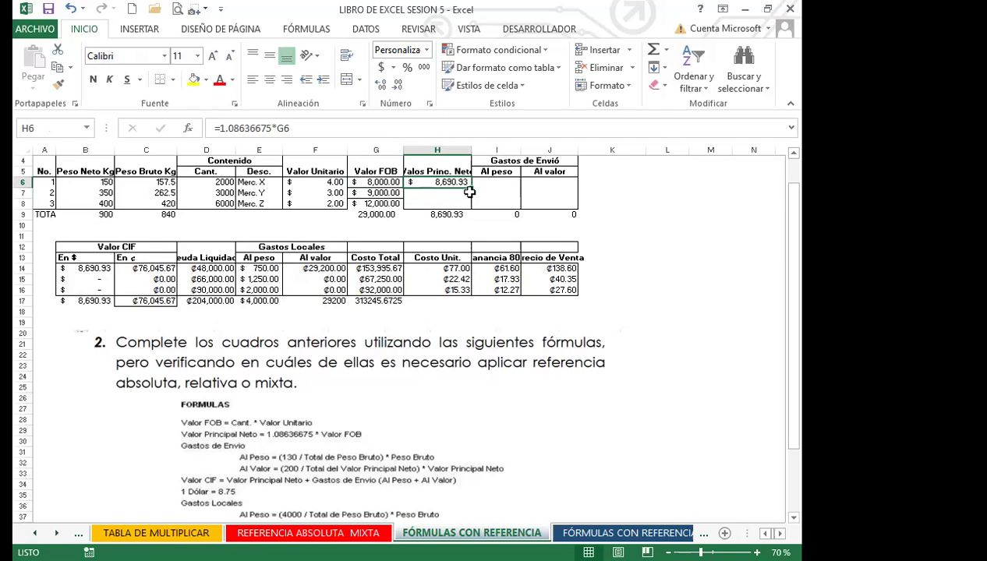
drag(472, 188, 470, 204)
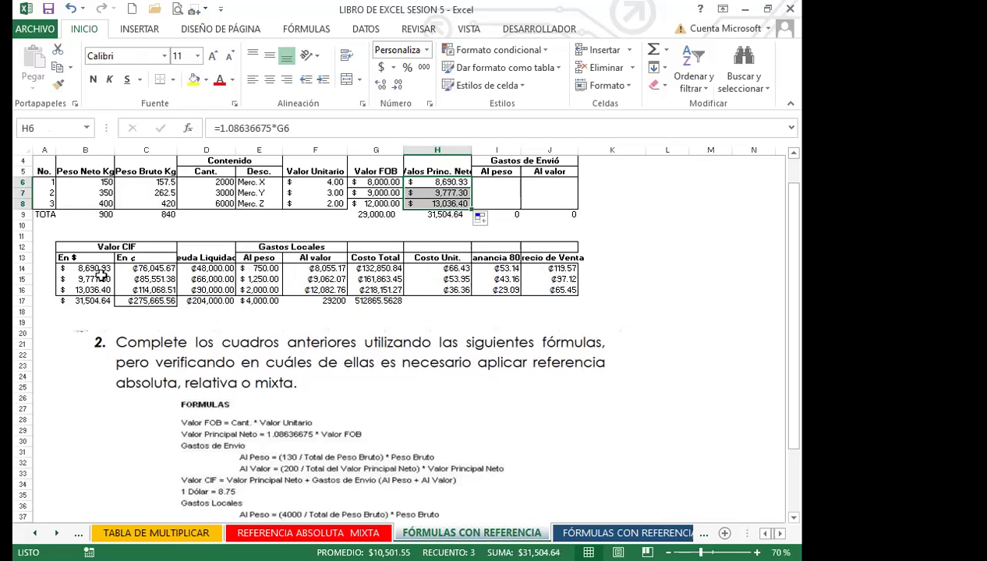
click(549, 277)
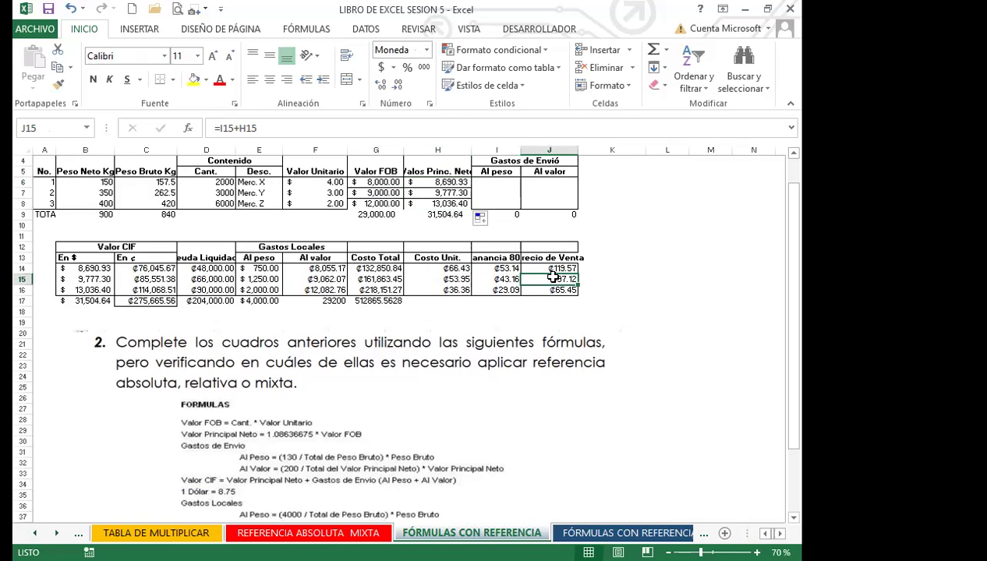
click(607, 288)
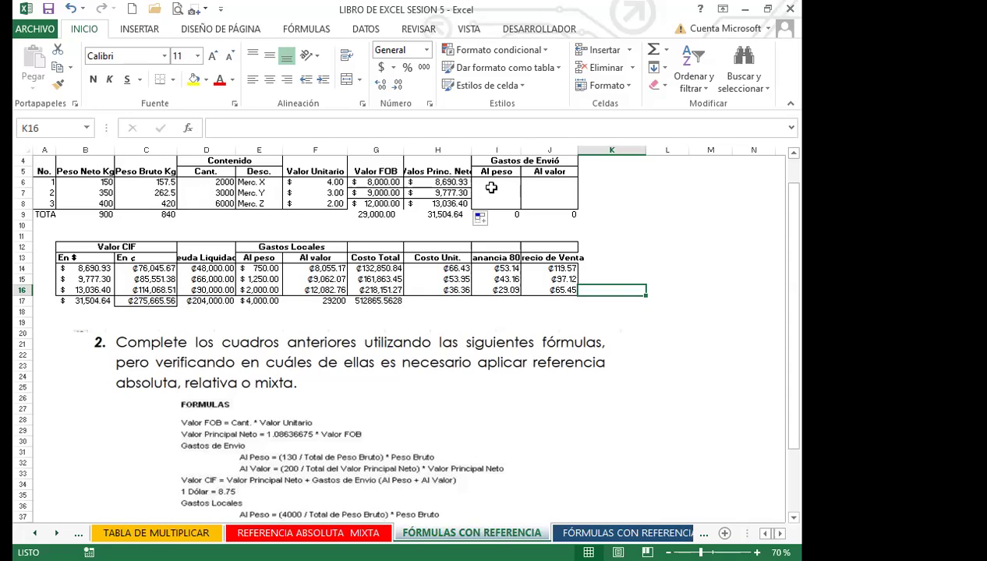
Enter the Al peso shipping cost formula =(130/C9)*C6 in I6.
click(497, 179)
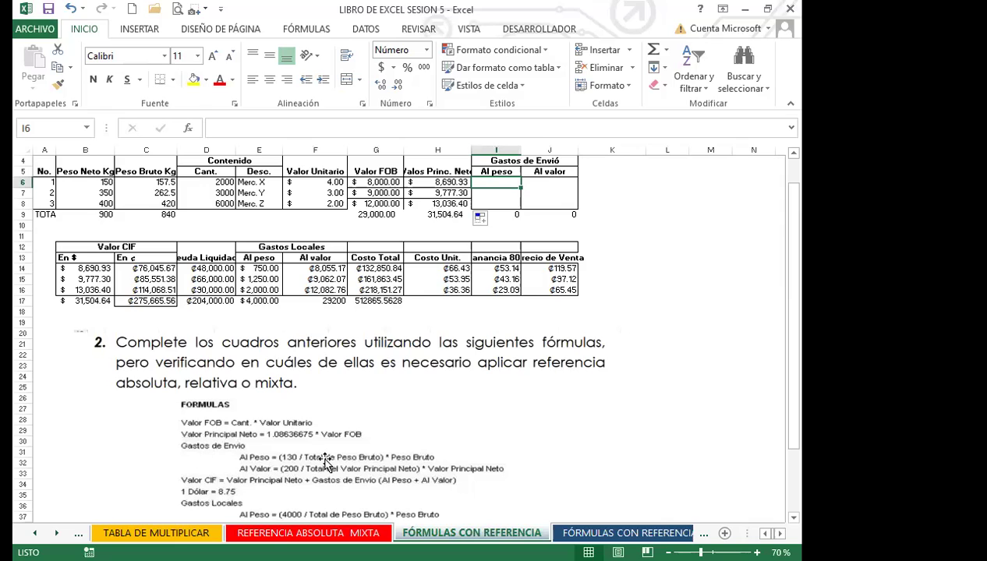
text(=)
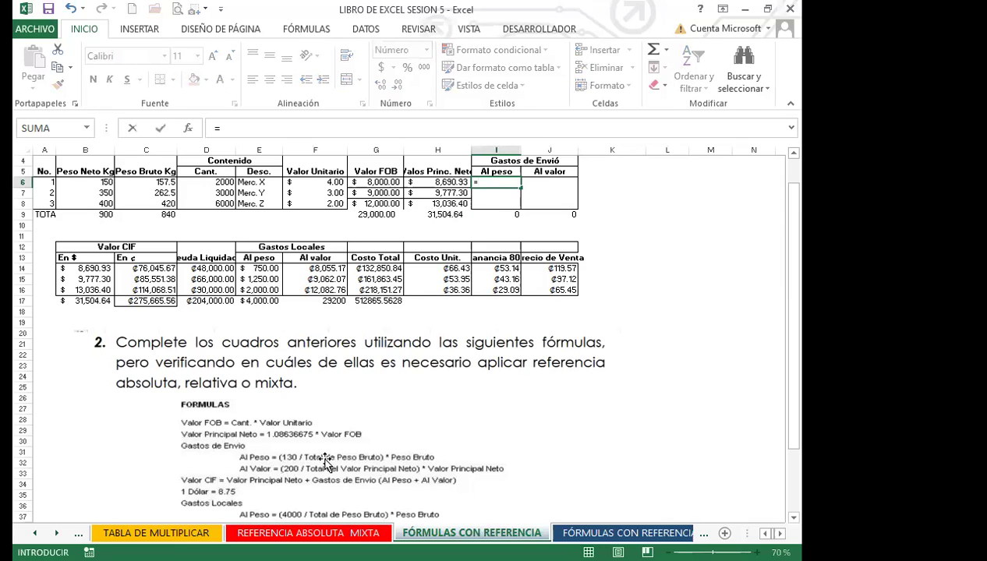
text())
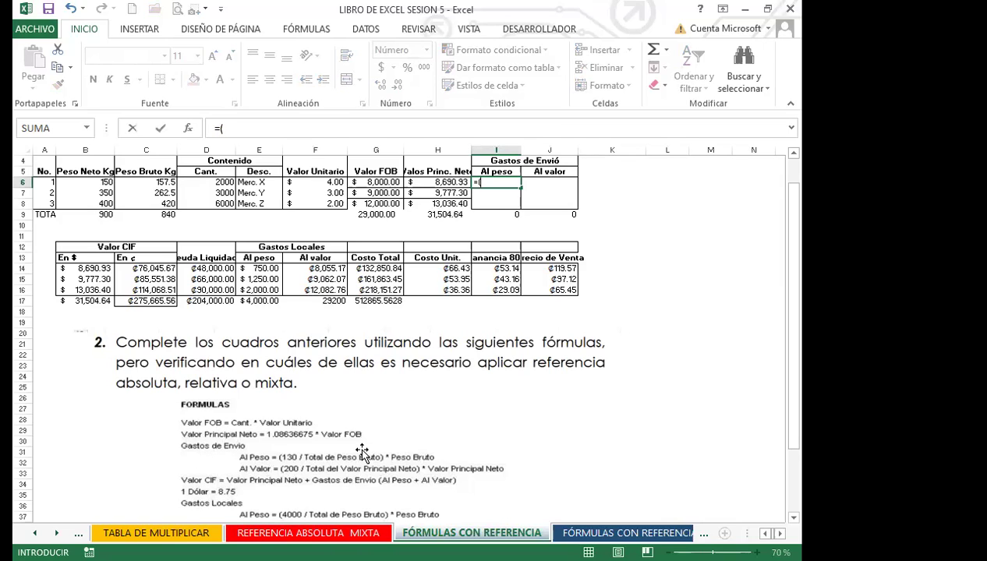
text(130/)
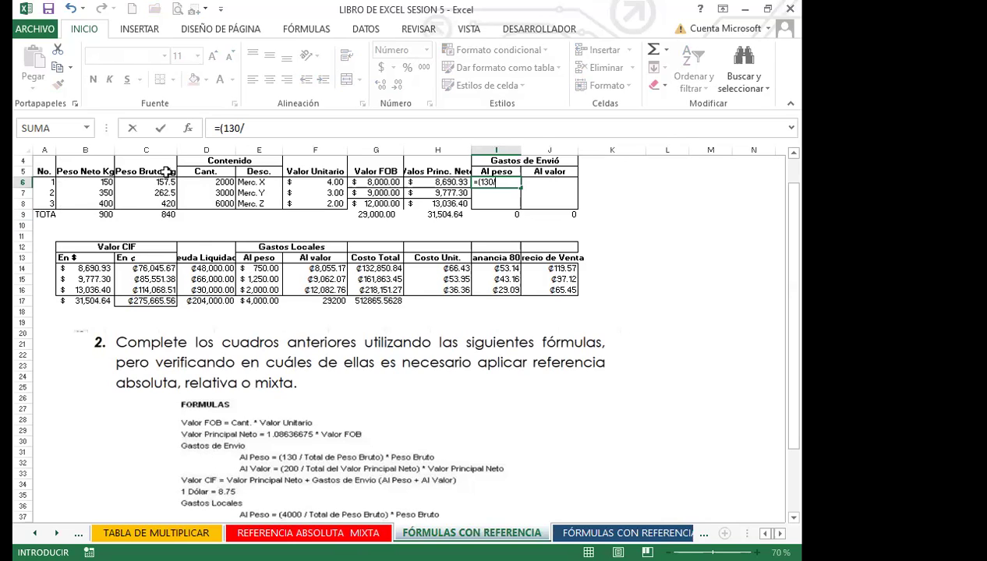
click(154, 217)
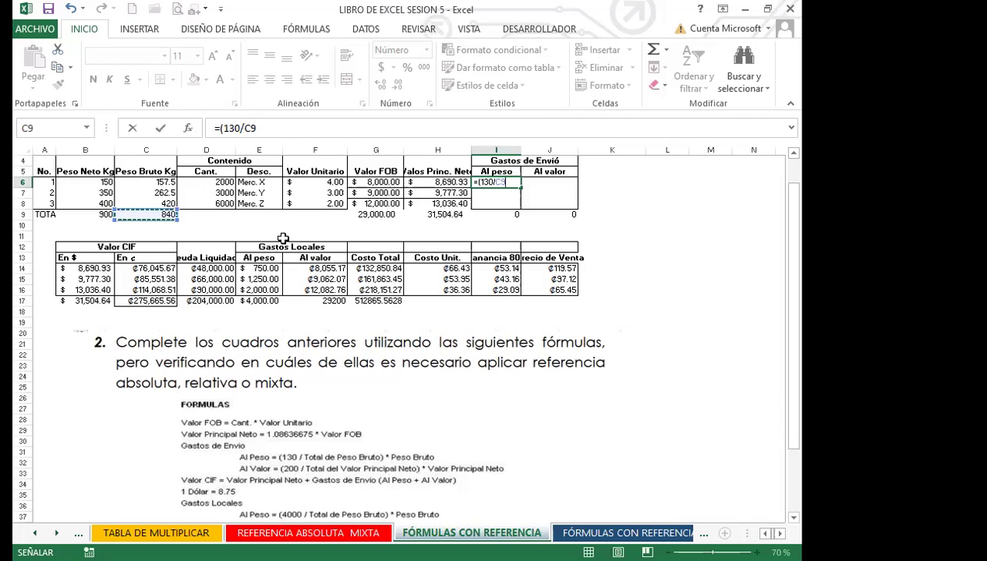
text())
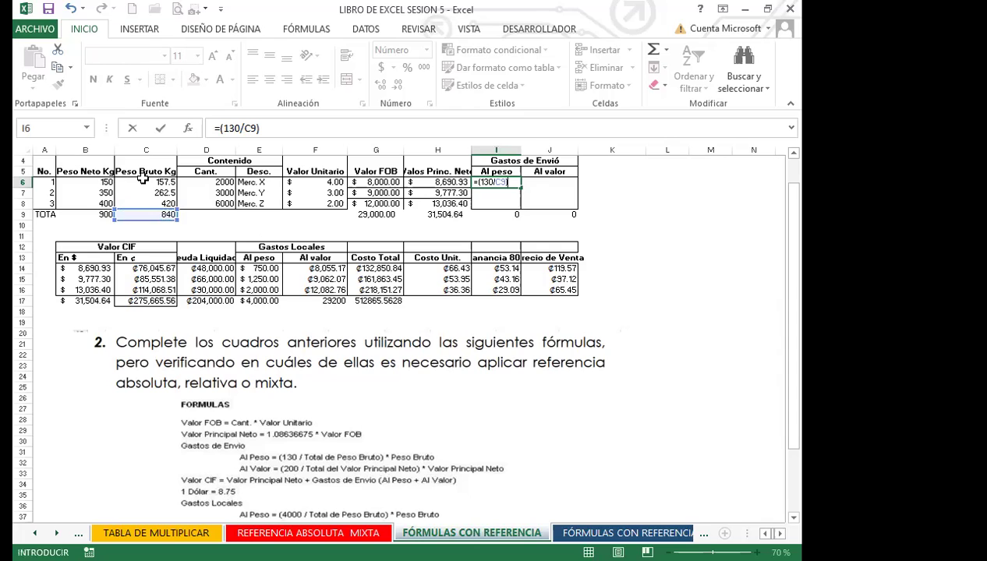
click(139, 180)
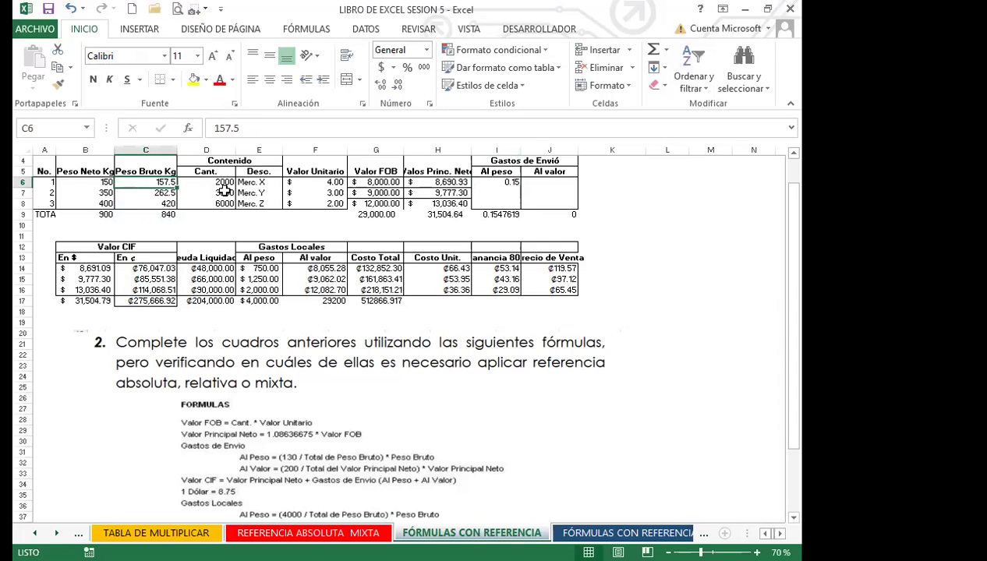
click(477, 181)
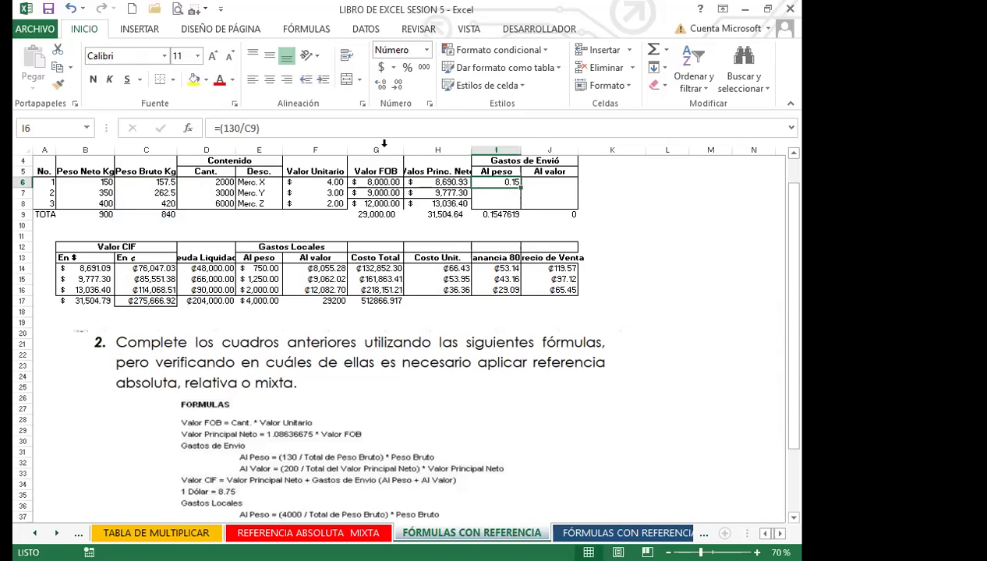
click(264, 129)
text(*)
click(141, 185)
key(Return)
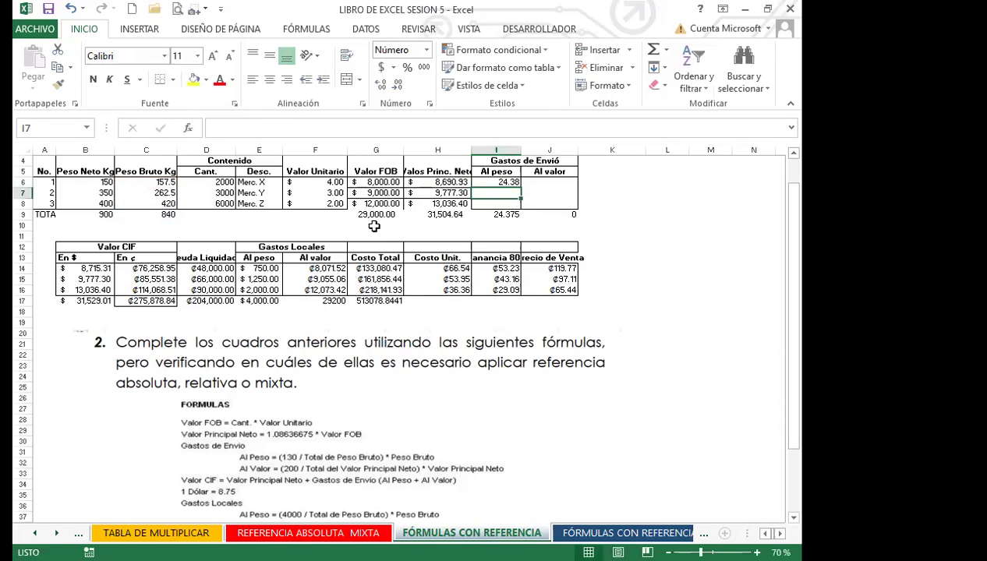
Try copying the Al peso formula with its relative references down through I8, and clear the copies in I7:I8.
click(484, 182)
drag(521, 187, 518, 207)
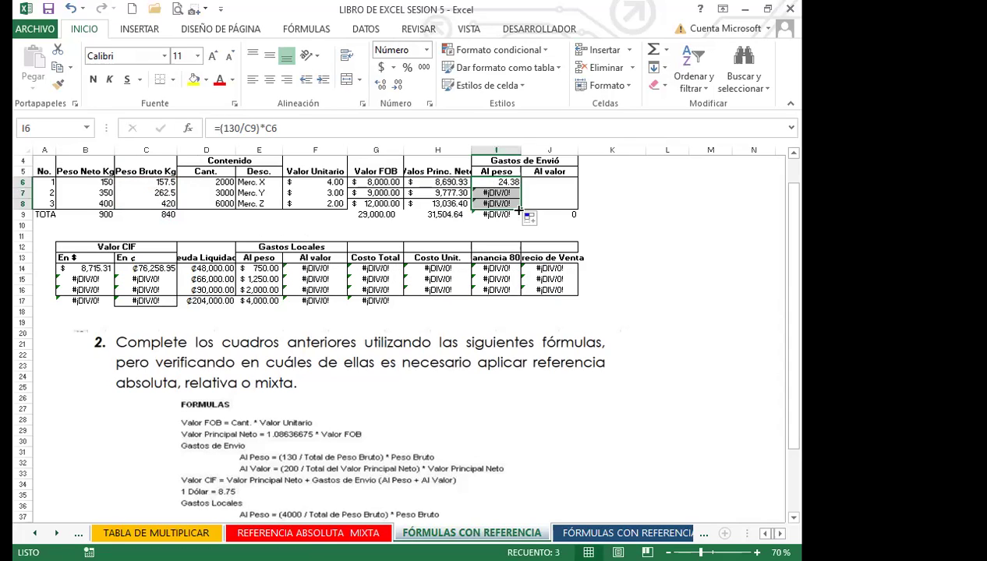
click(495, 184)
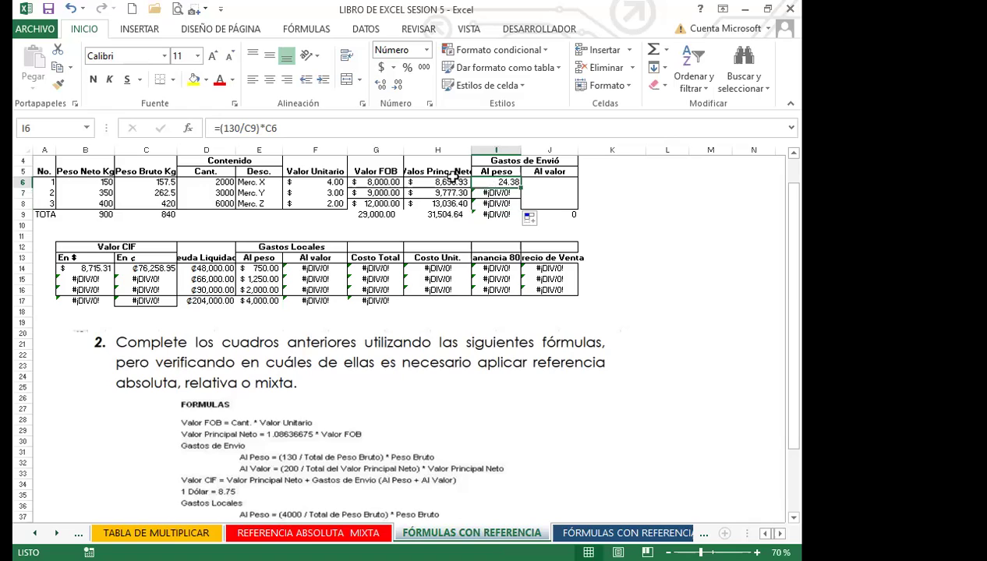
click(483, 193)
key(Delete)
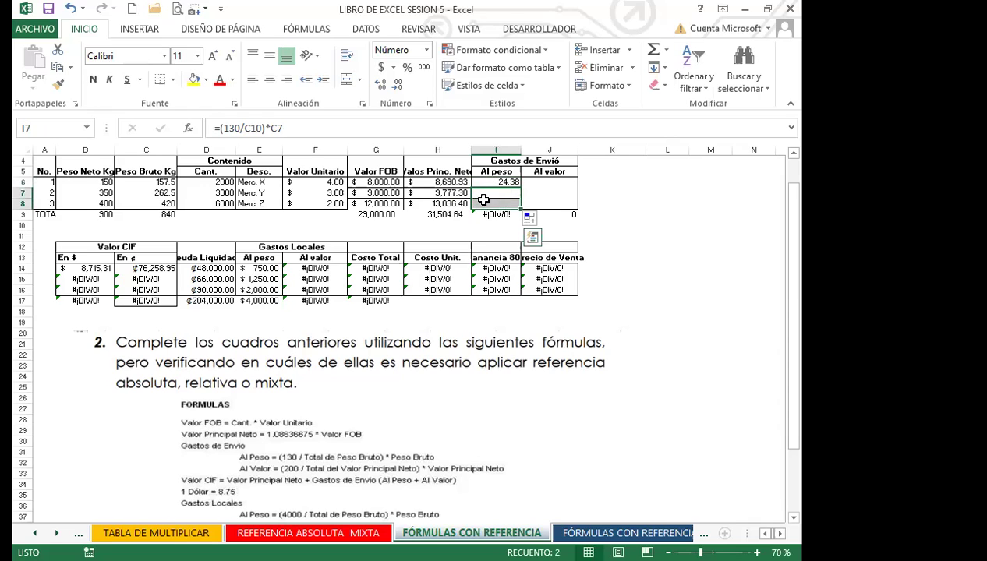
Change the Al peso formula in I6 to =(130/$C$9)*$C6 and copy it down through I8.
key(Up)
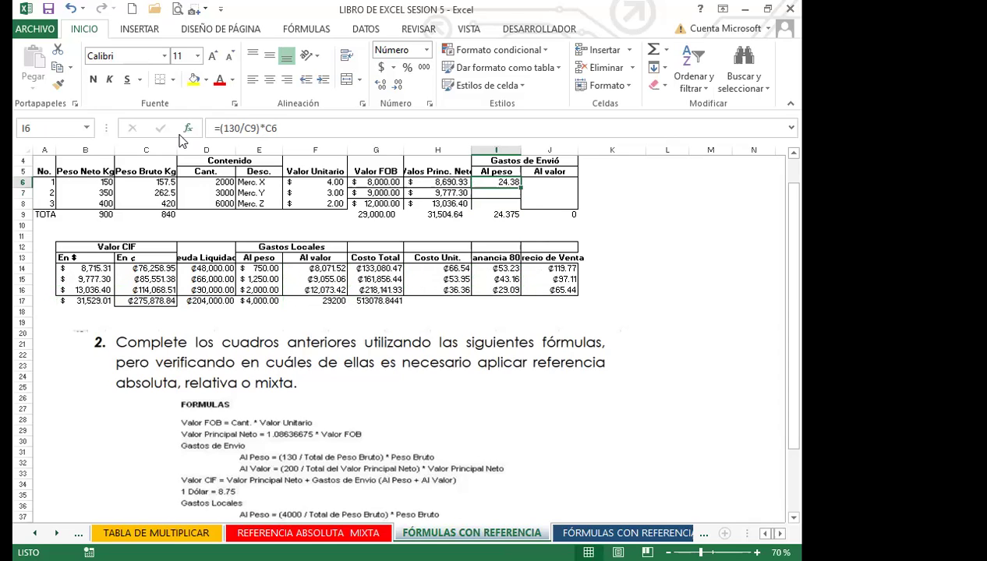
click(252, 129)
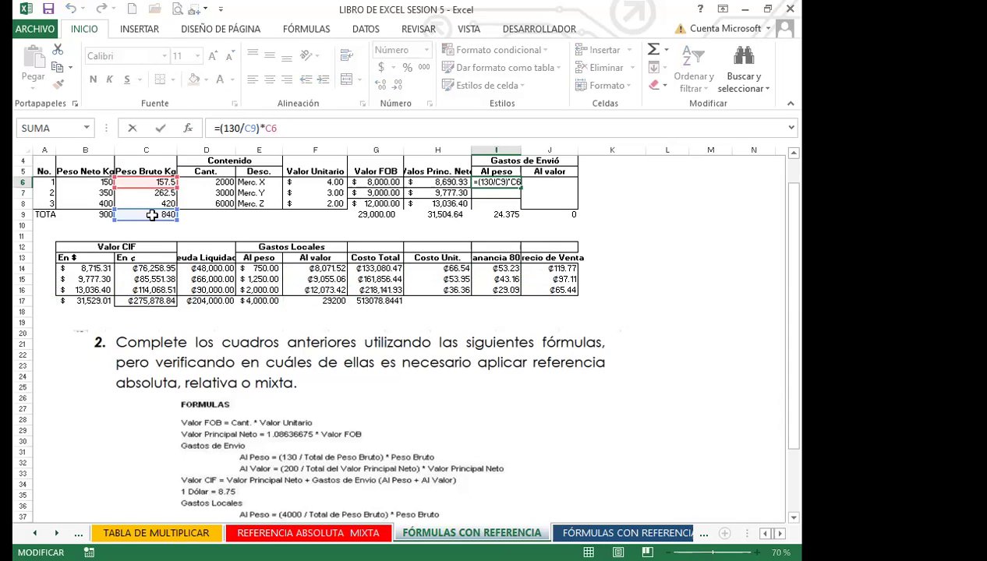
key(F4)
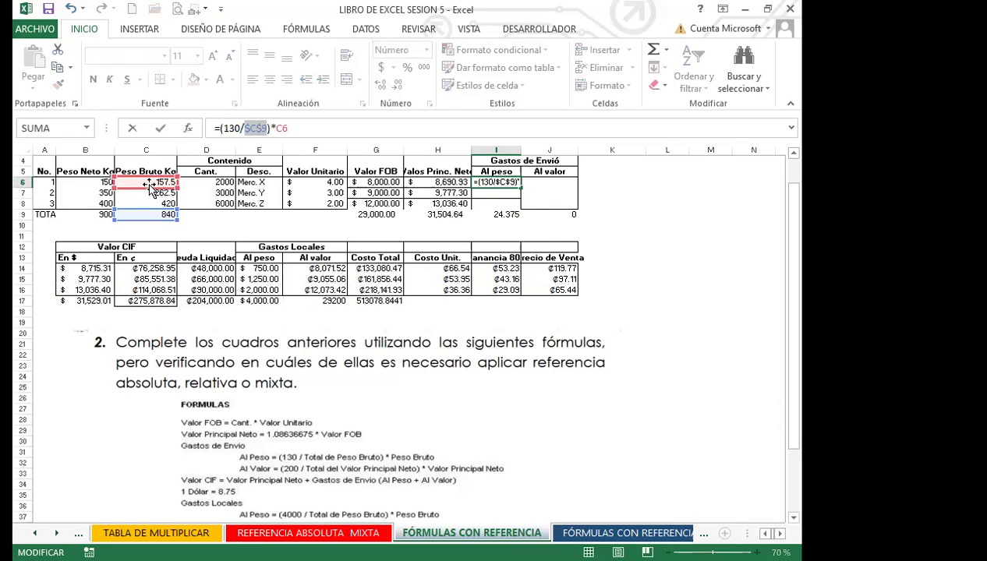
click(291, 127)
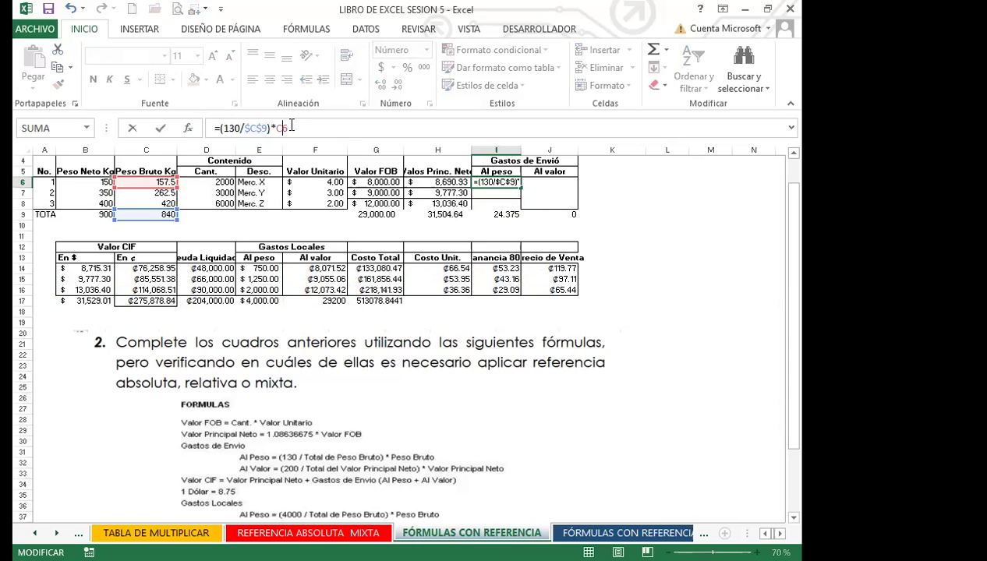
key(F4)
key(F4)
key(F4)
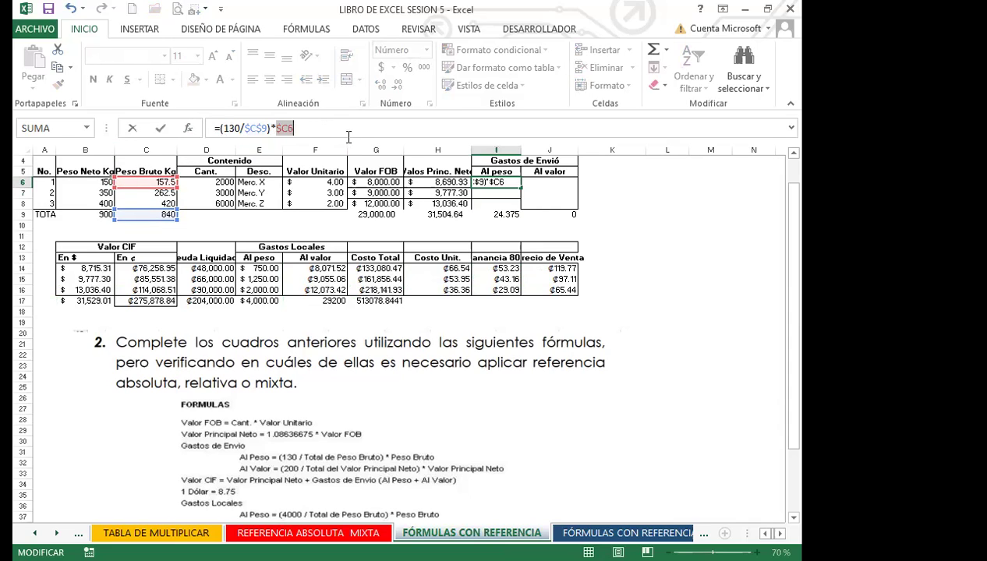
key(Return)
click(499, 182)
drag(520, 187, 517, 205)
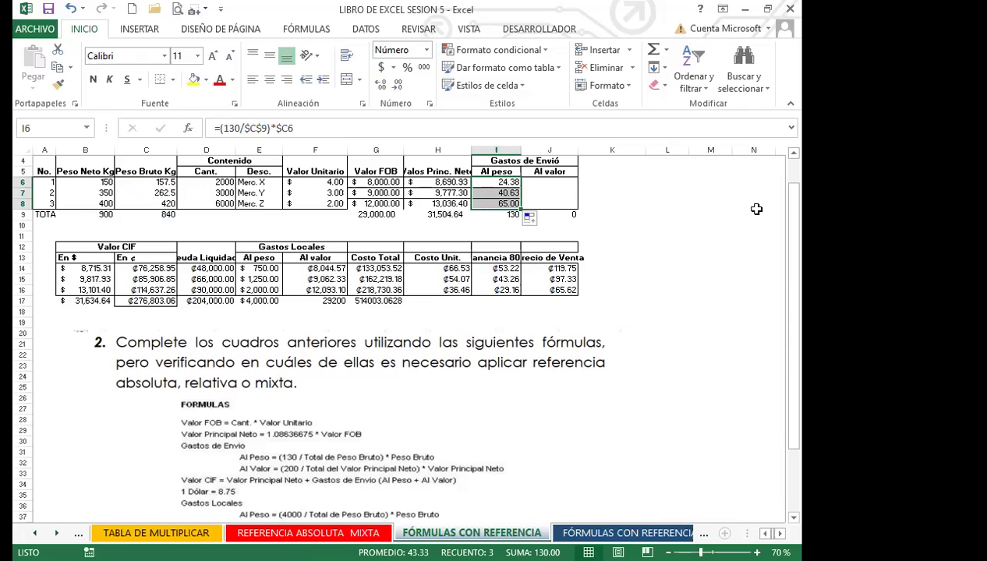
Enter the Al valor shipping cost formula =(200/$H$9)*$H6 in J6 and copy it down through J8.
click(540, 184)
text(=)
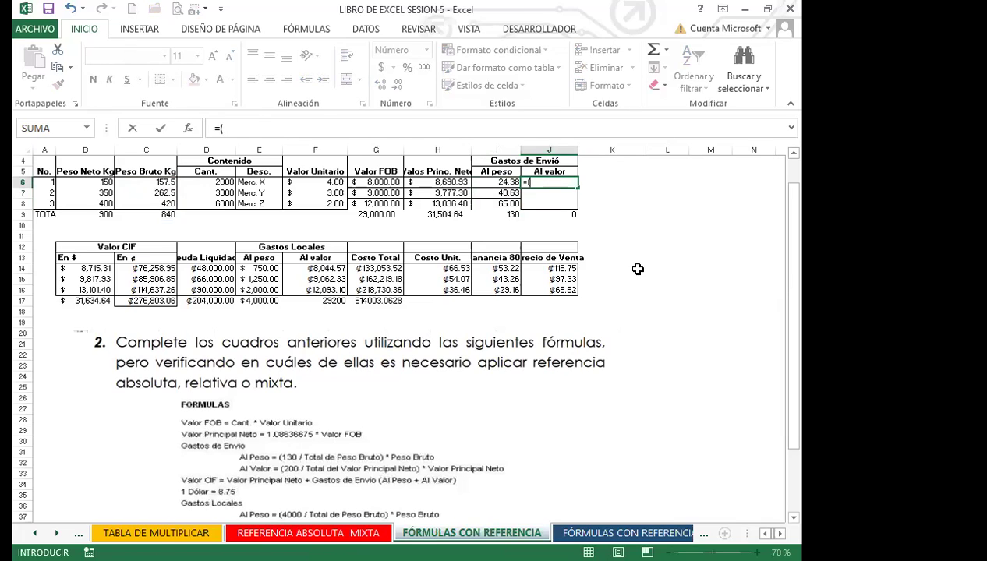
text((200/)
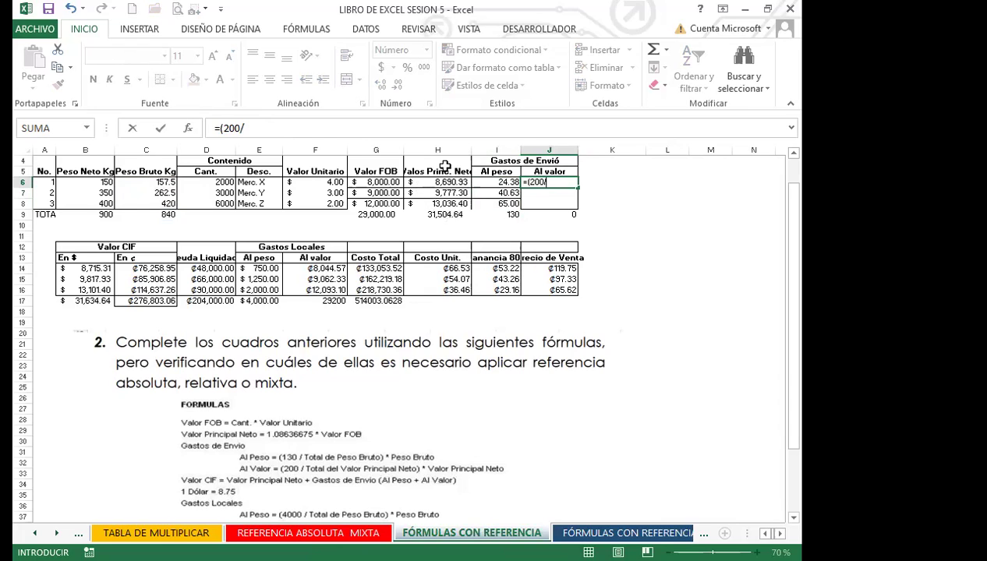
click(433, 217)
key(F4)
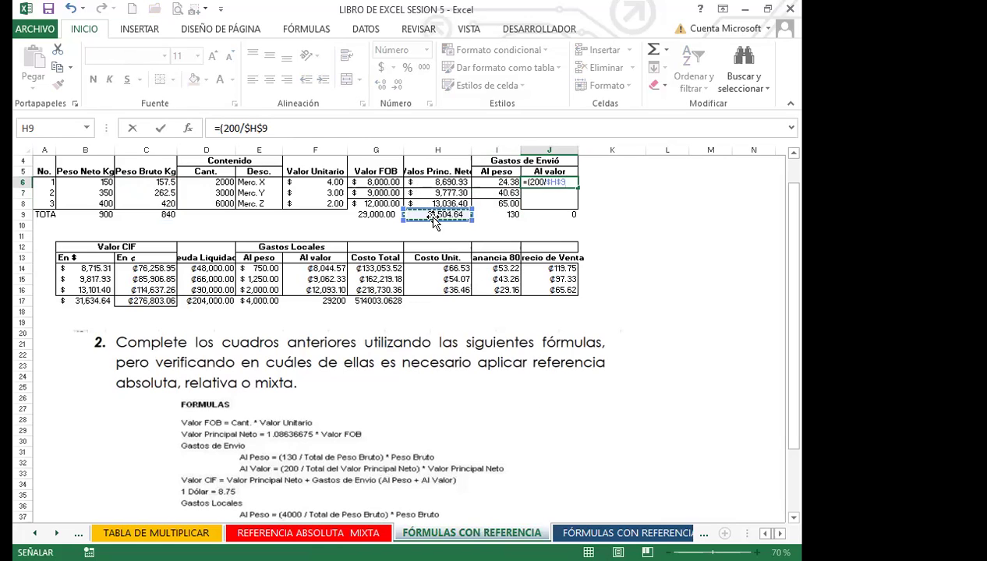
text())
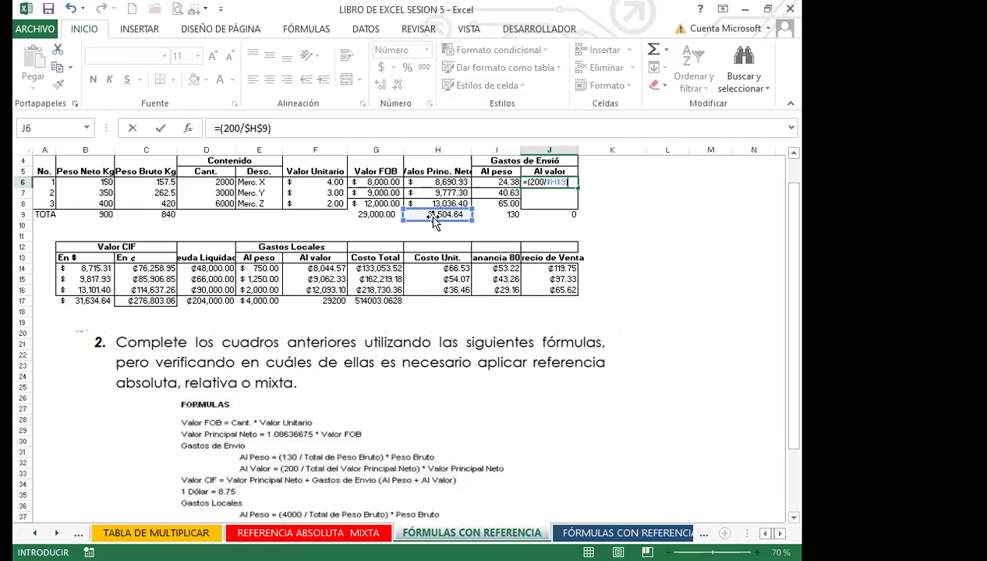
text(*)
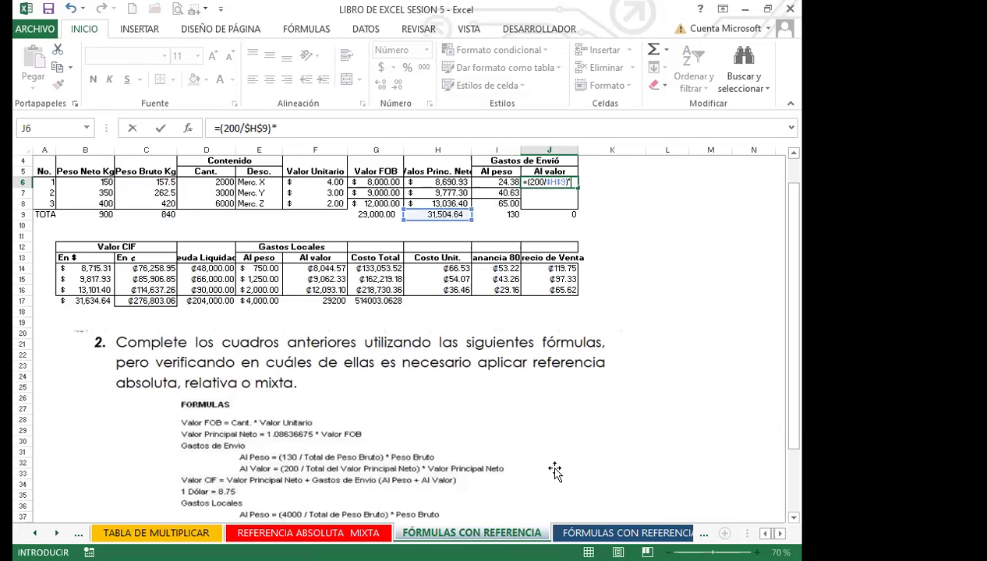
click(420, 184)
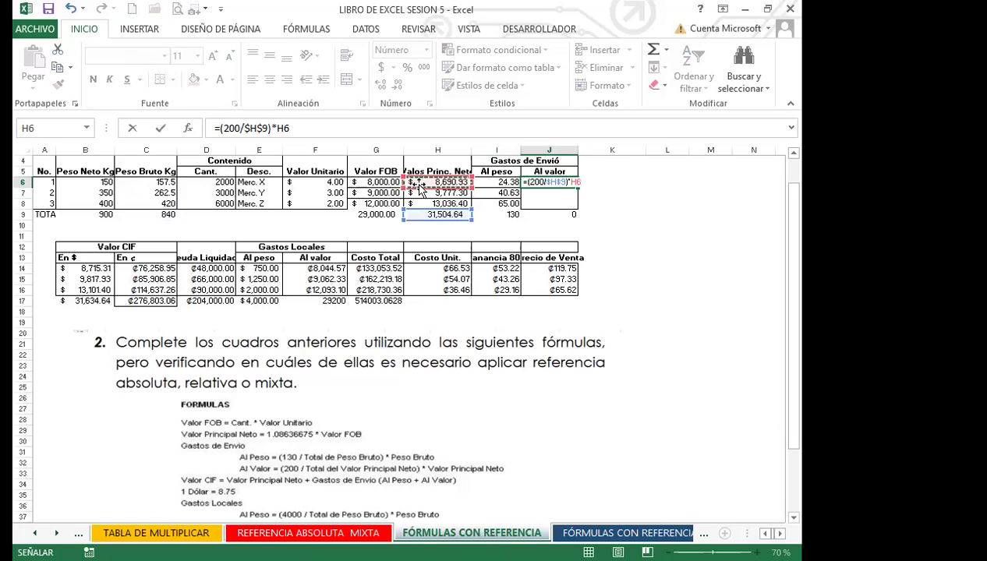
key(F4)
key(F4)
key(F4)
key(Return)
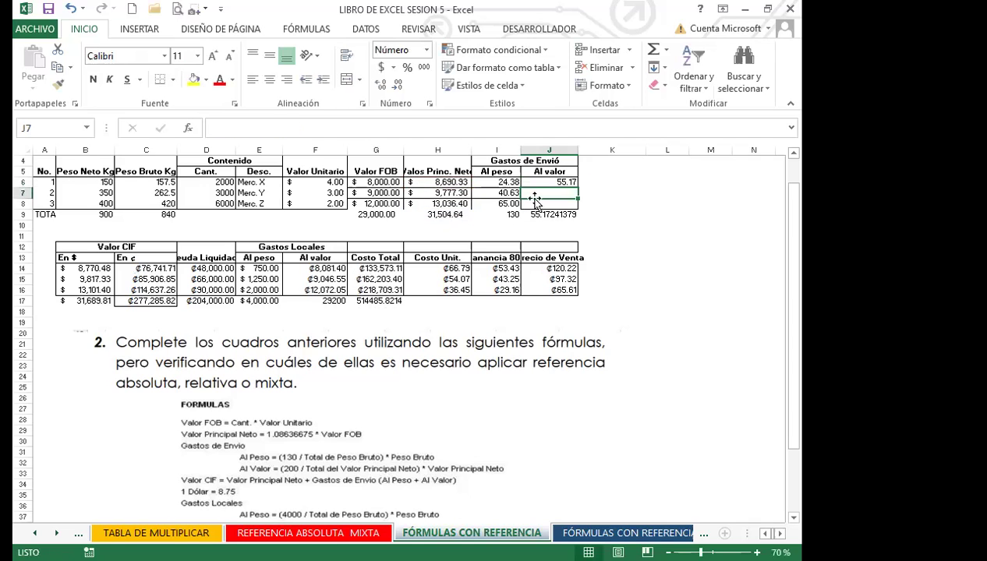
click(545, 182)
drag(577, 187, 576, 206)
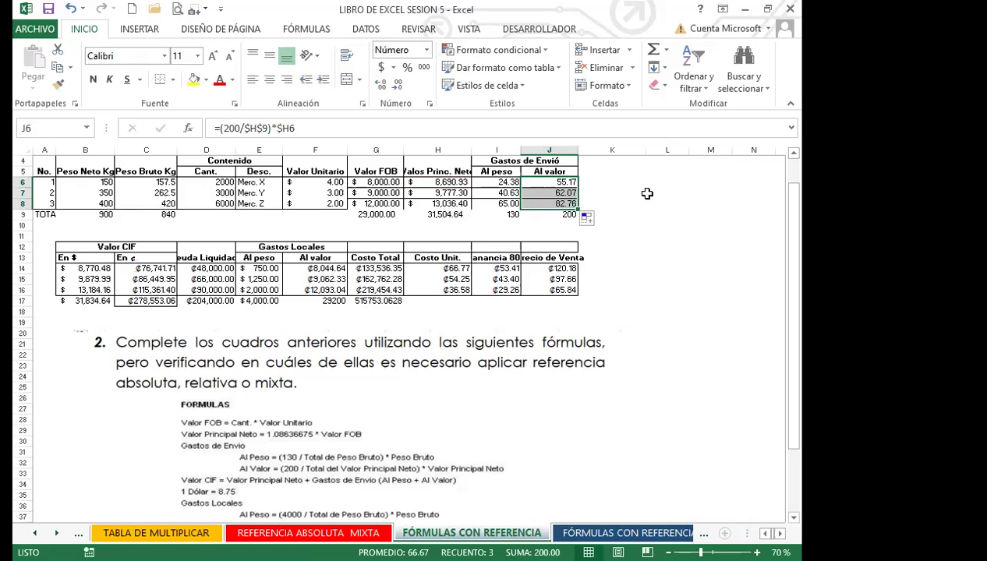